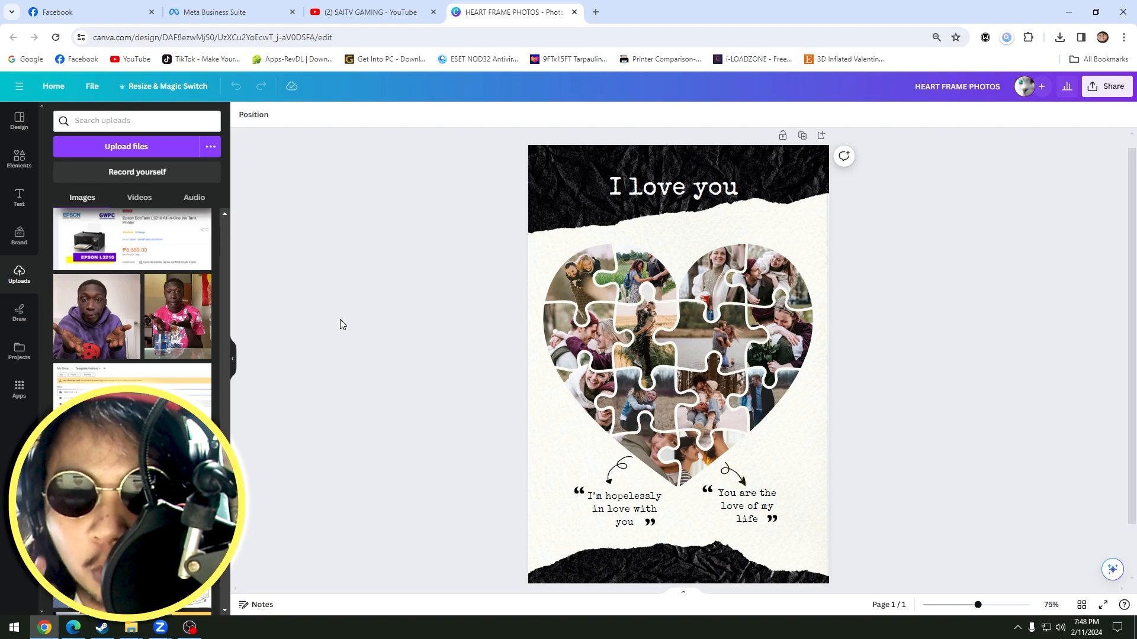
Fill the heart's two upper-left puzzle pieces with the uploaded photos of a man and the centre-left piece with the dollar bill image.
drag(178, 316, 584, 288)
drag(97, 316, 642, 272)
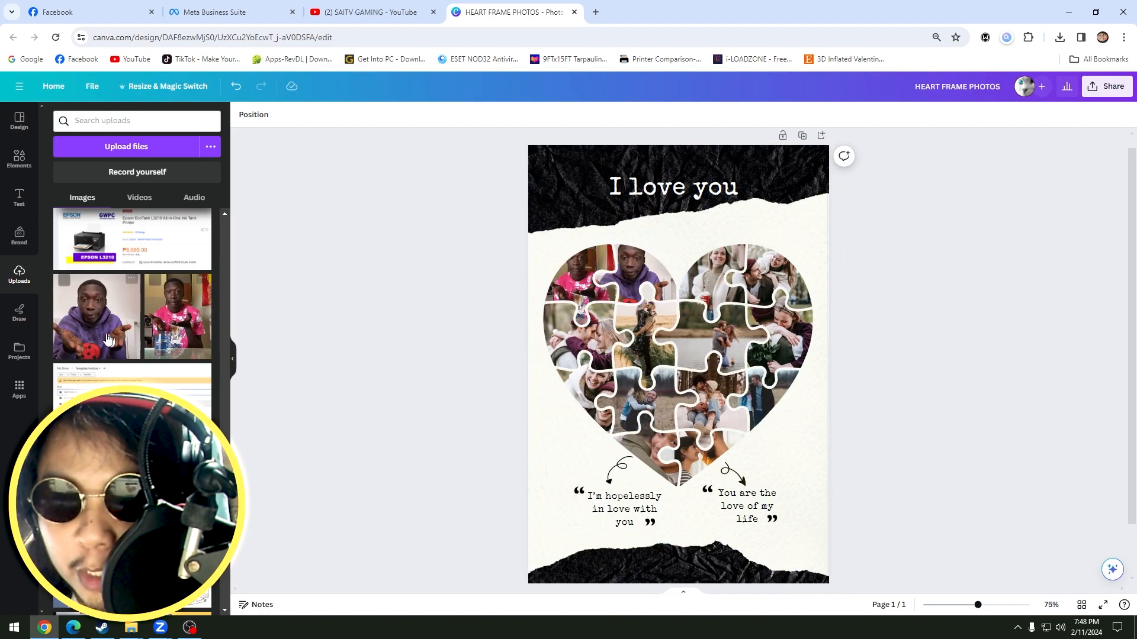
scroll(132, 308, down, 10)
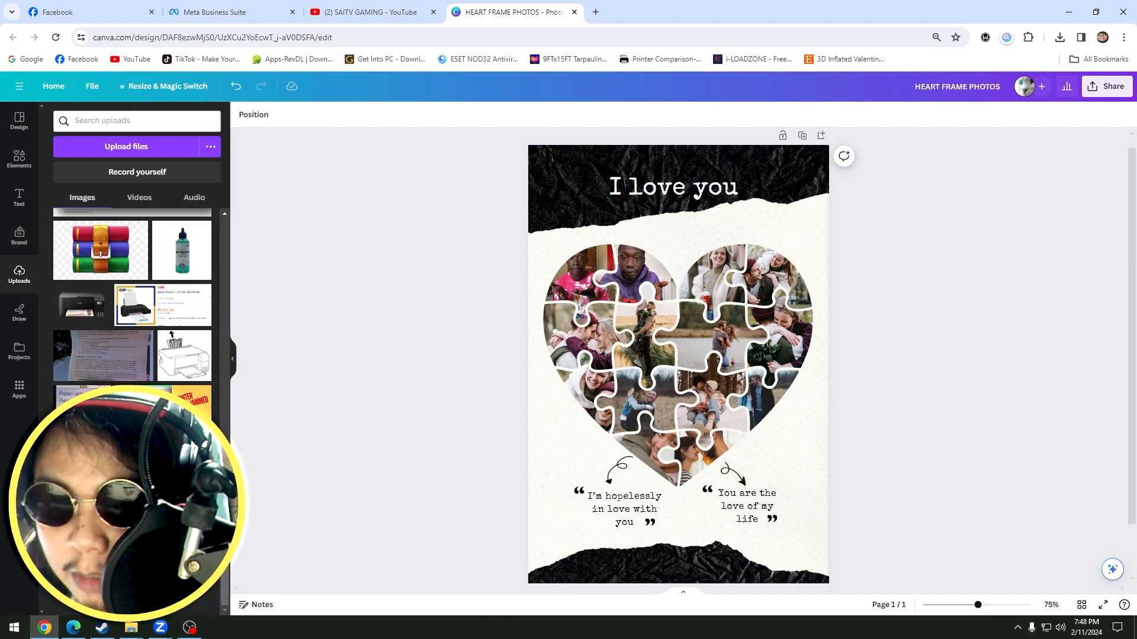
scroll(132, 308, up, 8)
drag(97, 367, 643, 325)
scroll(136, 332, down, 5)
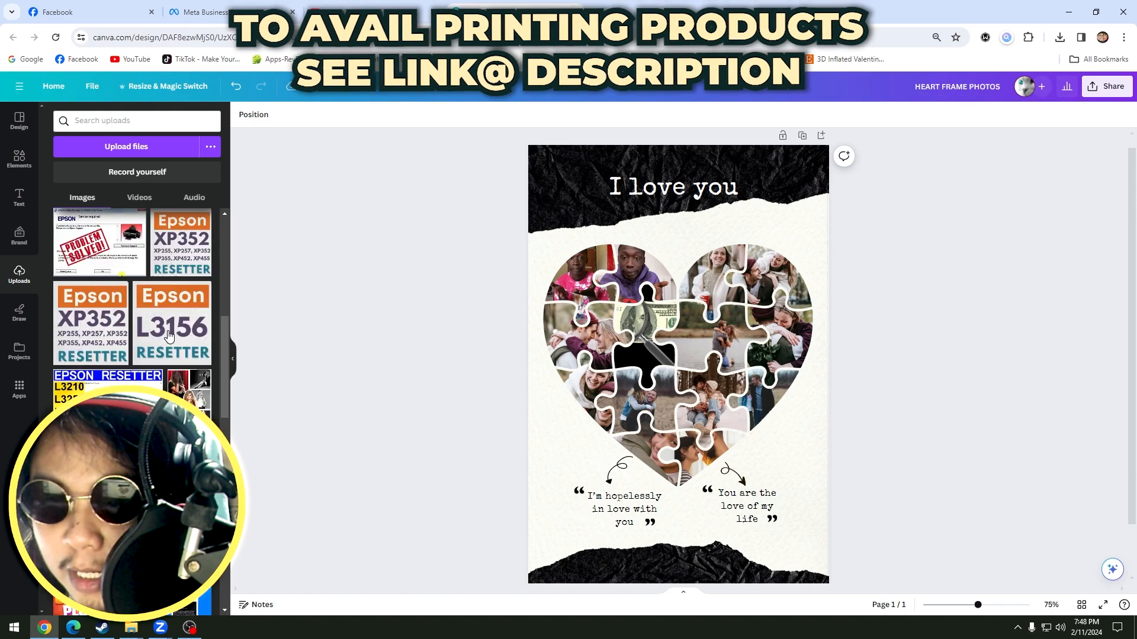
Place the embracing couple photo in the heart's middle-left piece and the photo of the man in a hoodie in the middle-right piece.
drag(175, 338, 631, 379)
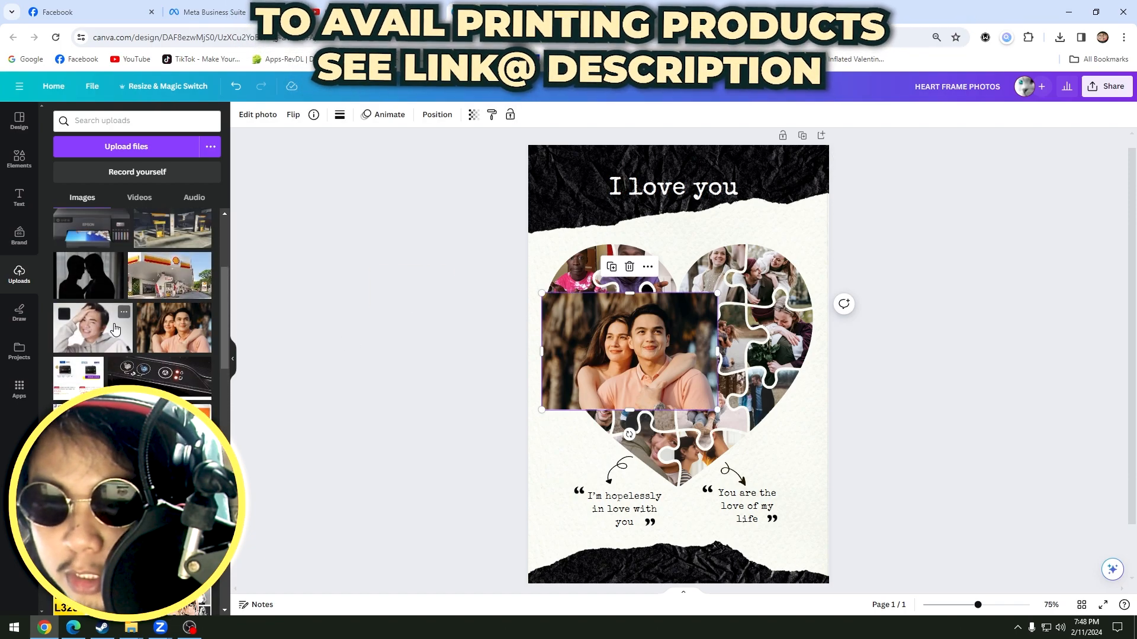
drag(133, 332, 779, 344)
drag(653, 353, 586, 350)
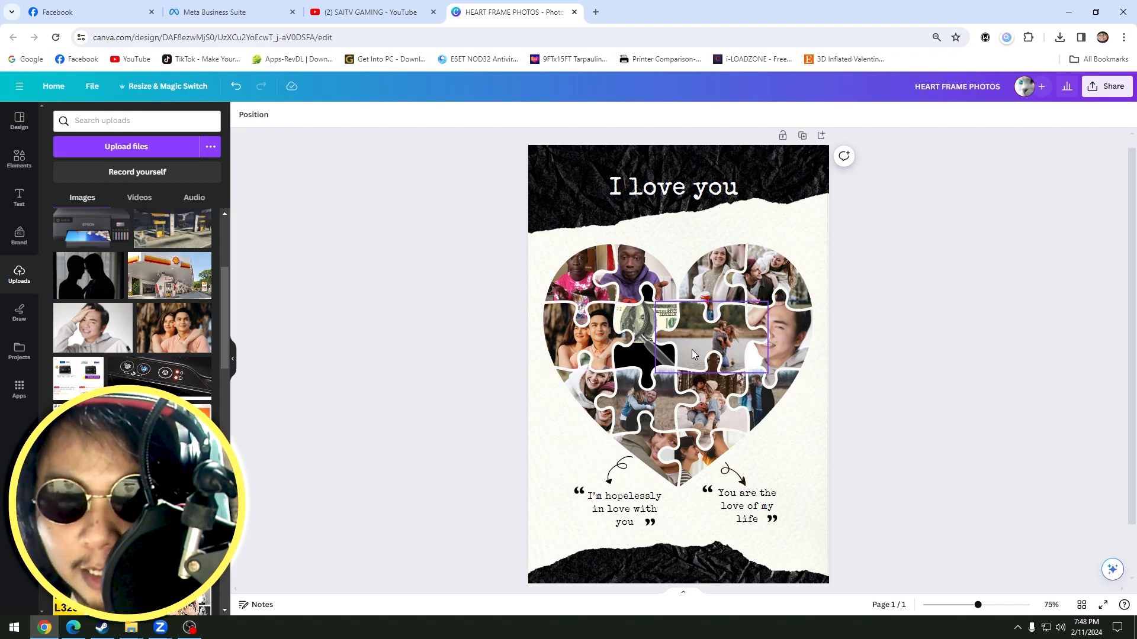
Reposition the photos inside the two upper-left puzzle pieces so the faces sit well within each piece.
click(574, 269)
double_click(574, 268)
drag(574, 268, 584, 293)
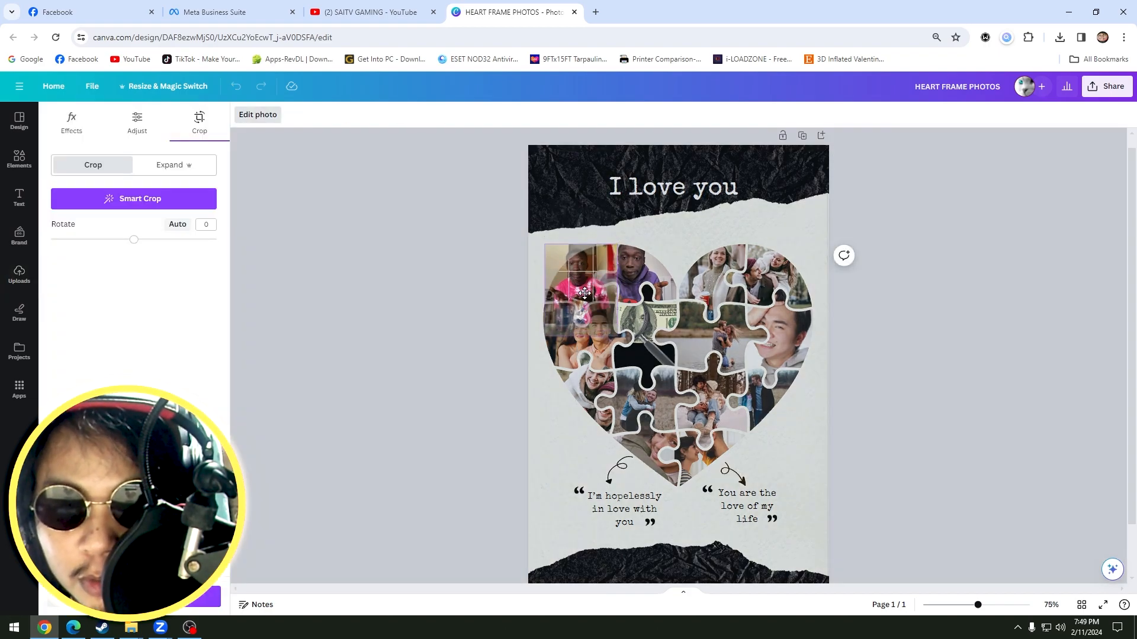
click(897, 313)
double_click(637, 264)
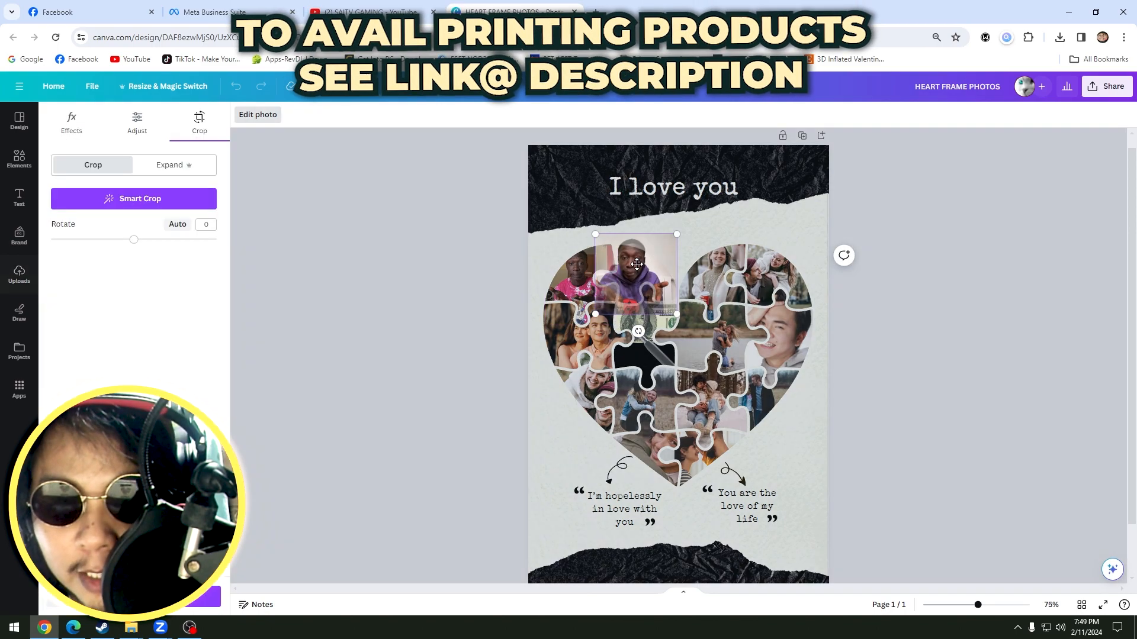
click(911, 307)
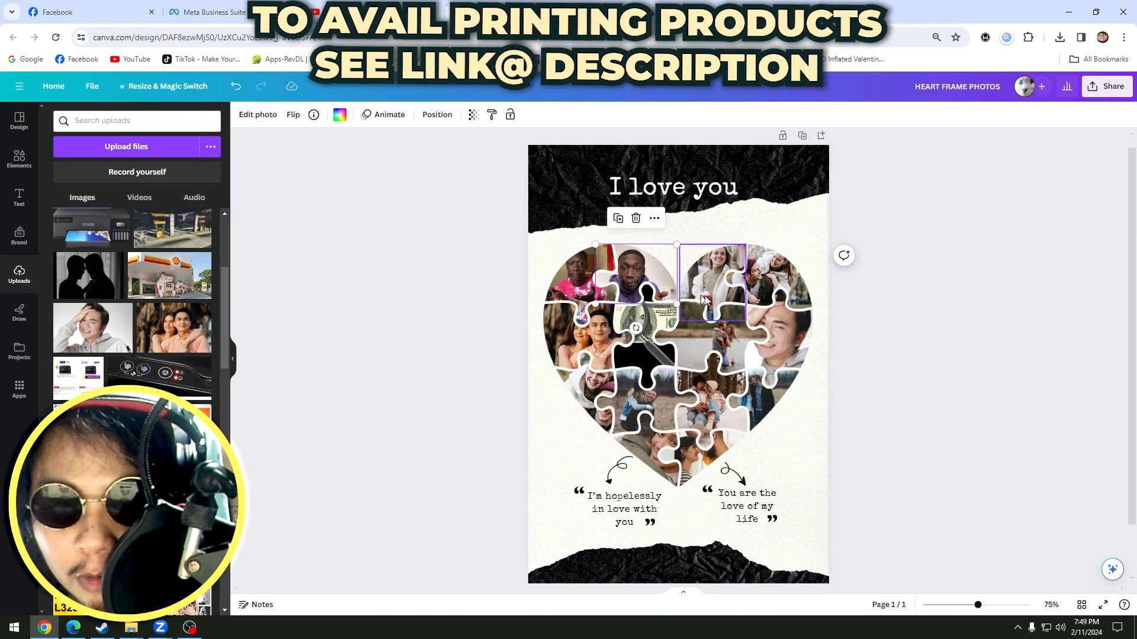
Fill the heart's lower puzzle pieces with uploaded images, including a gas station photo and the dark image at the heart's tip.
drag(88, 273, 632, 395)
scroll(101, 322, up, 2)
drag(171, 286, 734, 410)
drag(94, 443, 664, 462)
Reposition the photo of the man in a hoodie inside the heart's middle-right puzzle piece.
click(779, 328)
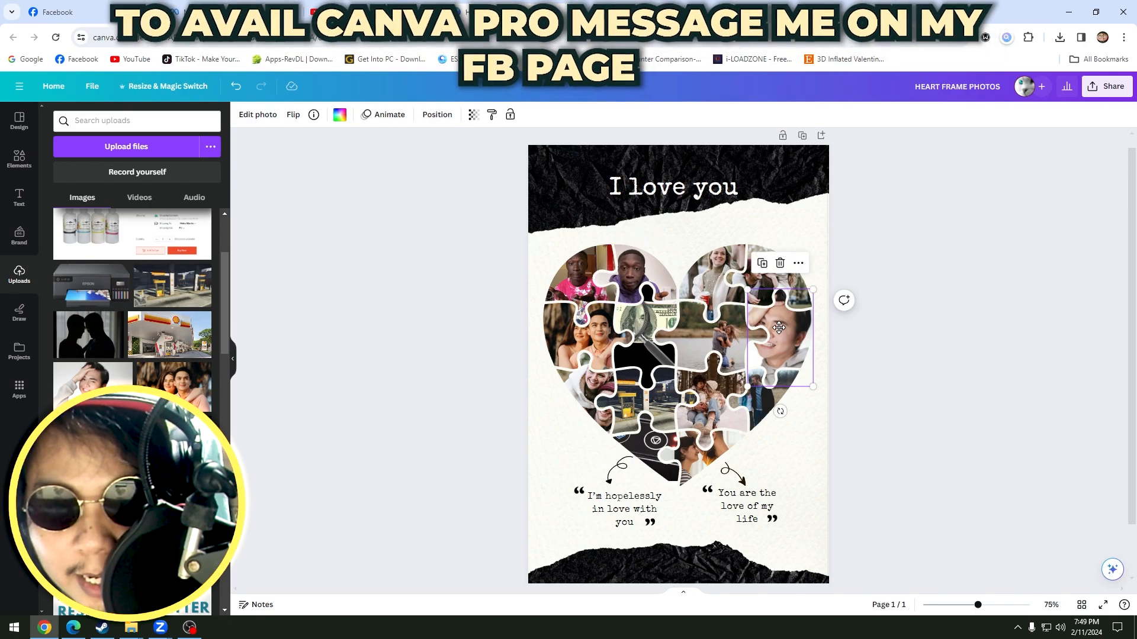
double_click(778, 328)
drag(777, 327, 792, 339)
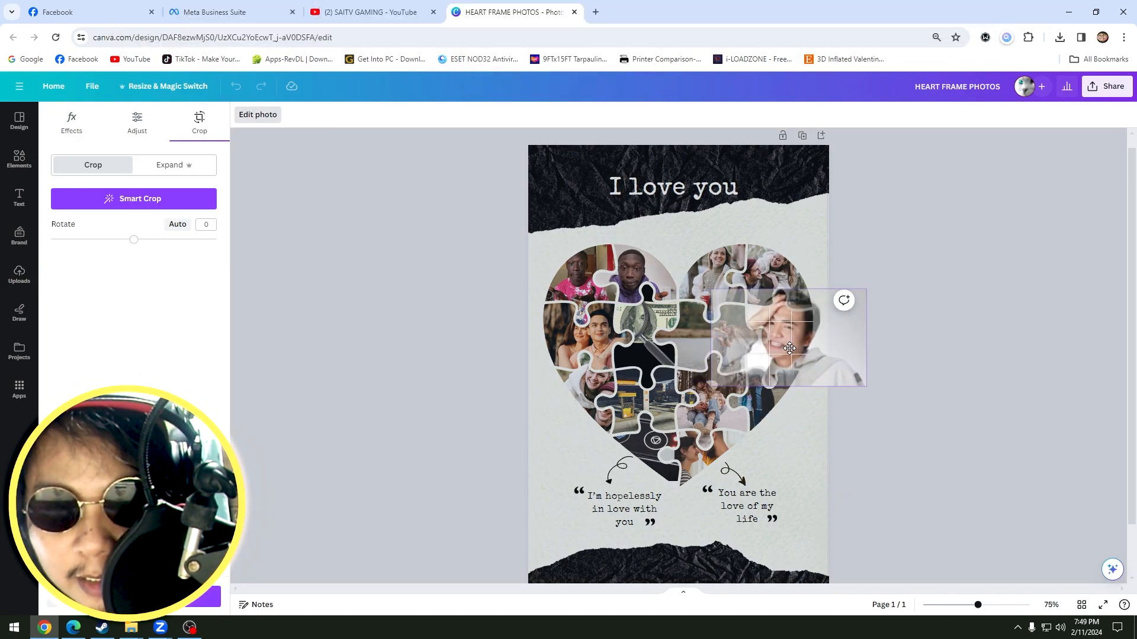
key(Return)
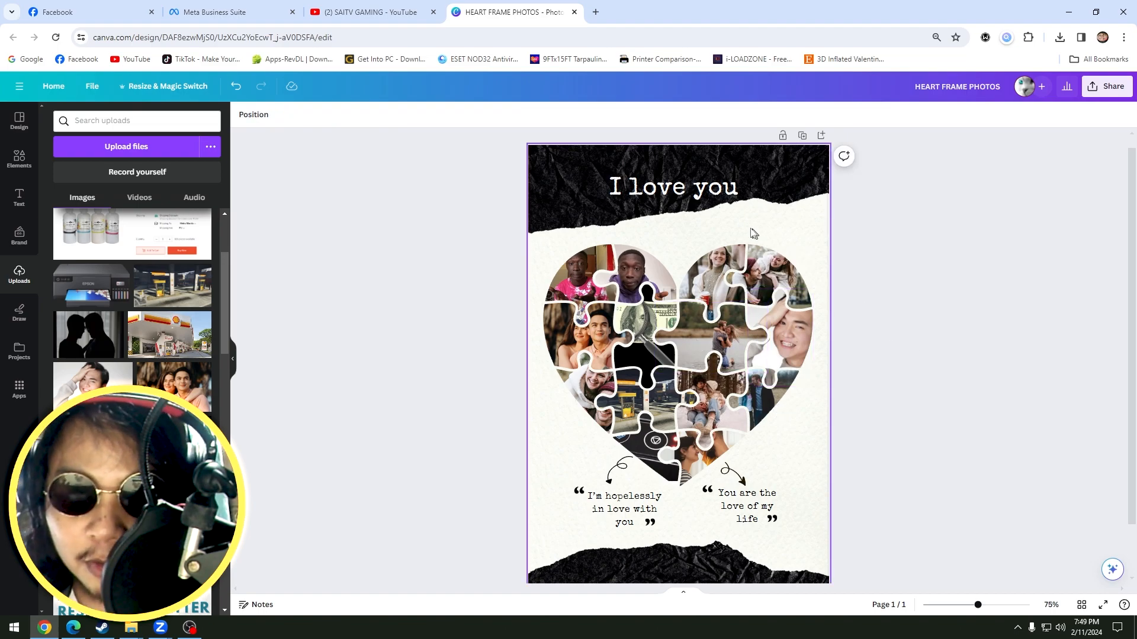
Undo all photo replacements and crops in the puzzle heart to restore the original template pictures.
click(671, 197)
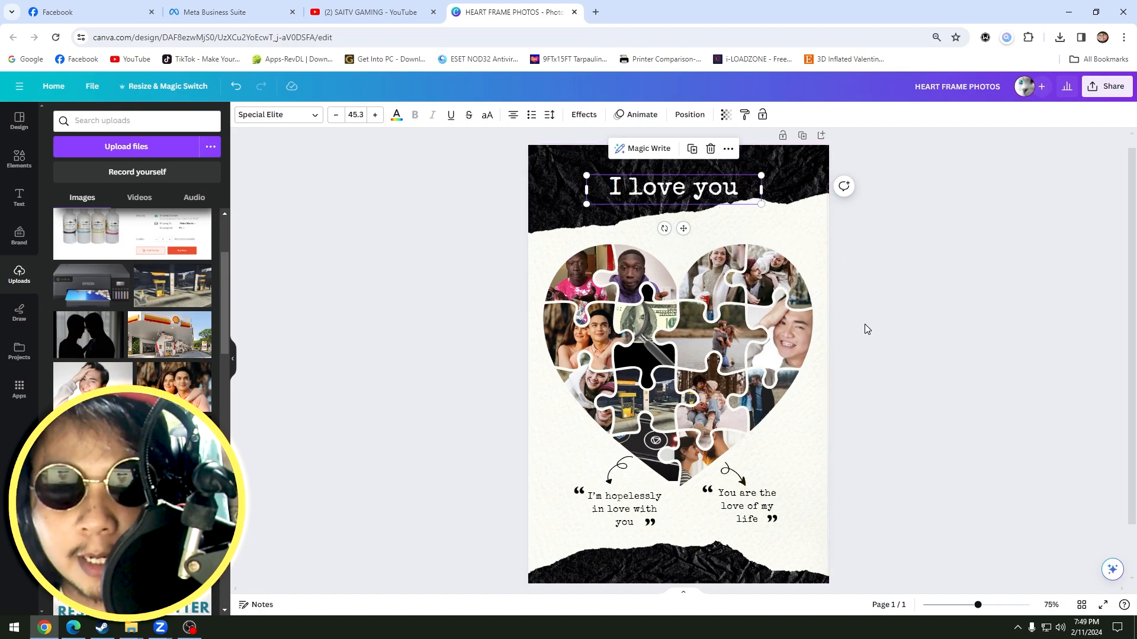
key(ctrl+z)
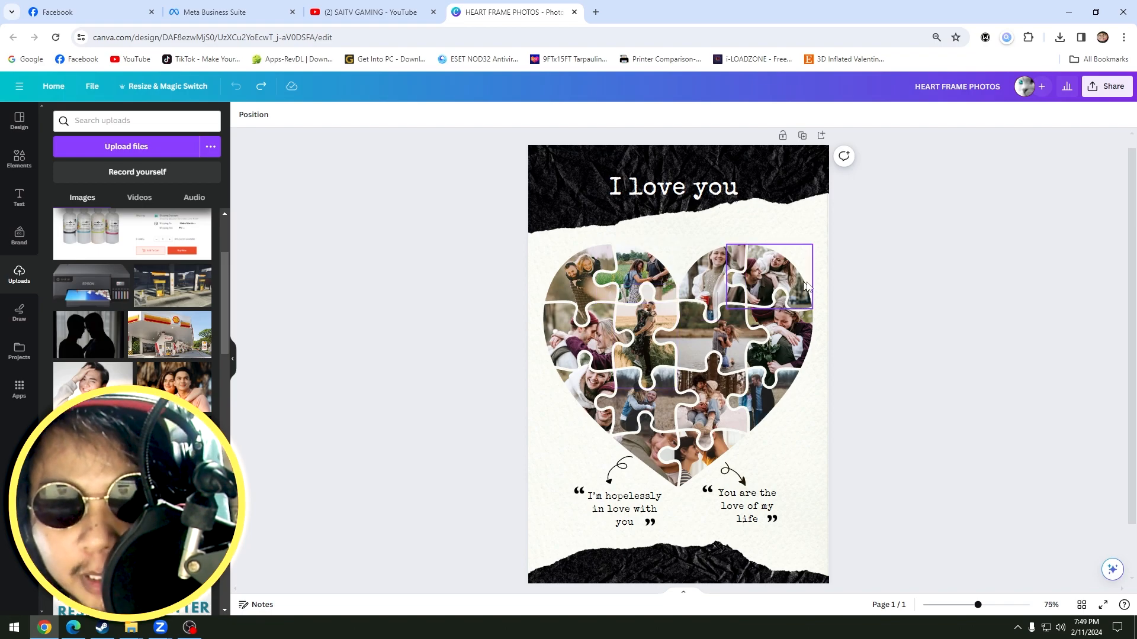
Create a new blank design in the Flyer (Portrait 5 x 7 in) format from the home page.
click(52, 87)
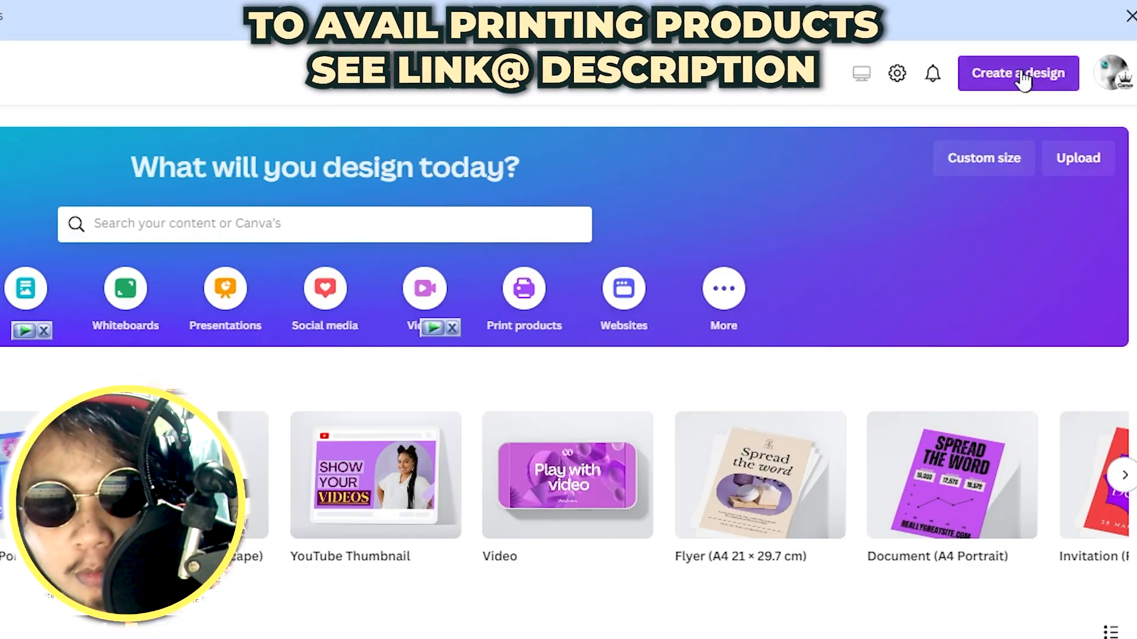
click(1018, 77)
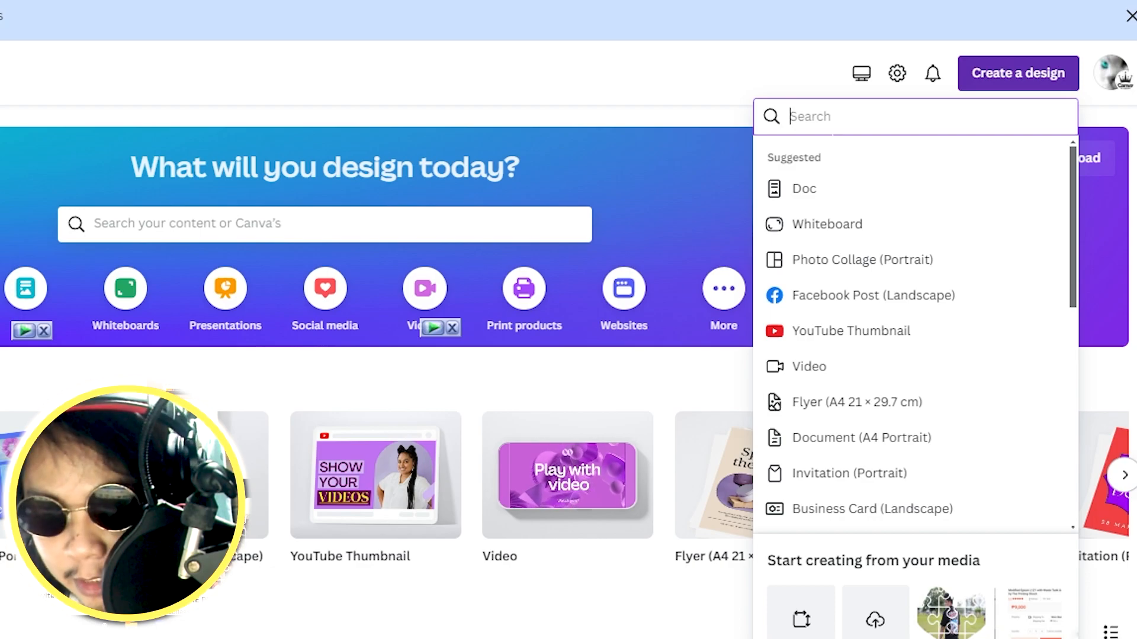
text(fly)
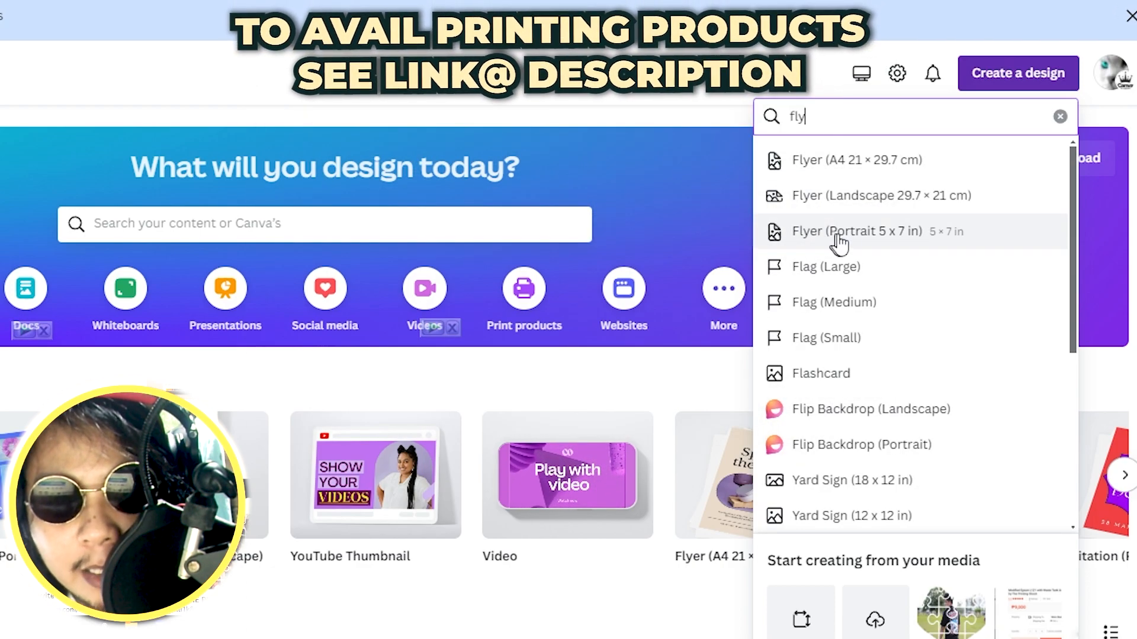
click(888, 243)
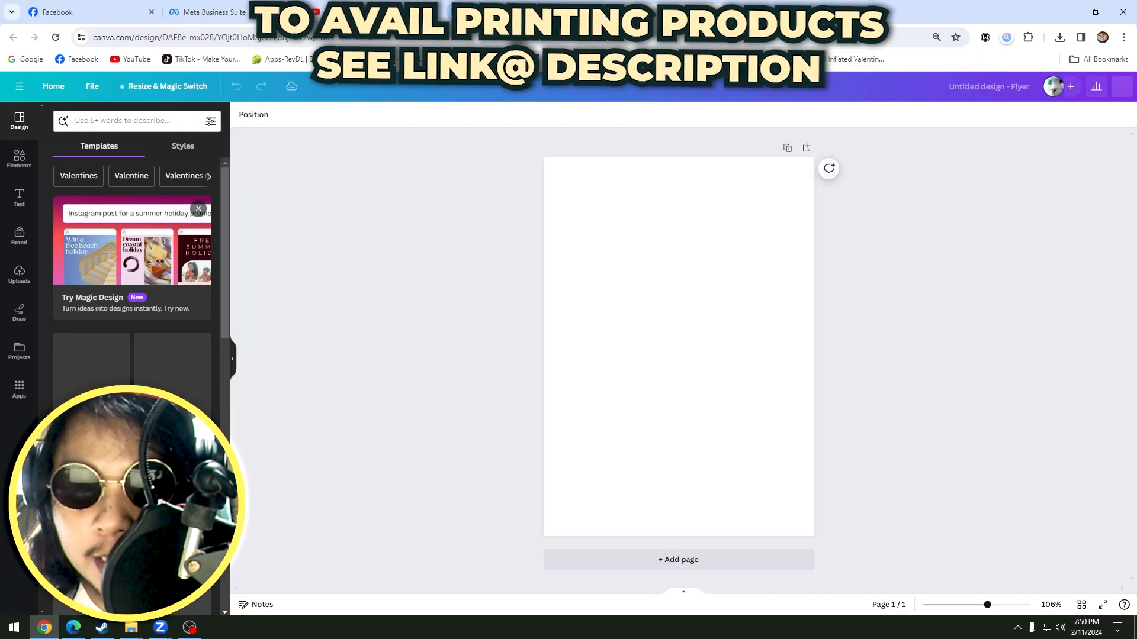
click(621, 238)
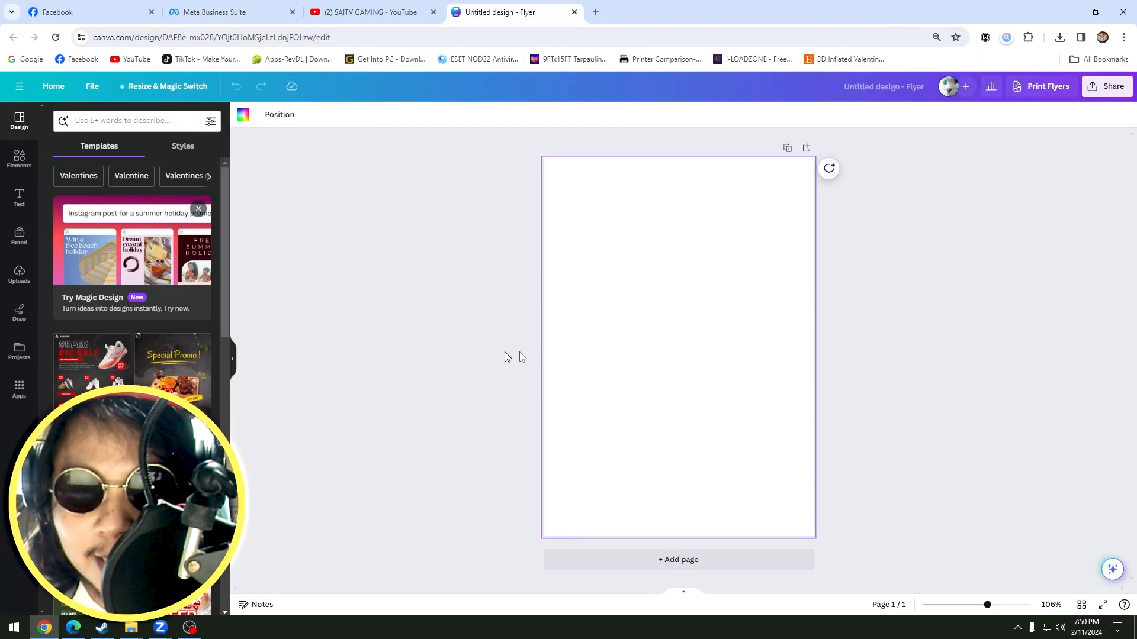
Insert the multi-piece pink puzzle heart from the recently used elements onto the blank page.
click(22, 169)
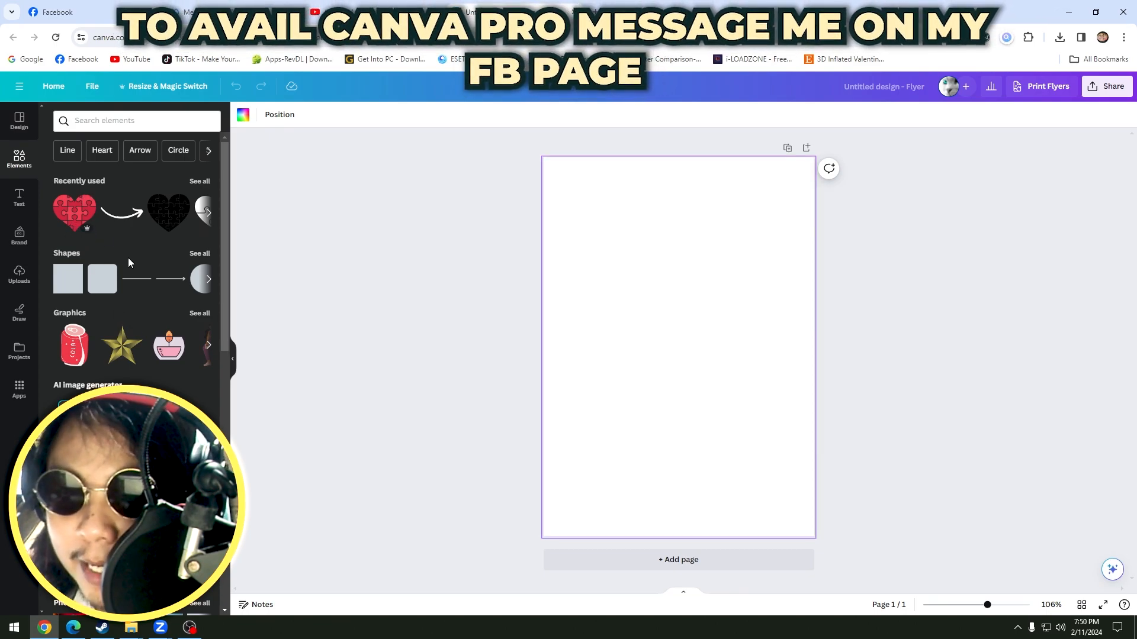
click(201, 182)
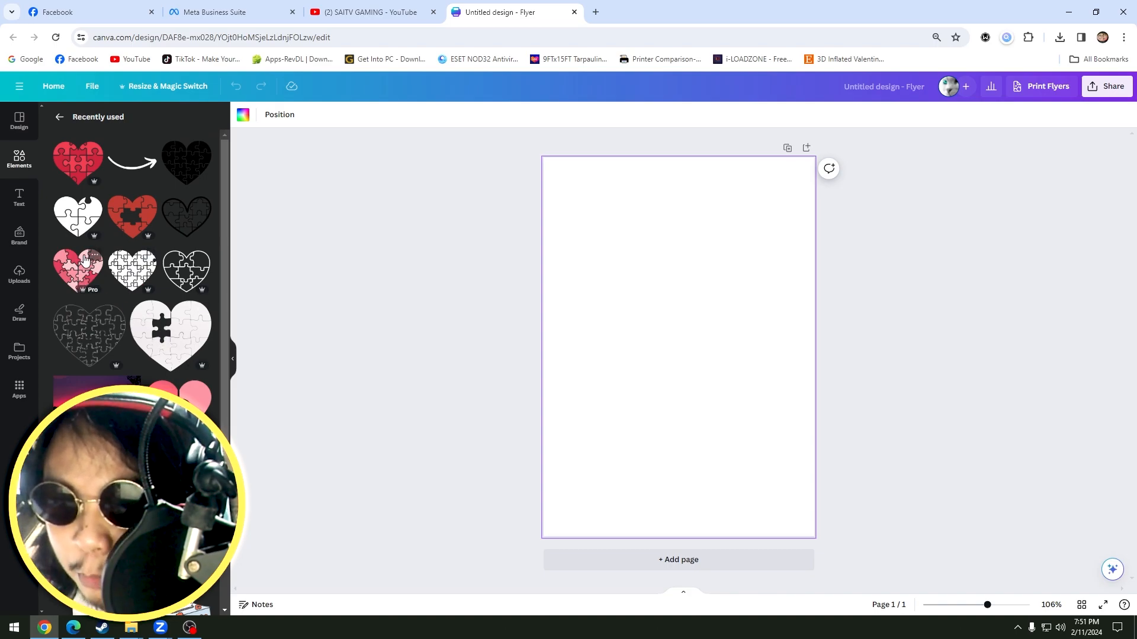
click(75, 277)
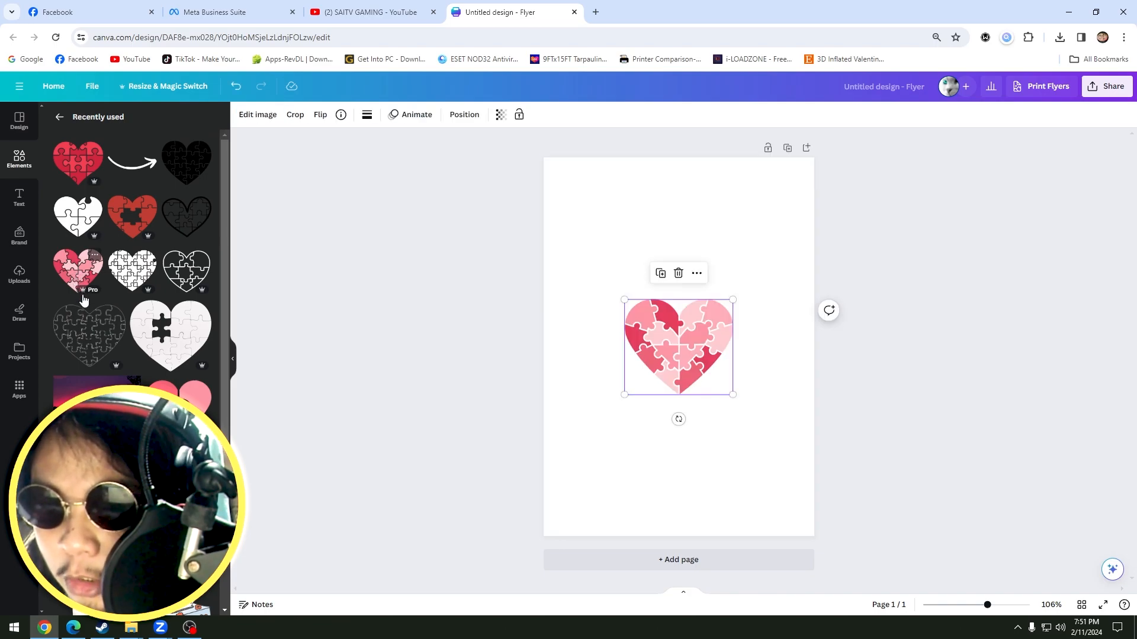
Enlarge the pink puzzle heart to nearly the full page width and centre it horizontally on the page.
drag(626, 301, 570, 239)
drag(760, 405, 811, 450)
drag(728, 361, 721, 363)
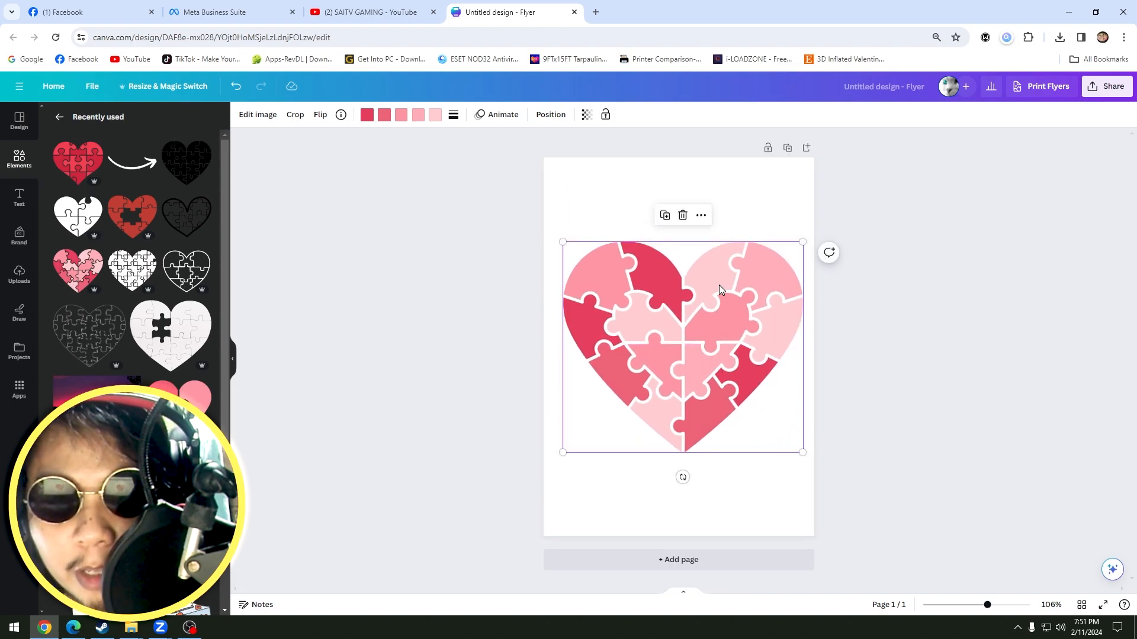
drag(559, 242, 544, 228)
drag(669, 301, 672, 292)
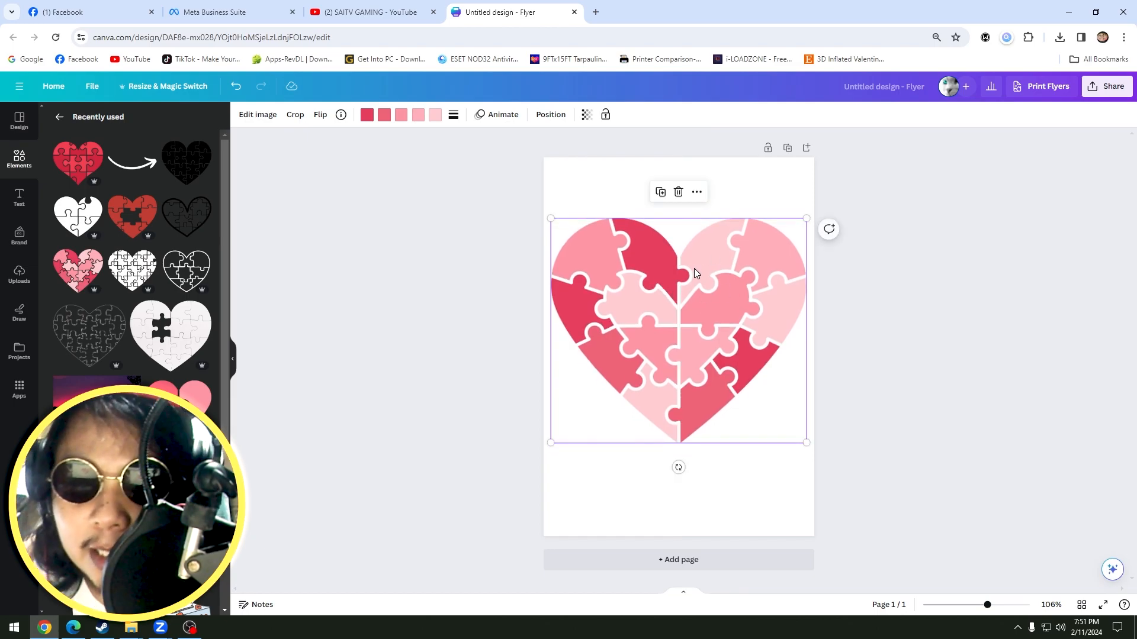
Change all five colours of the puzzle heart to black.
click(368, 116)
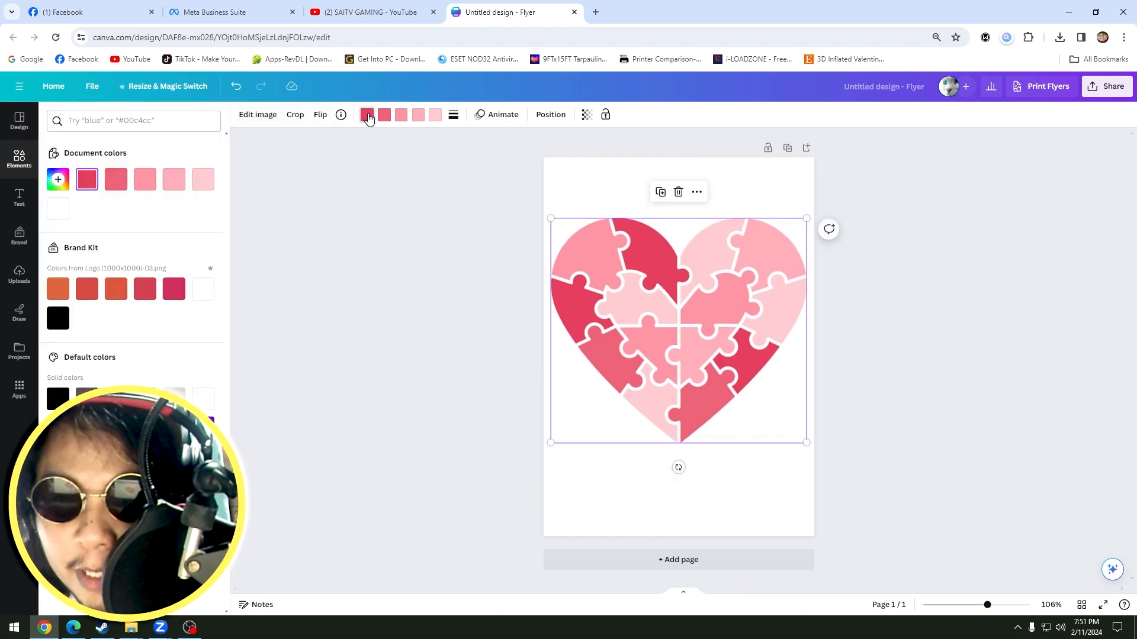
click(146, 287)
click(58, 320)
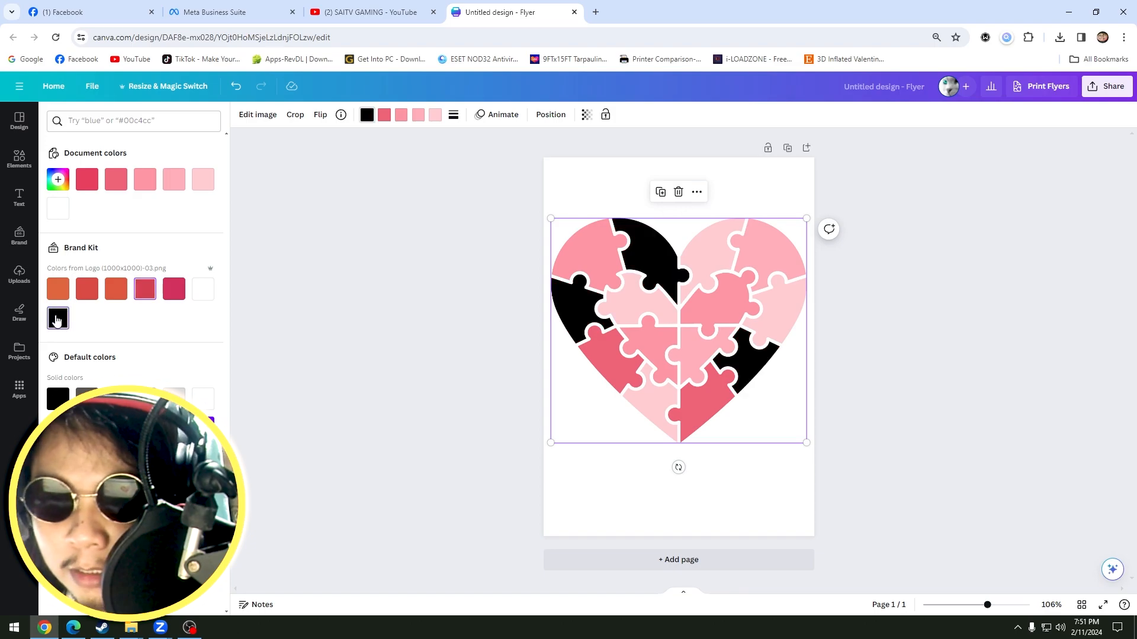
click(65, 311)
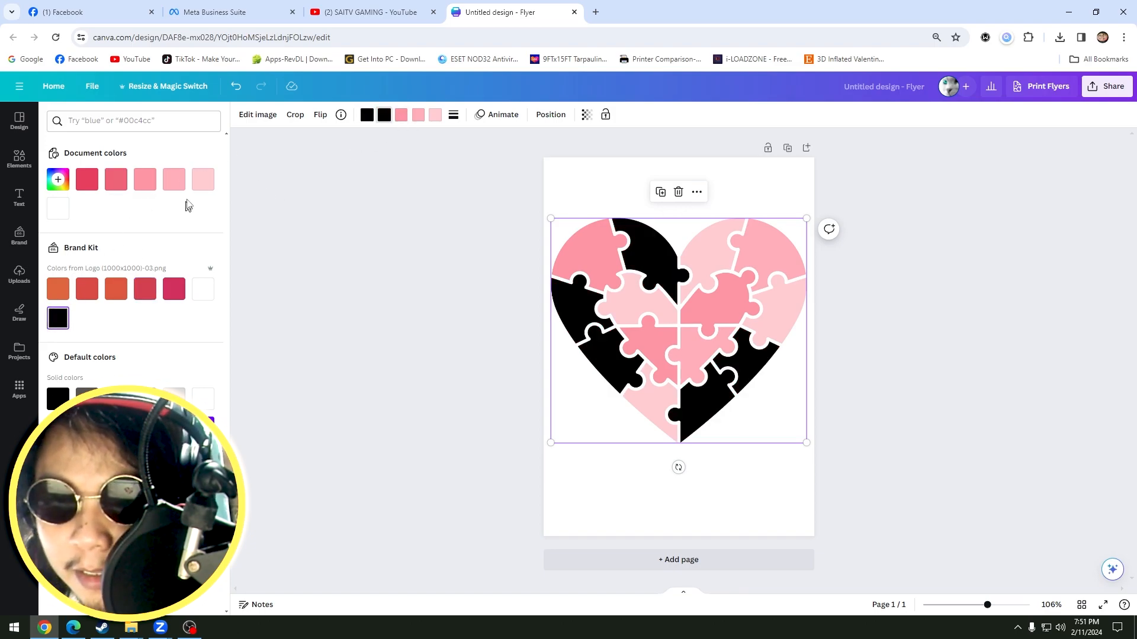
click(59, 320)
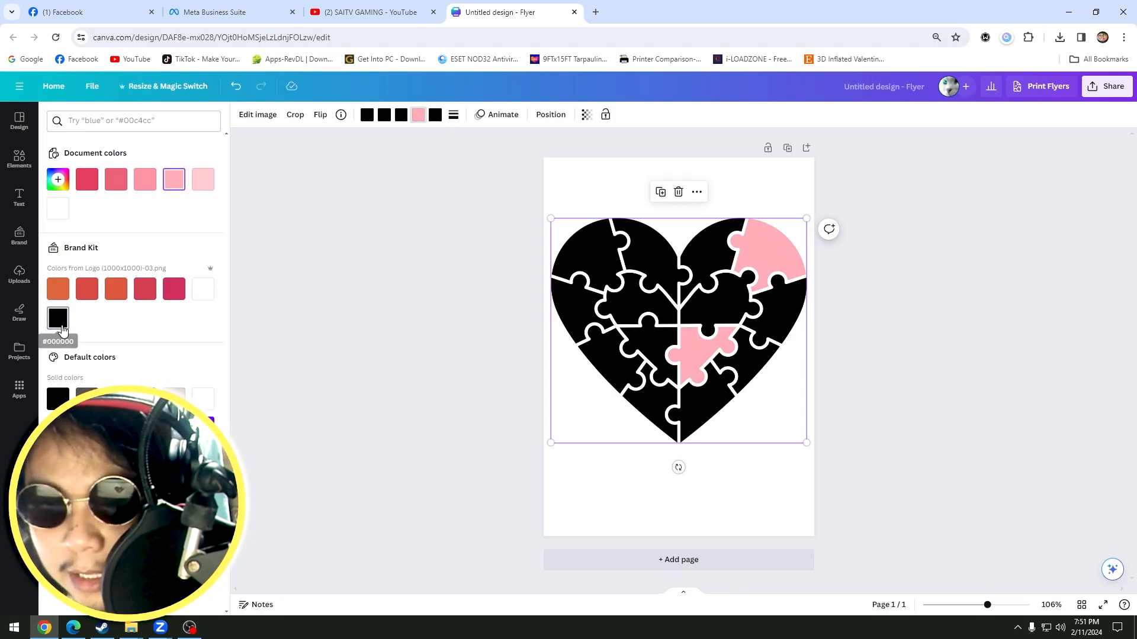
click(62, 329)
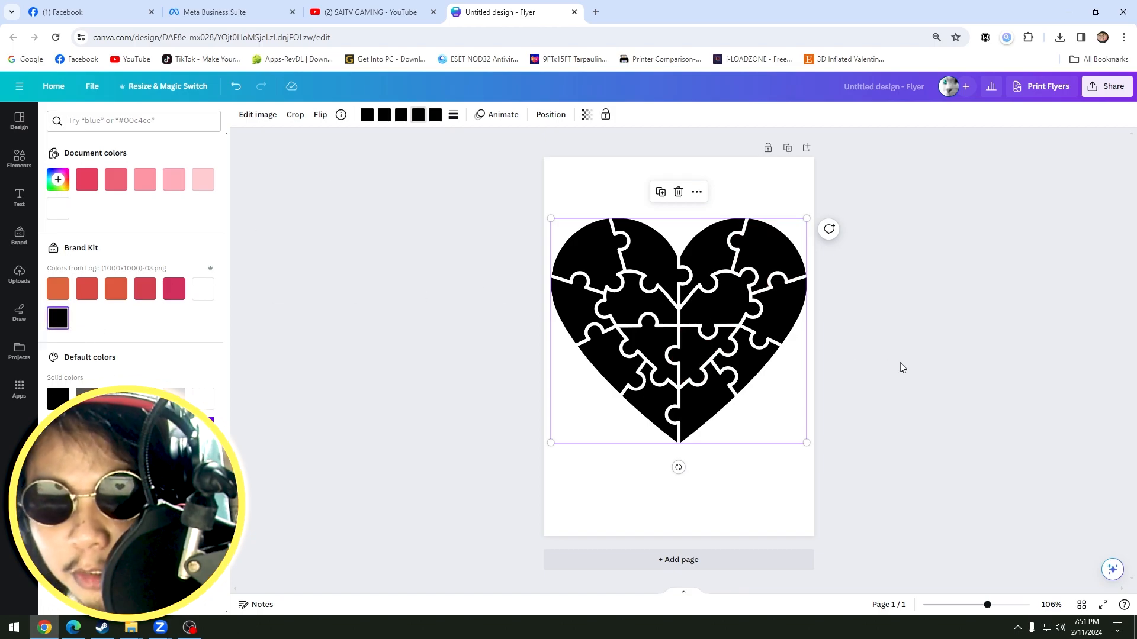
click(740, 320)
click(853, 346)
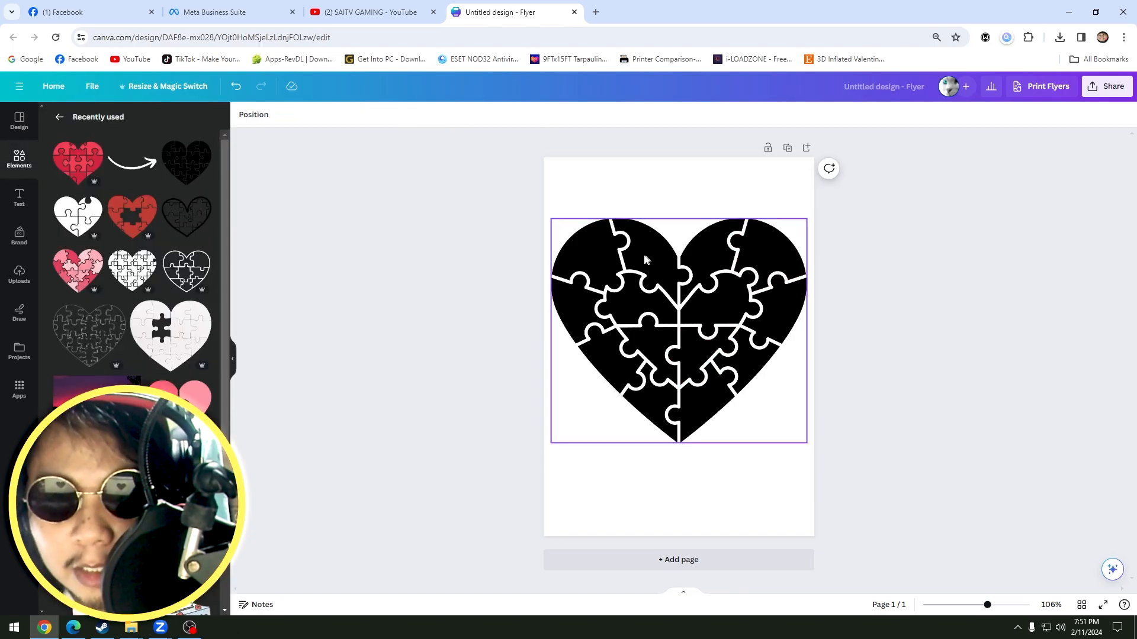
Move the black puzzle heart slightly higher on the page, keeping it centred.
drag(644, 254, 644, 248)
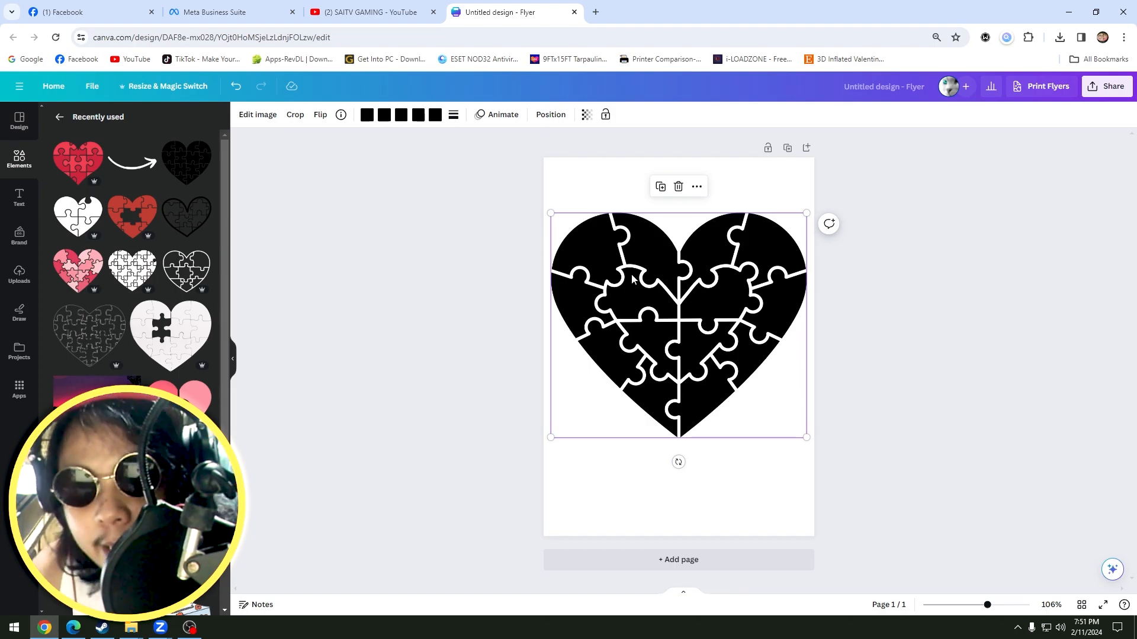
drag(654, 257, 657, 246)
mouse_move(675, 328)
mouse_down()
mouse_move(683, 335)
mouse_move(670, 323)
mouse_up()
Add a second page with a large, centred two-piece puzzle heart and recolour both halves black.
click(727, 557)
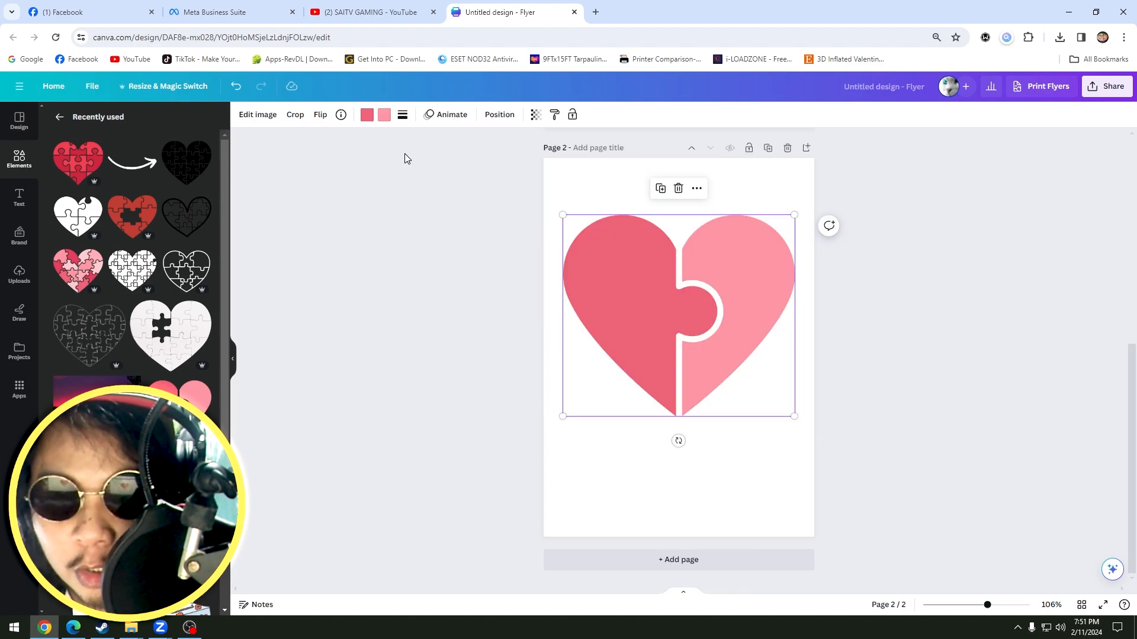
click(369, 115)
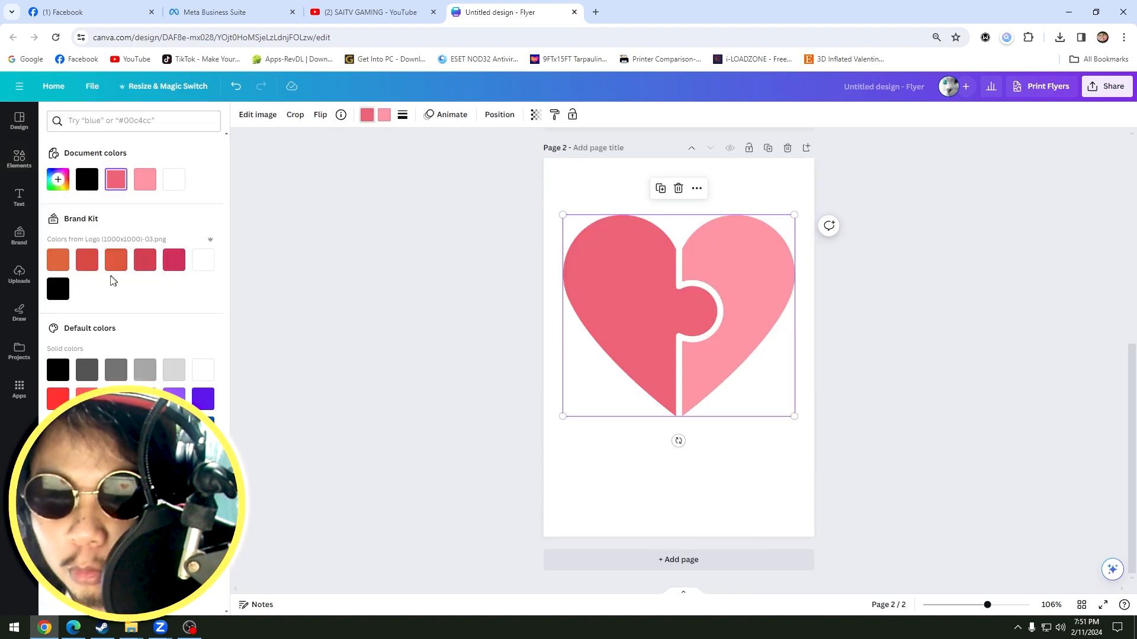
click(69, 286)
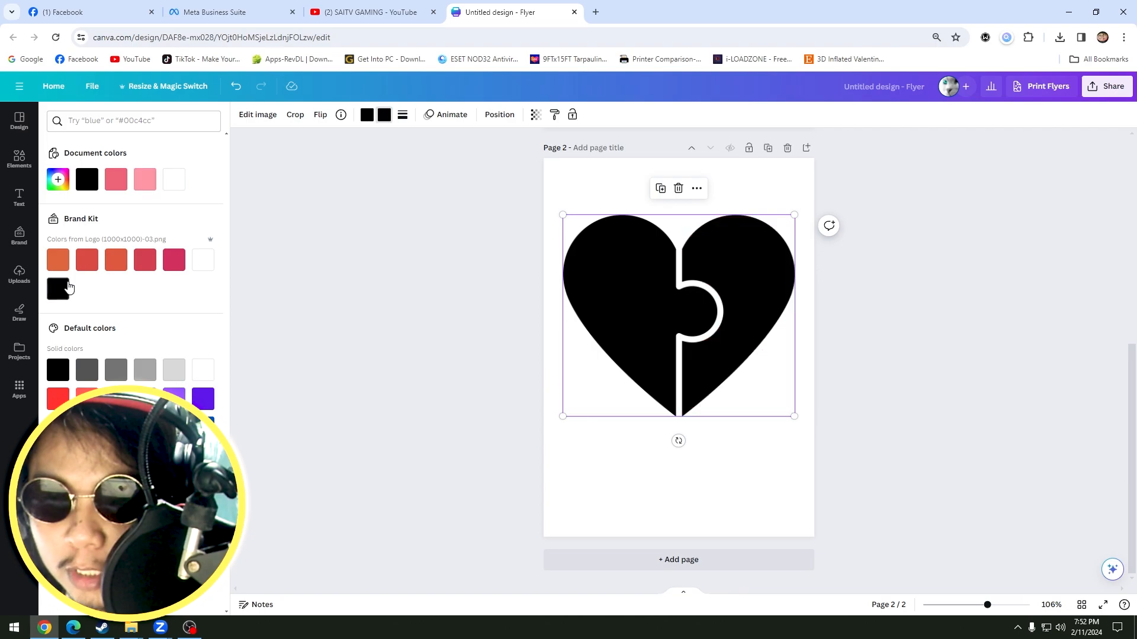
click(910, 302)
click(851, 379)
scroll(201, 397, down, 2)
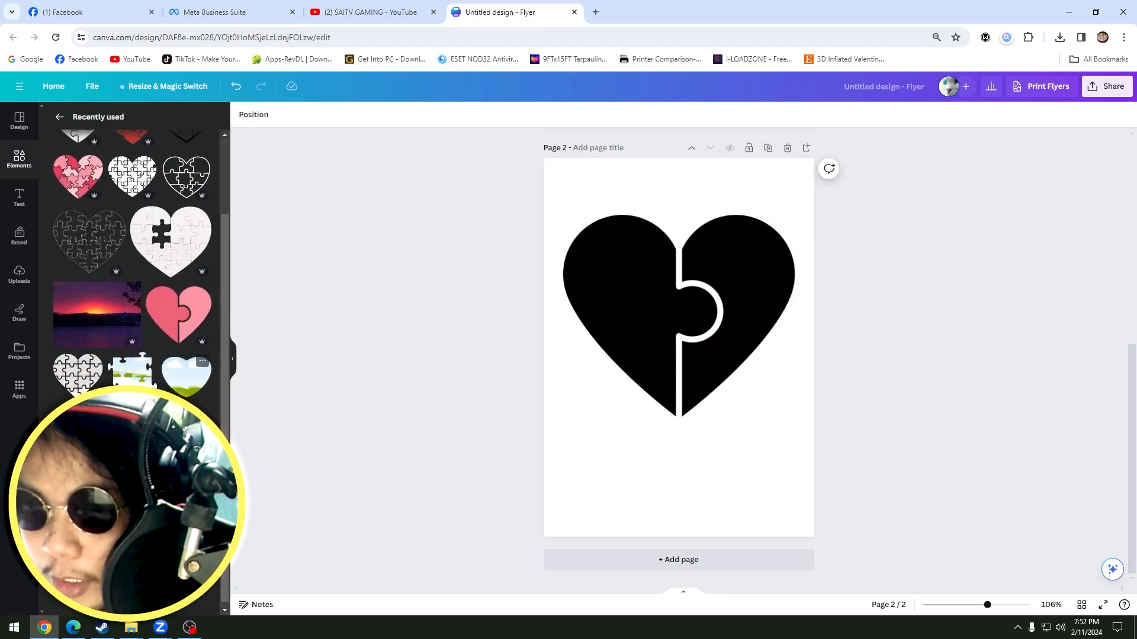
scroll(132, 266, up, 2)
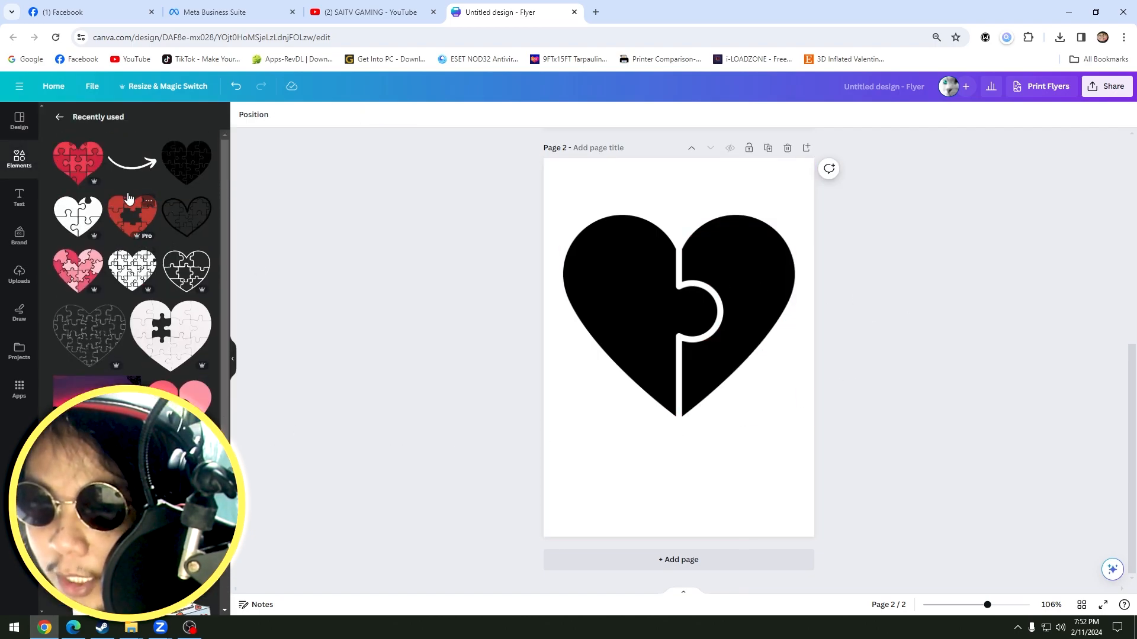
click(60, 118)
scroll(130, 302, up, 1)
click(127, 299)
Move the two-piece heart on page 2 lower on the page, keeping it horizontally centred.
drag(698, 376, 700, 457)
drag(735, 304, 743, 246)
drag(713, 438, 676, 419)
key(ctrl+z)
key(ctrl+z)
key(ctrl+z)
key(ctrl+z)
key(ctrl+z)
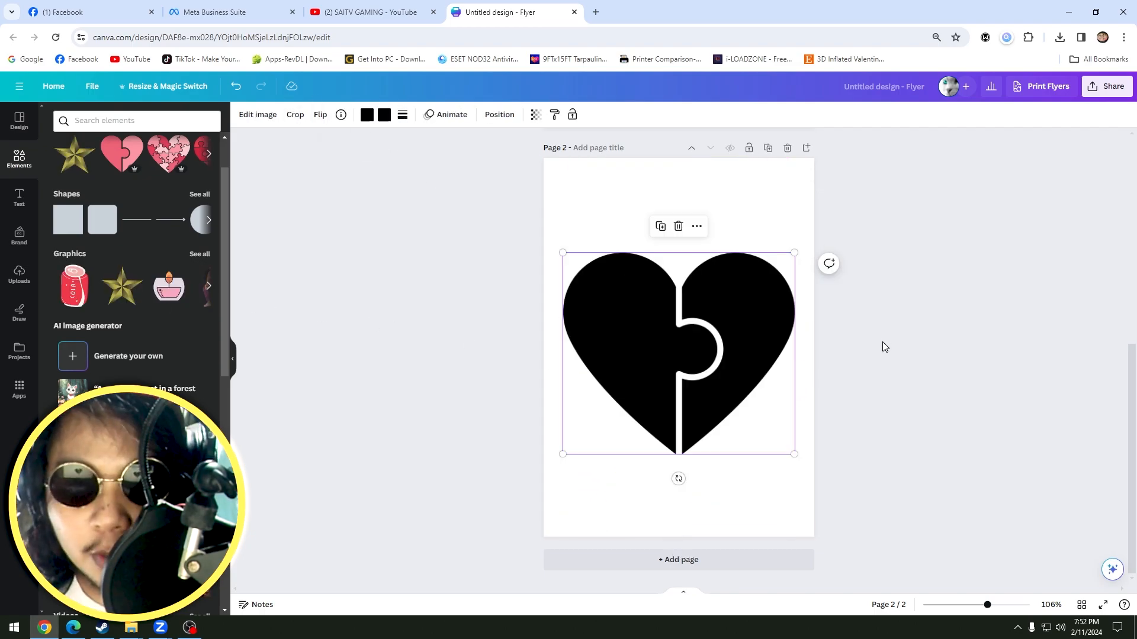
Move the multi-piece black puzzle heart on page 1 slightly lower on the page, keeping it horizontally centred.
scroll(881, 355, up, 5)
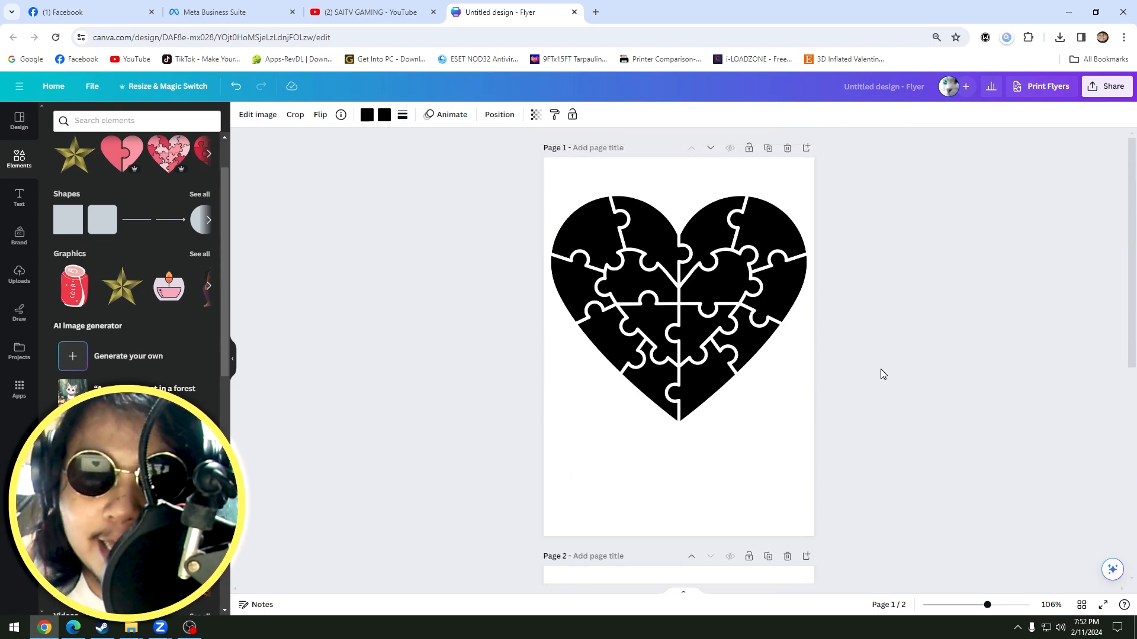
click(872, 306)
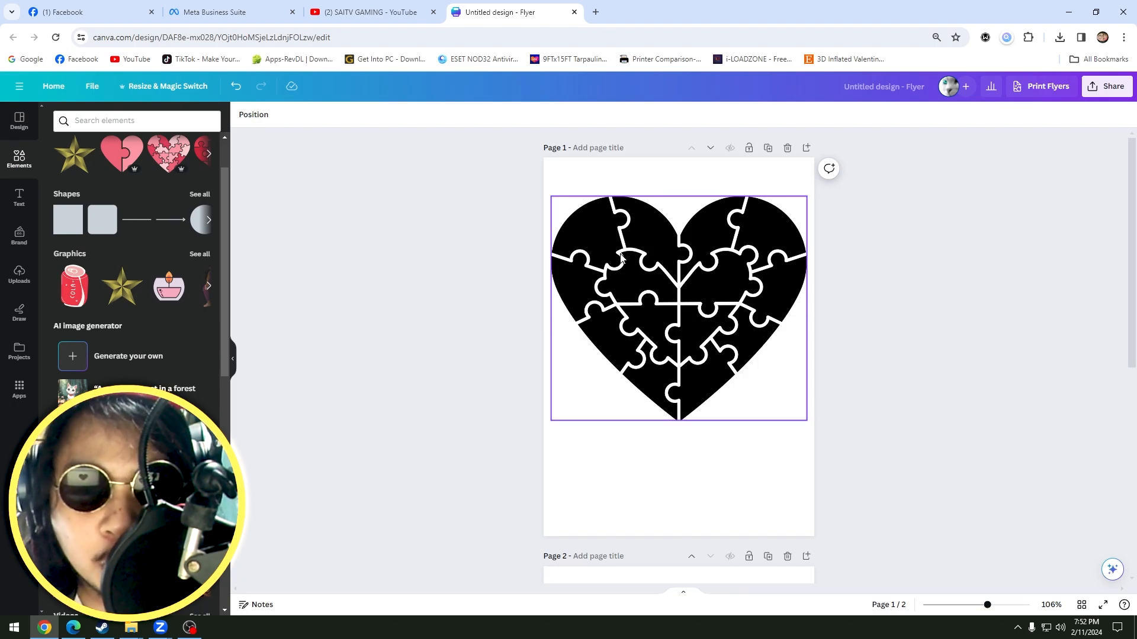
click(726, 302)
drag(688, 303, 701, 324)
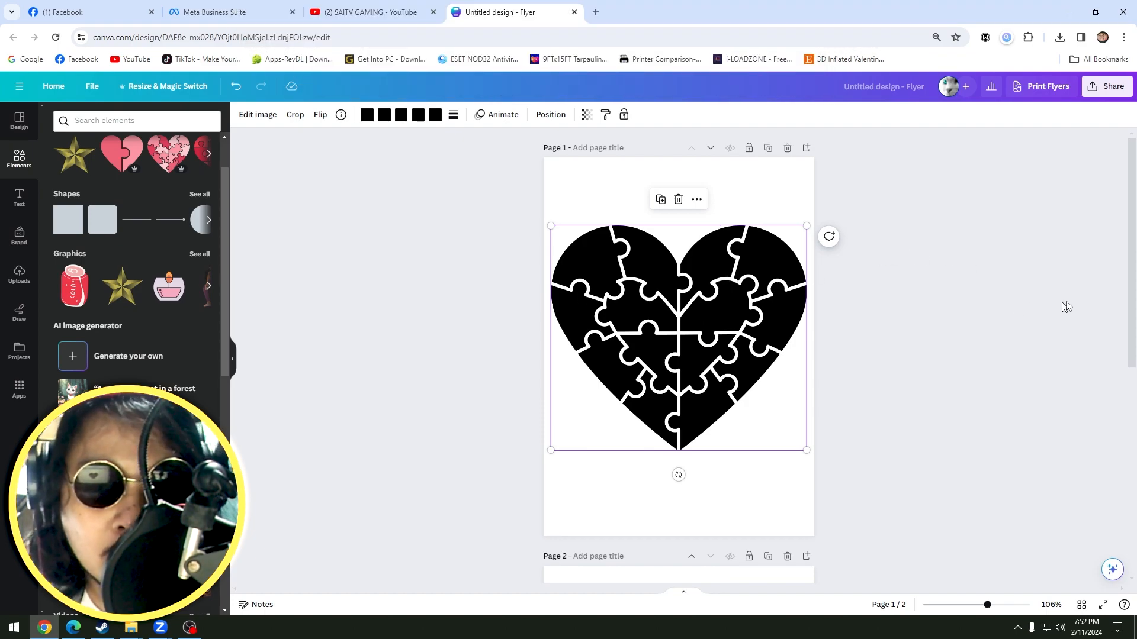
click(950, 303)
drag(737, 314, 733, 306)
click(1000, 182)
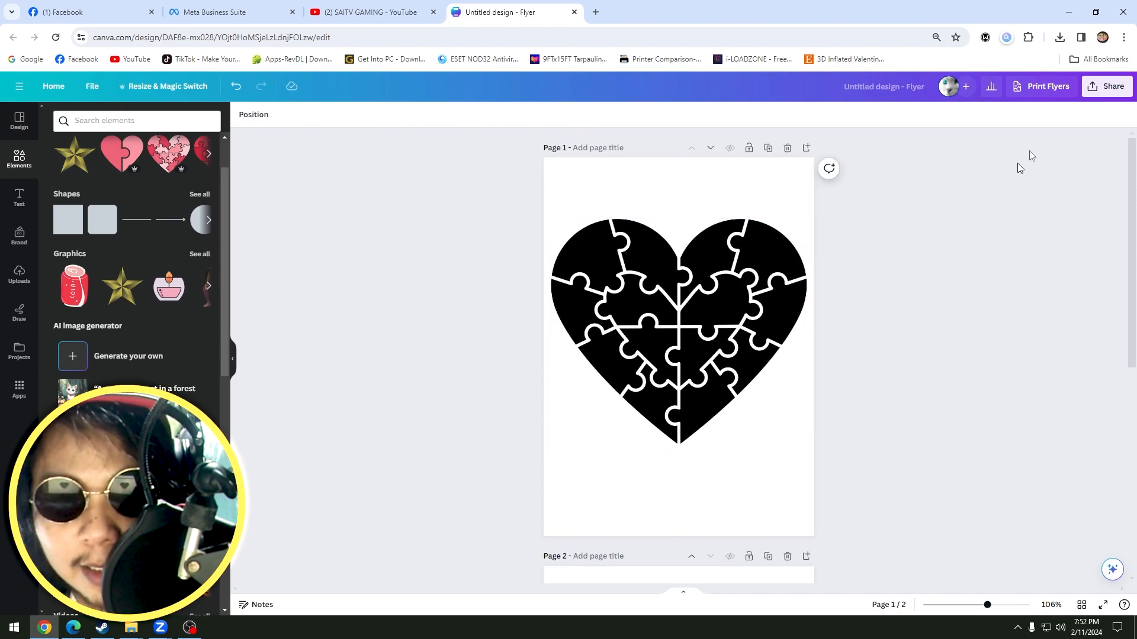
Download only page 1 of the flyer as a PDF Standard file named Untitled design.pdf.
click(1103, 86)
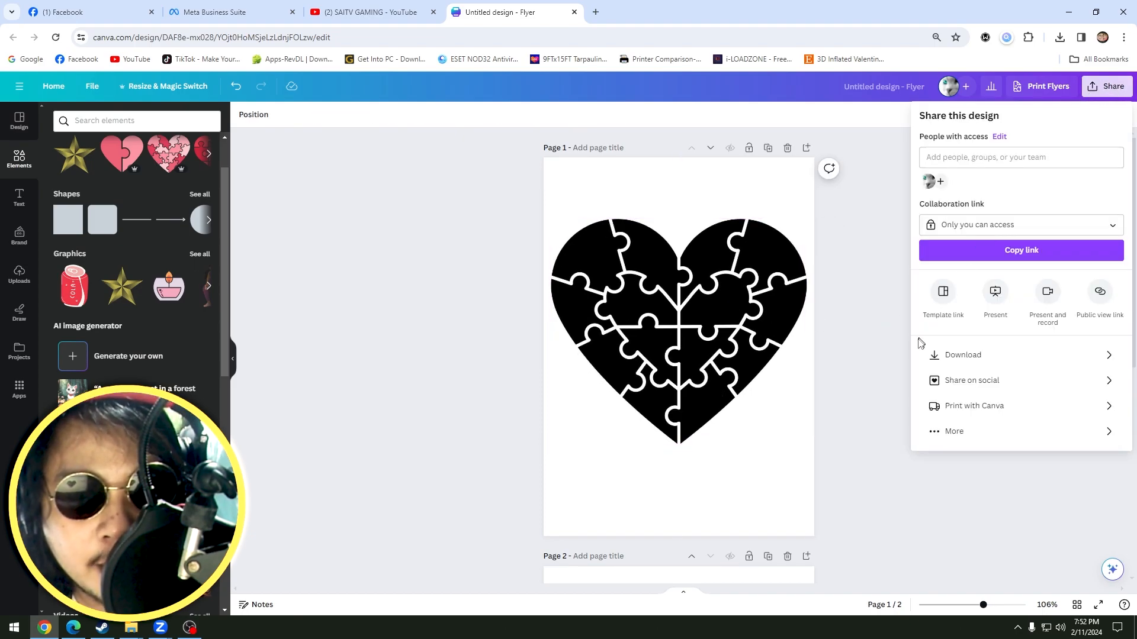
click(959, 356)
click(1000, 166)
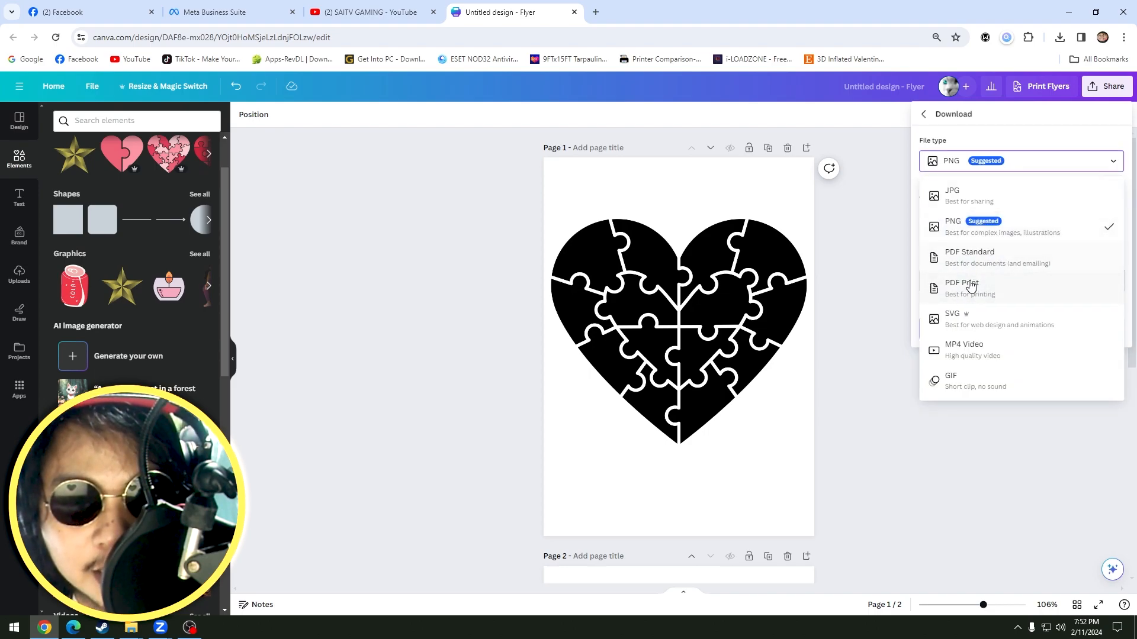
click(989, 263)
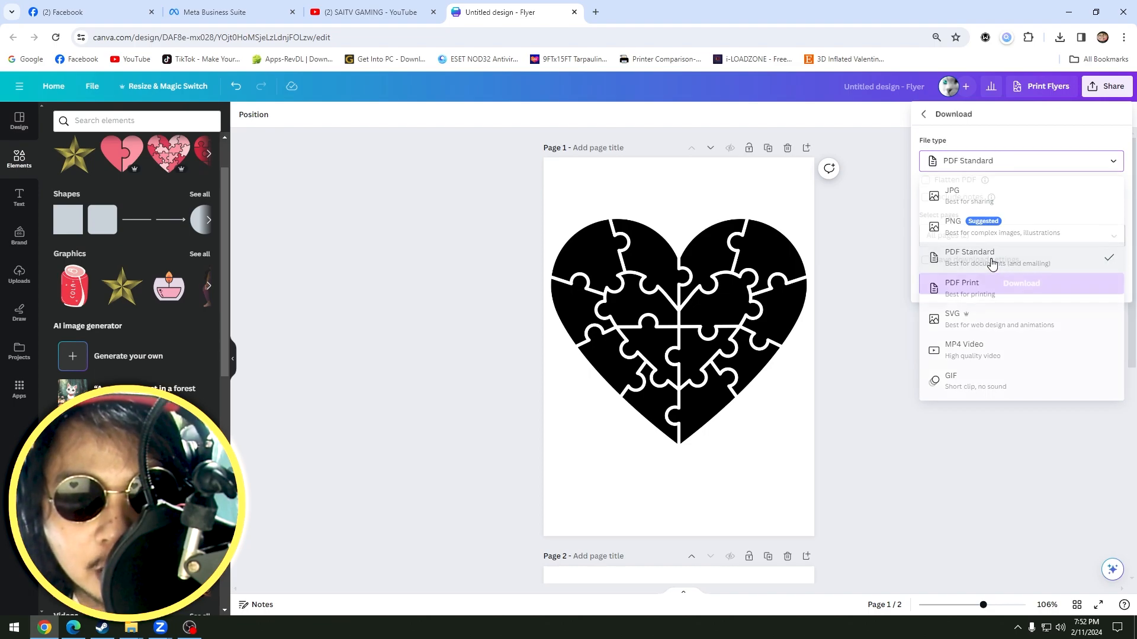
click(1006, 235)
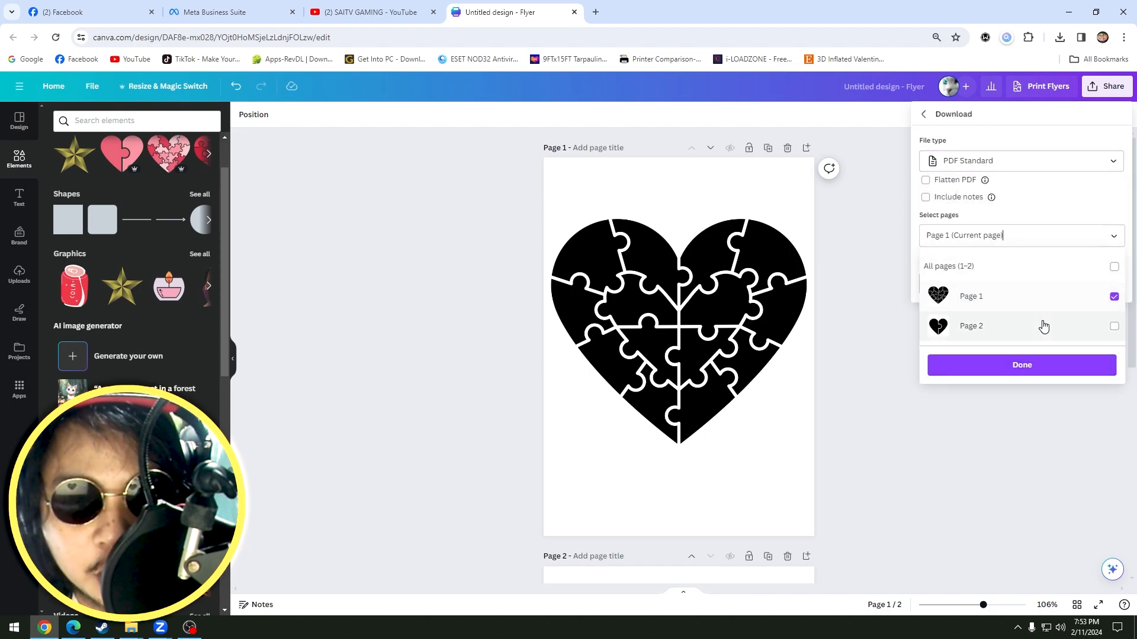
click(1063, 209)
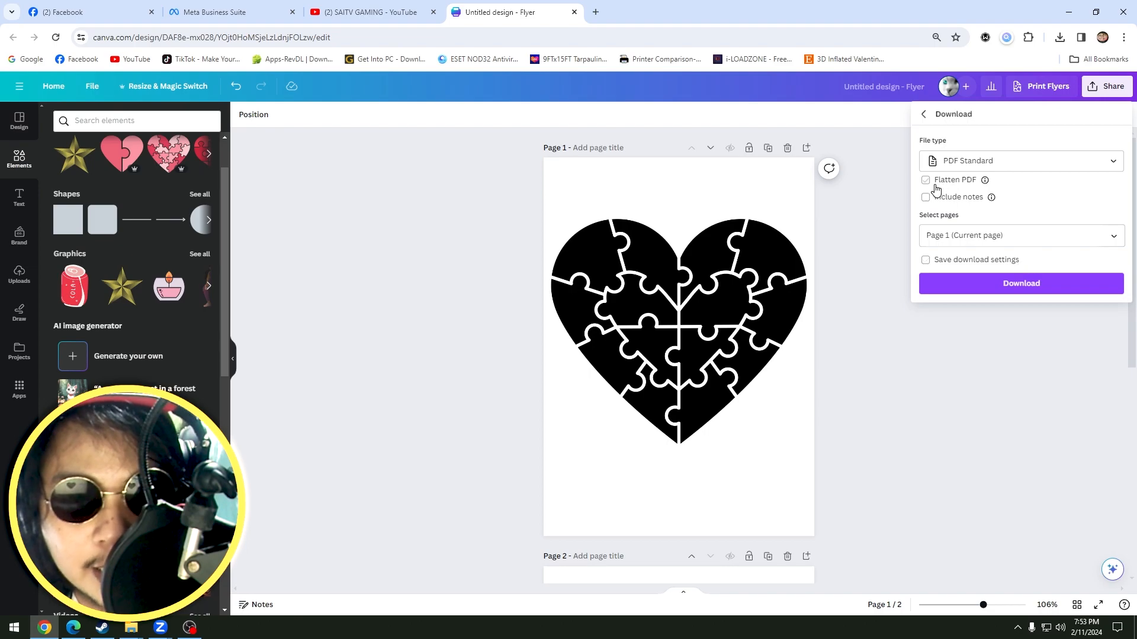
click(1023, 287)
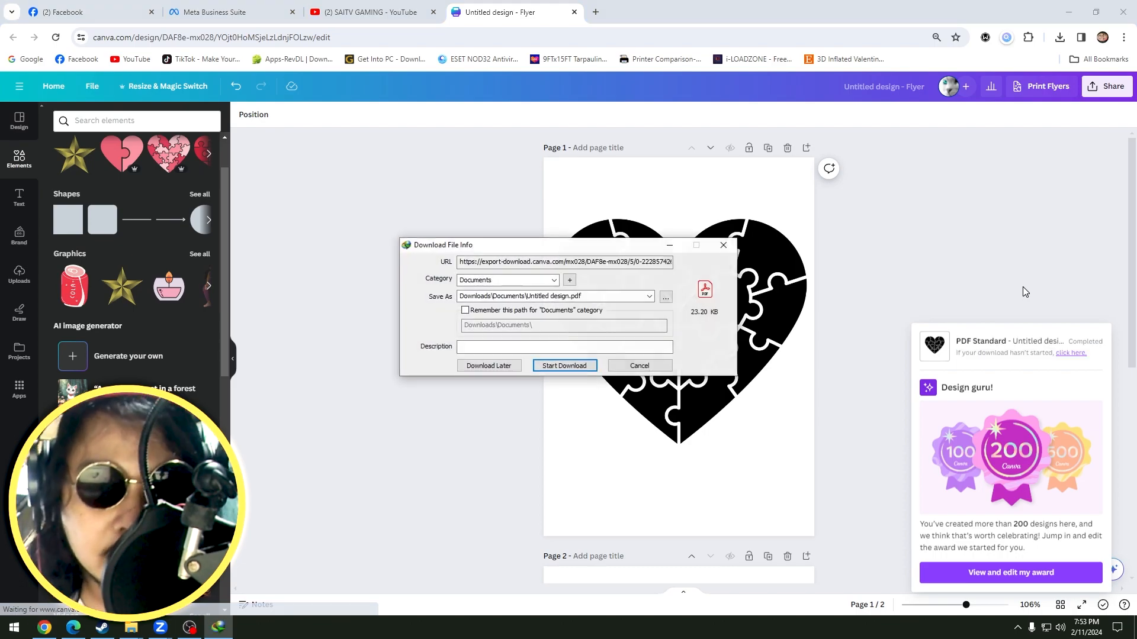
click(567, 367)
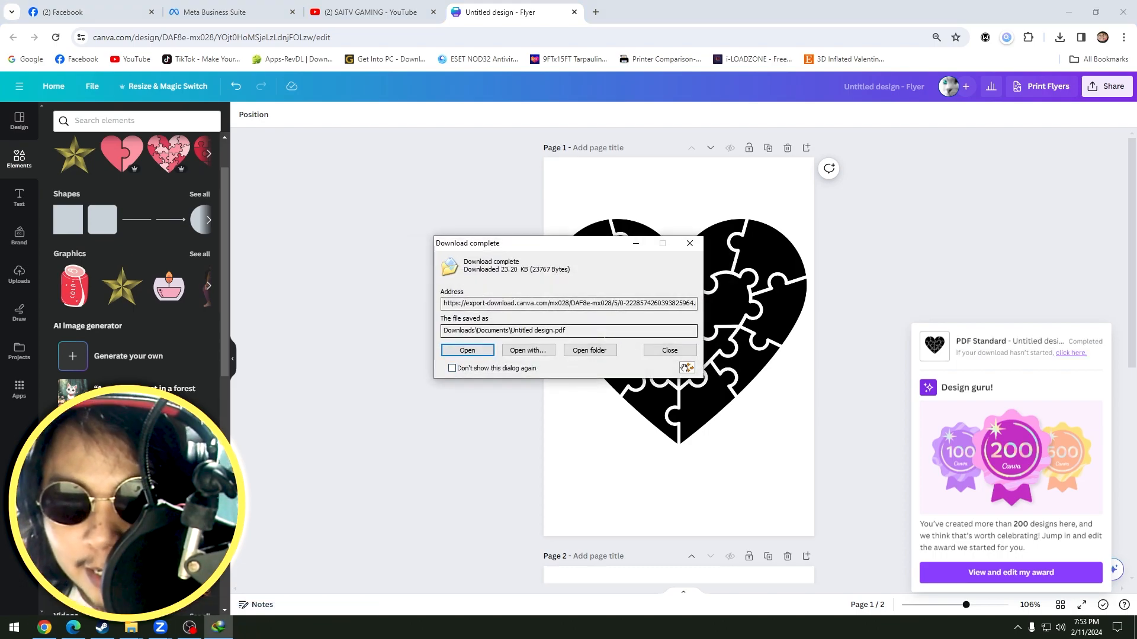
Show the download folder and open Untitled design.pdf with Word 2016.
click(595, 351)
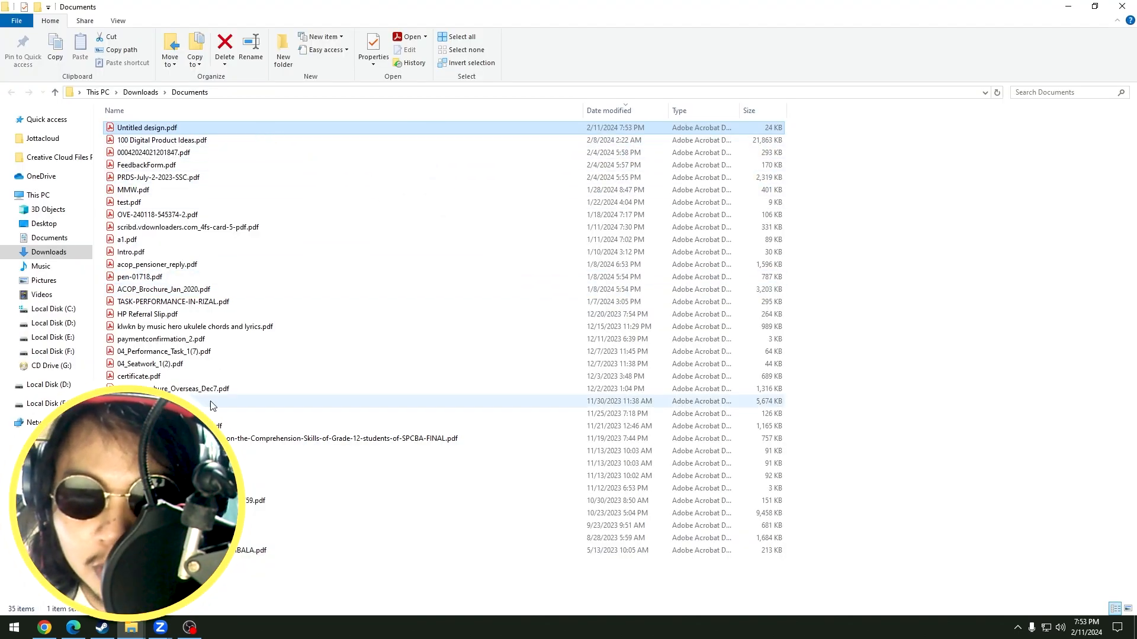
right_click(145, 131)
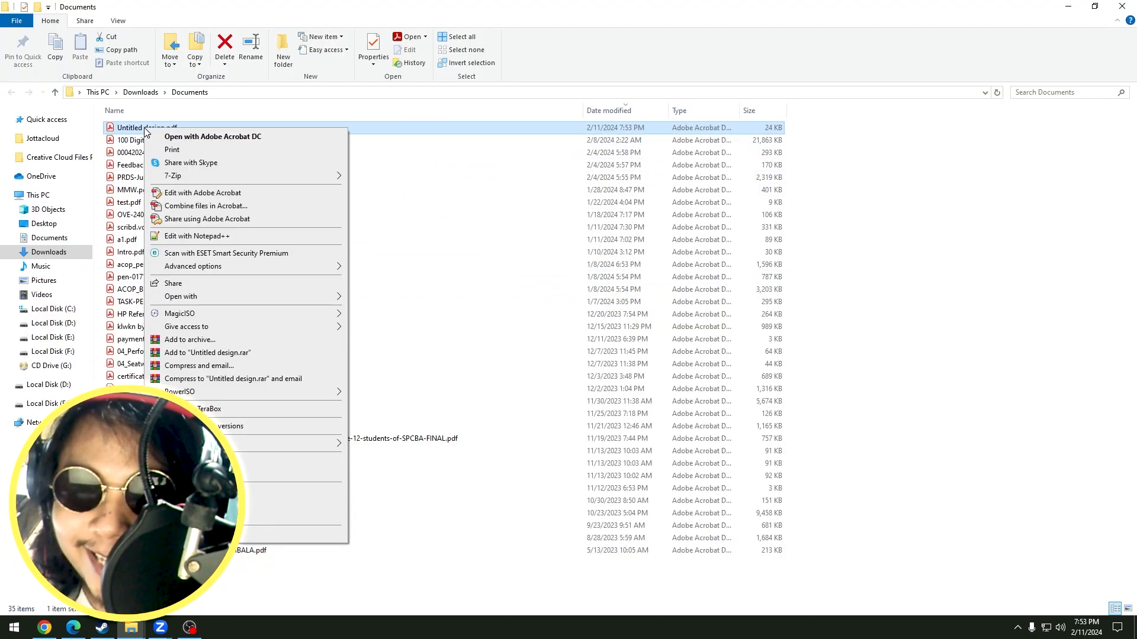
mouse_move(287, 297)
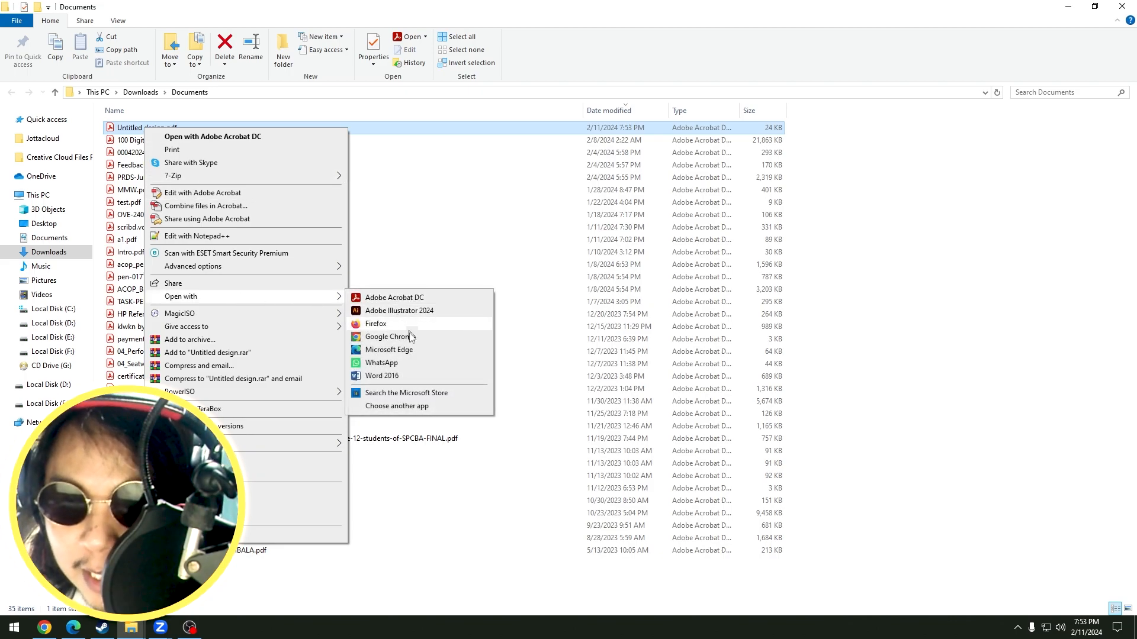
click(379, 378)
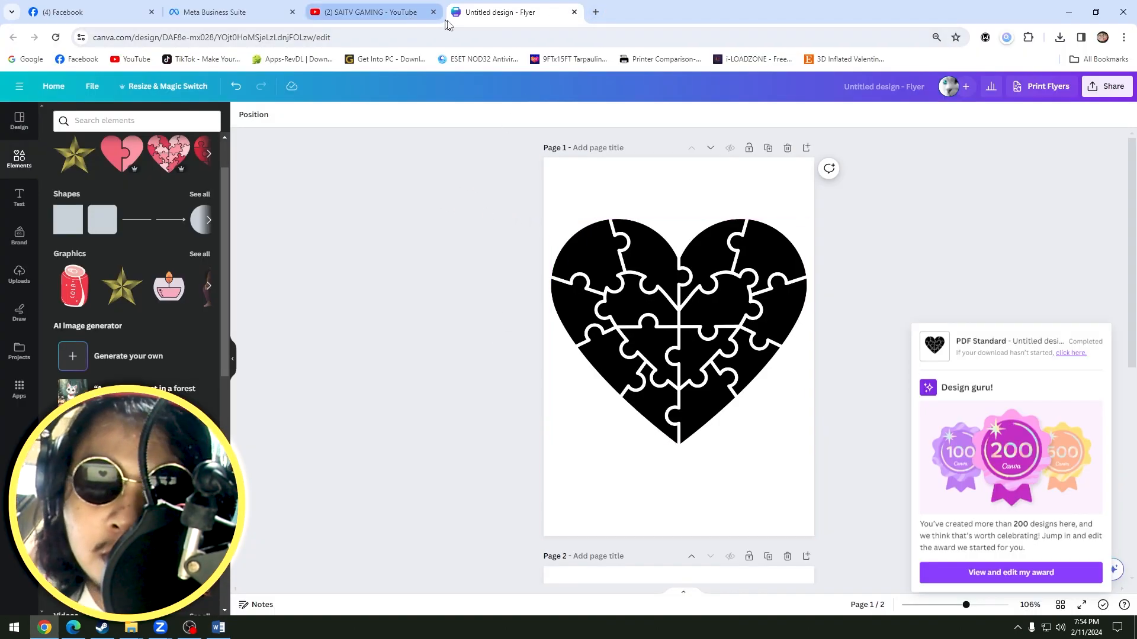
View the SAITV GAMING YouTube channel and the Template Archive folder in Google Drive, and return to the flyer.
click(372, 12)
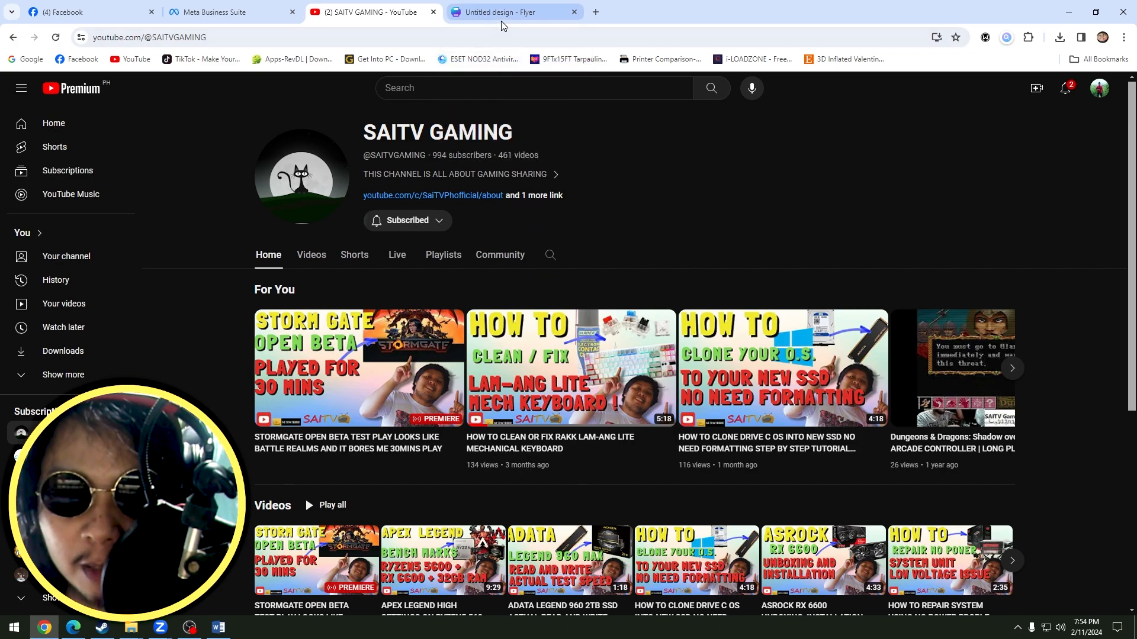
click(536, 20)
click(595, 12)
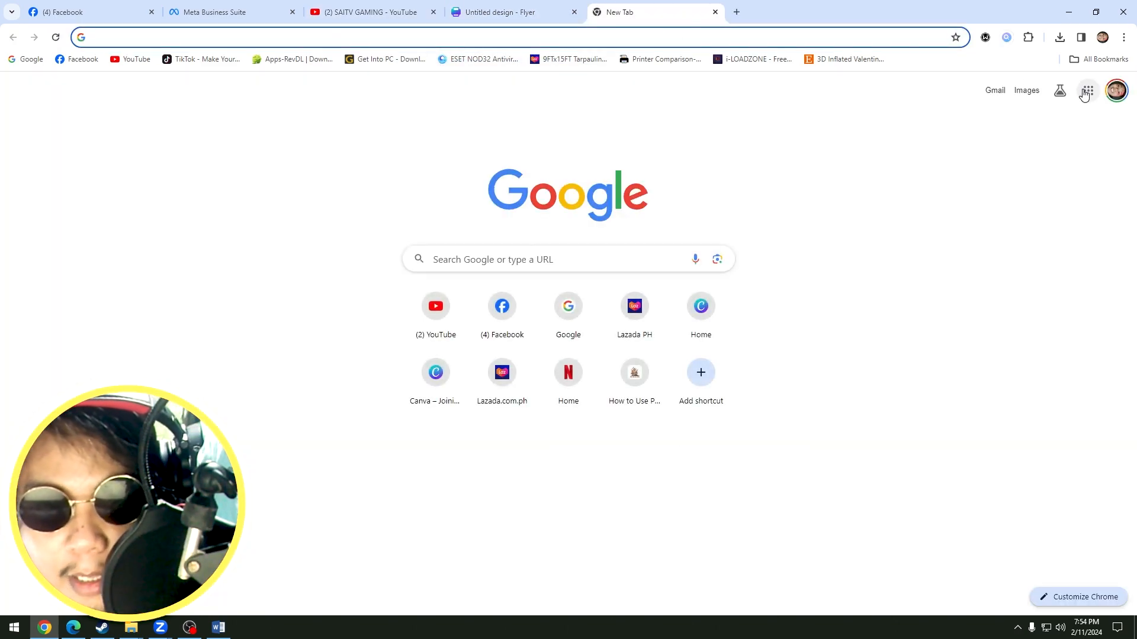
click(1089, 90)
click(1082, 324)
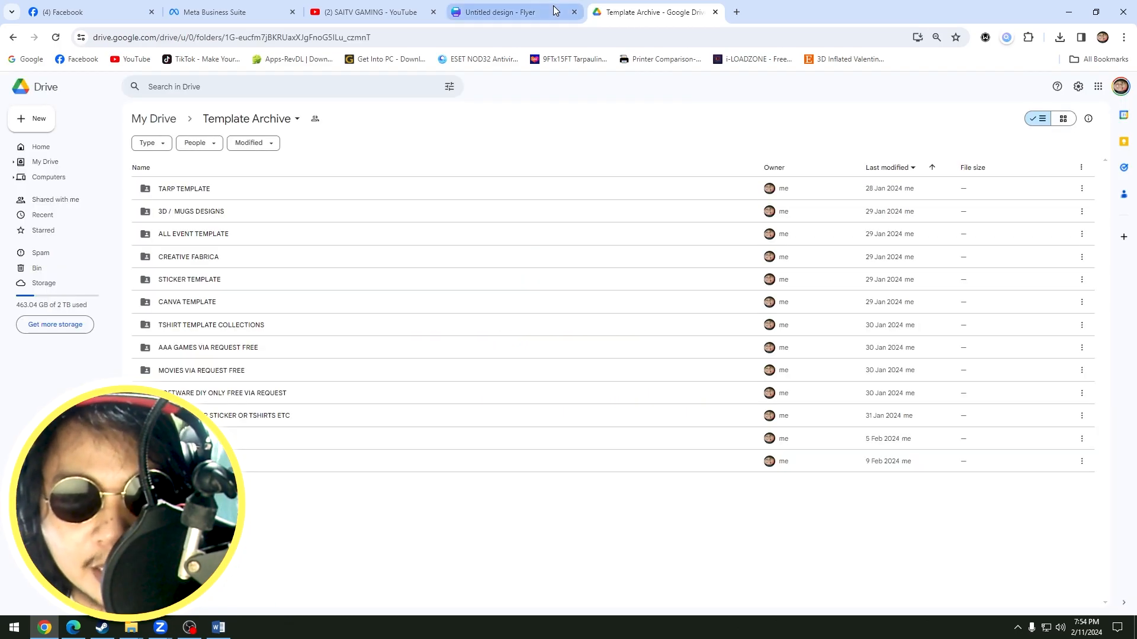
mouse_move(555, 10)
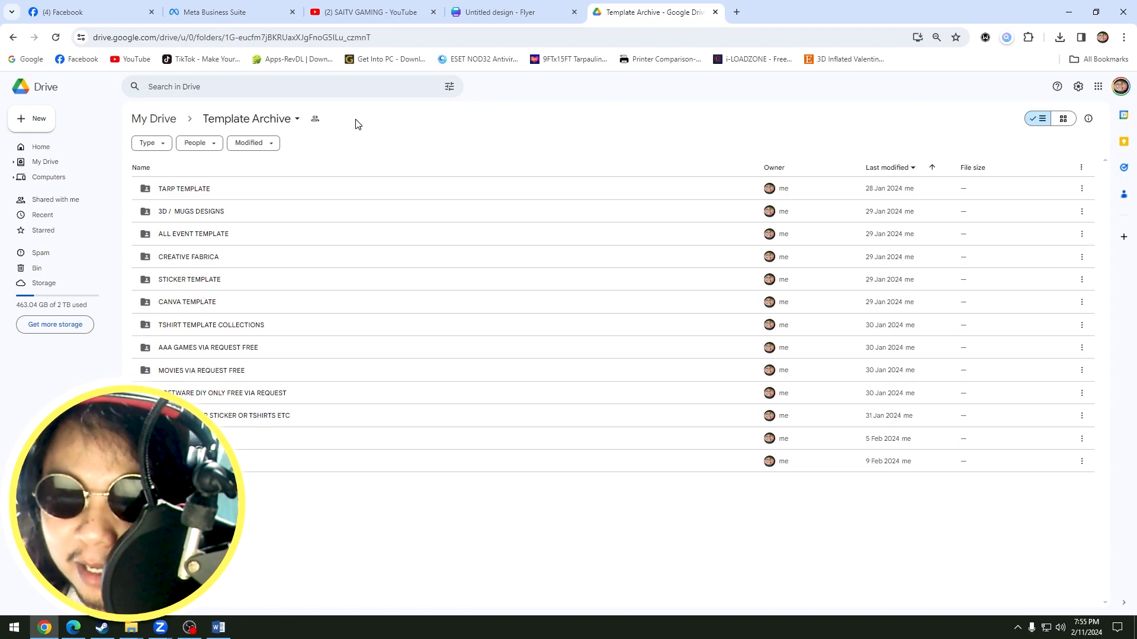
click(482, 11)
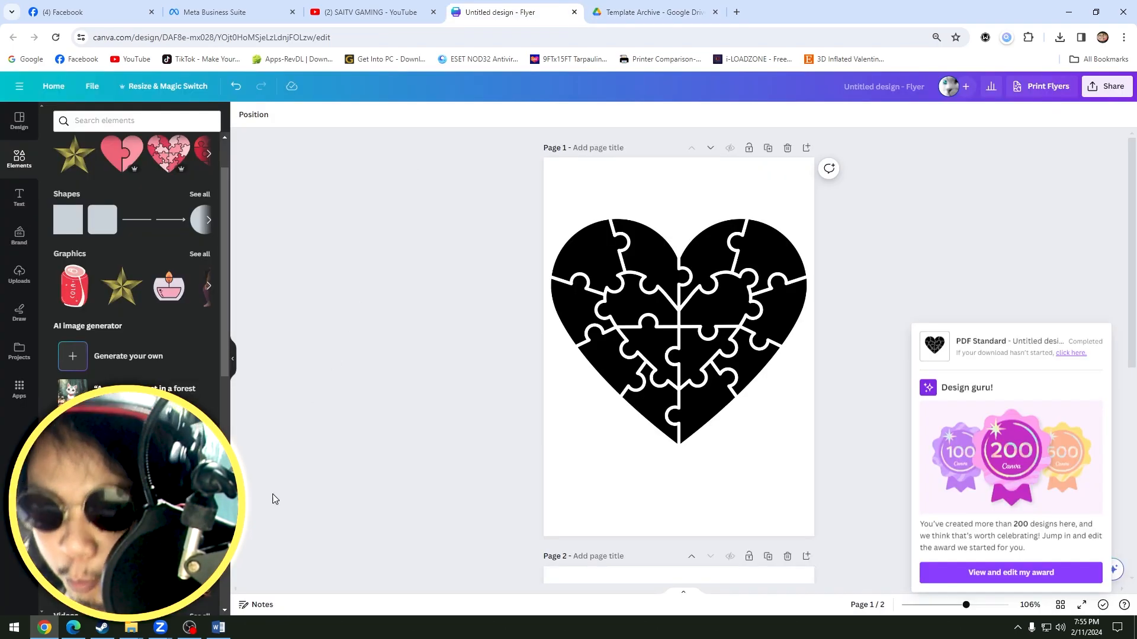
Switch to Word and accept converting the PDF into an editable document.
click(226, 630)
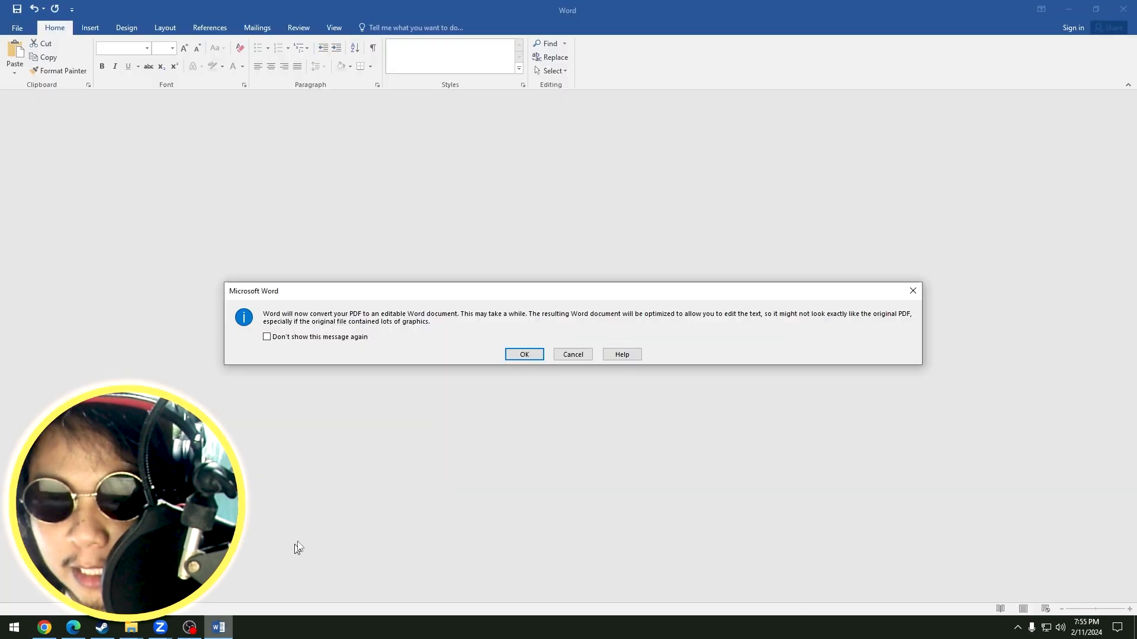
click(521, 354)
Start a picture fill for the black puzzle heart, using an image from a local file.
click(573, 286)
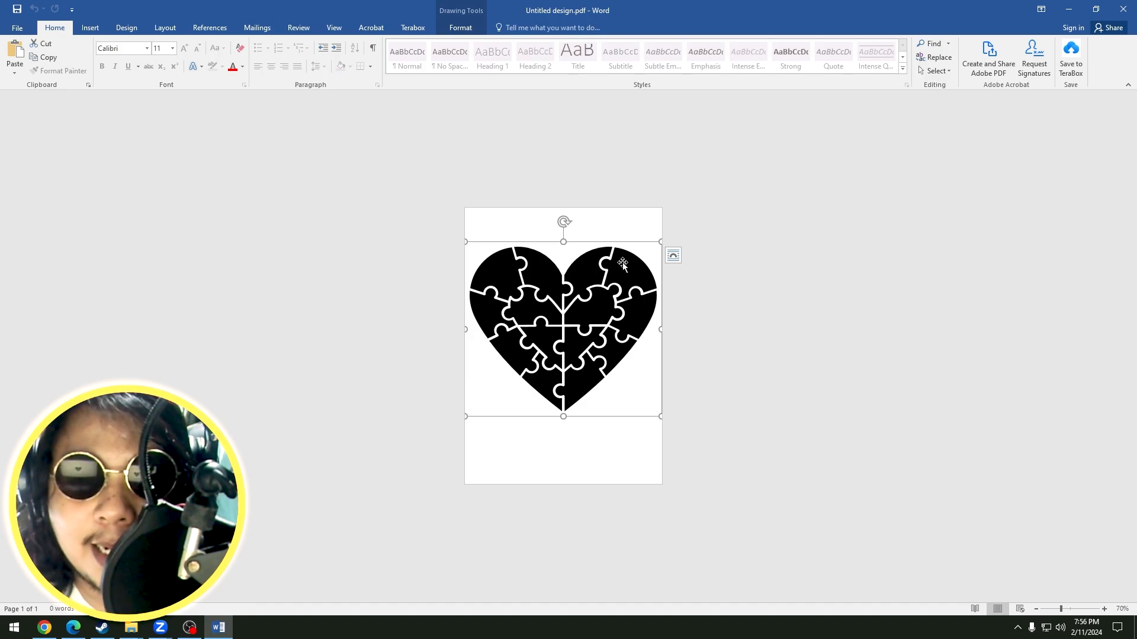
click(461, 29)
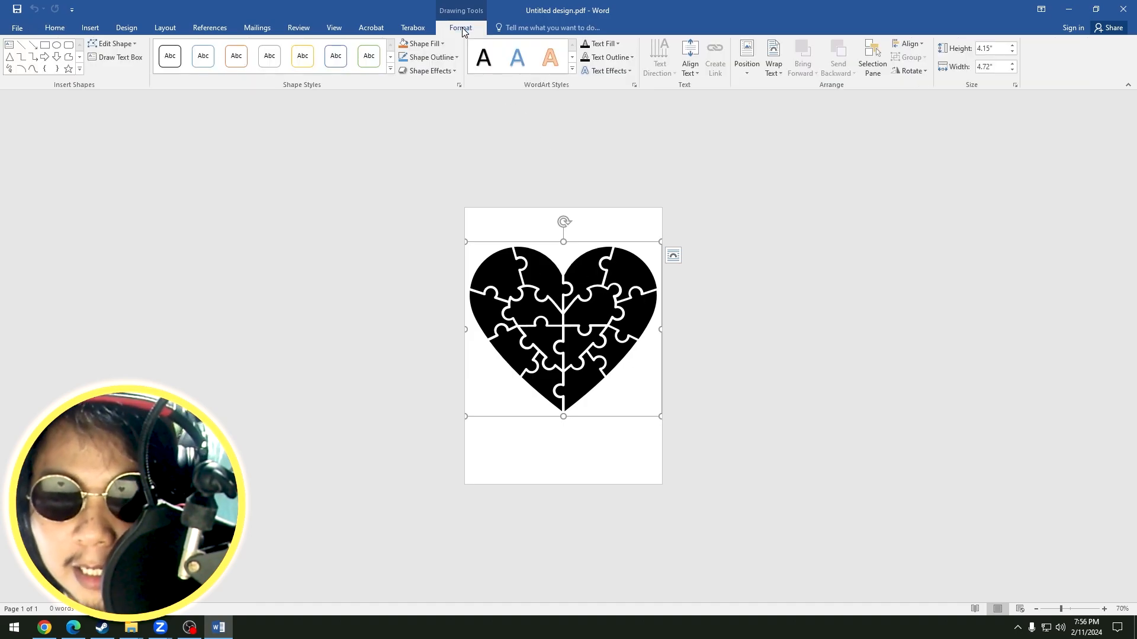
click(425, 46)
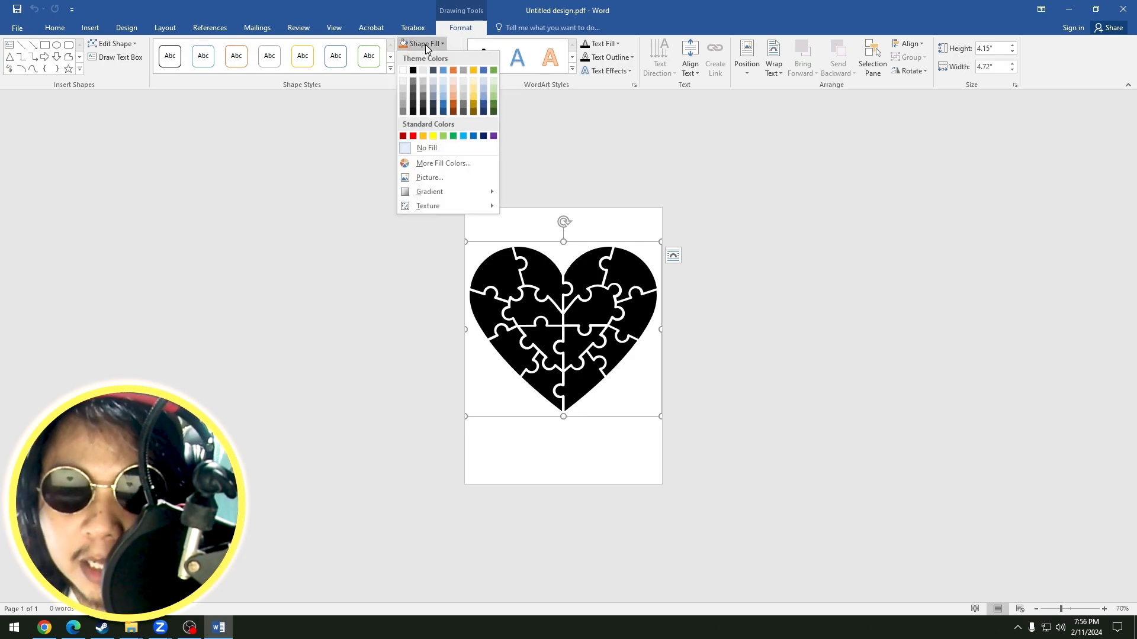
click(431, 178)
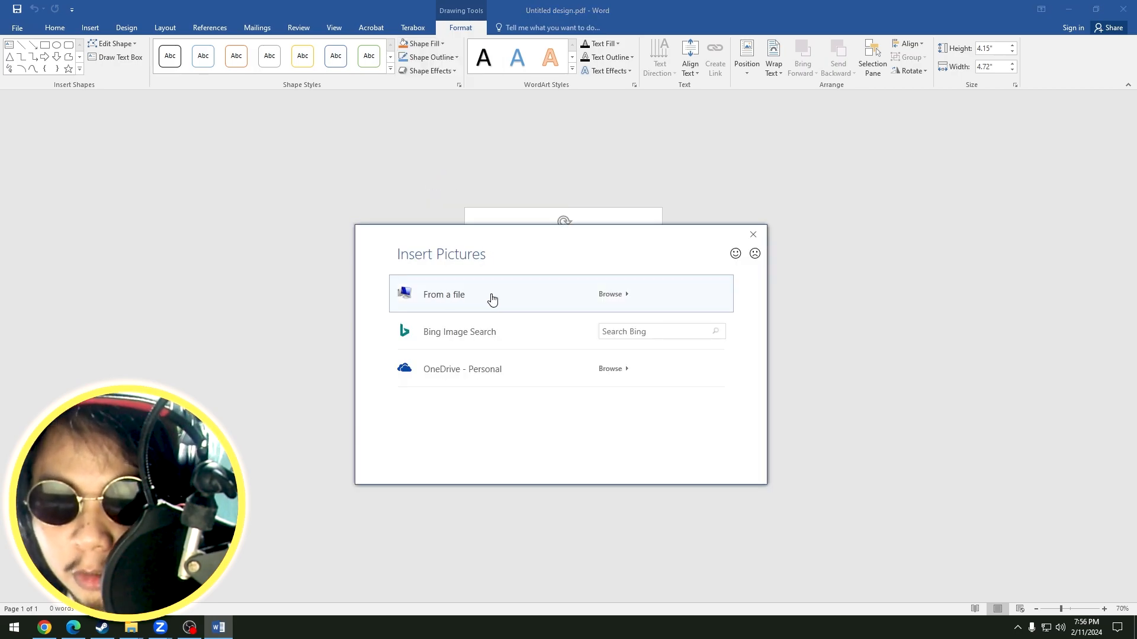
click(496, 299)
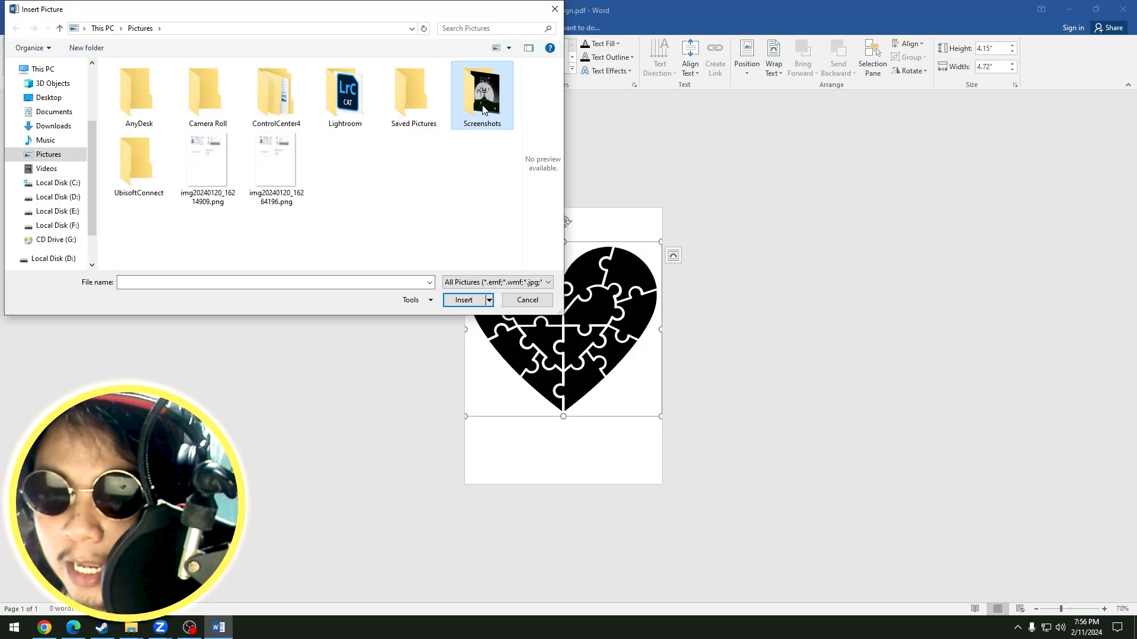
Browse the Screenshots, Videos, Music and Pictures folders for a suitable photo.
double_click(483, 108)
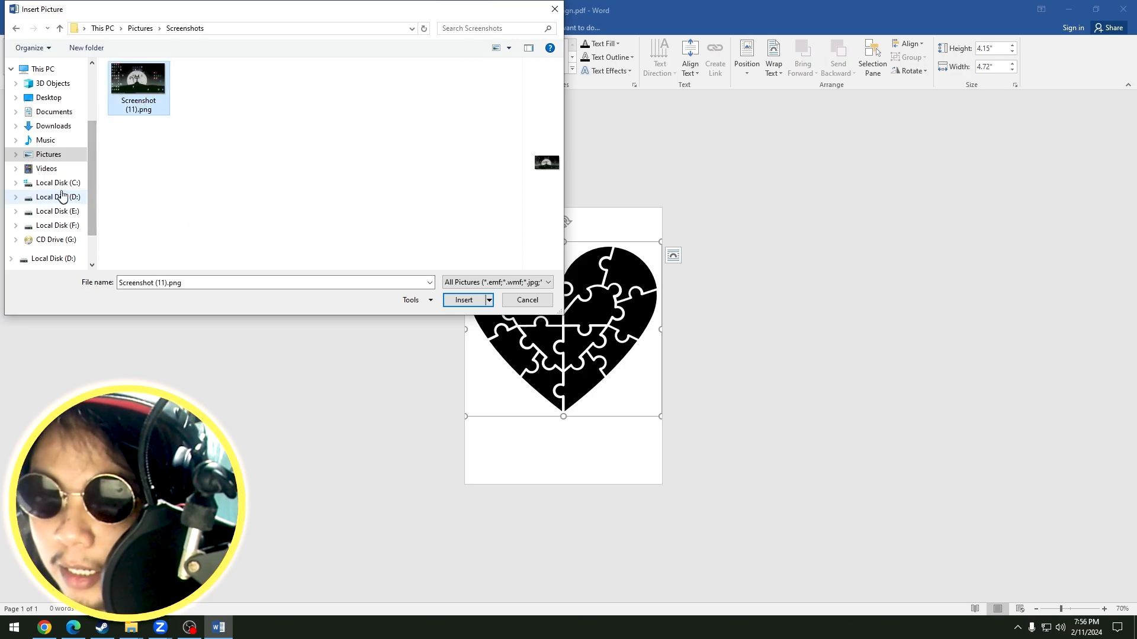
click(47, 169)
click(45, 141)
click(48, 155)
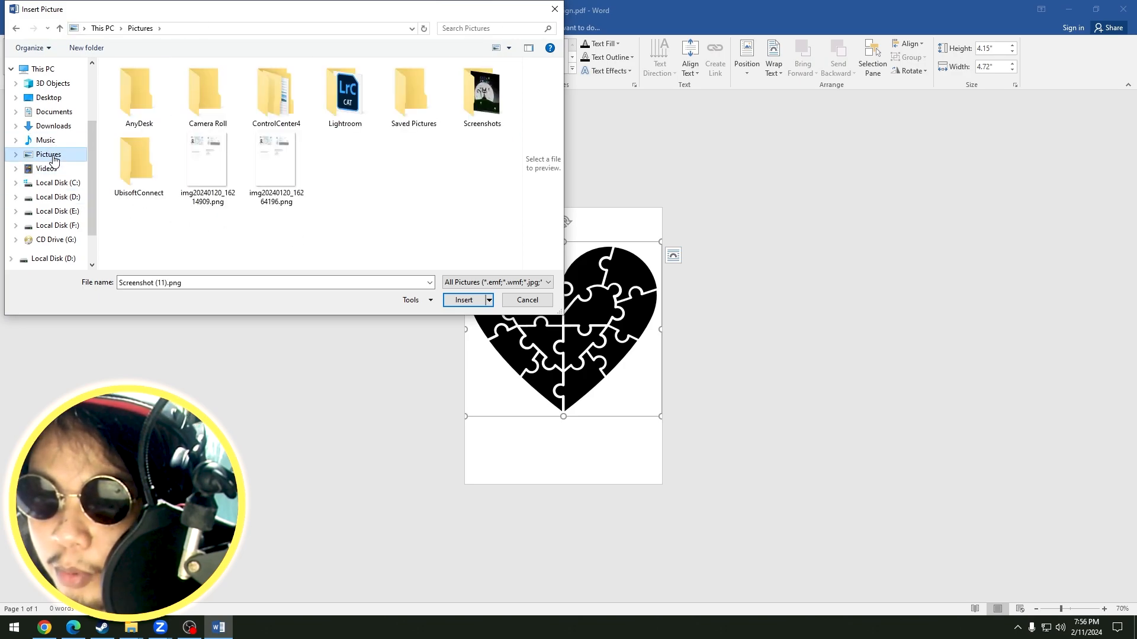
Fill the puzzle heart with a portrait photo from the "luts for editing" folder on Local Disk (E:) and deselect the heart.
click(71, 212)
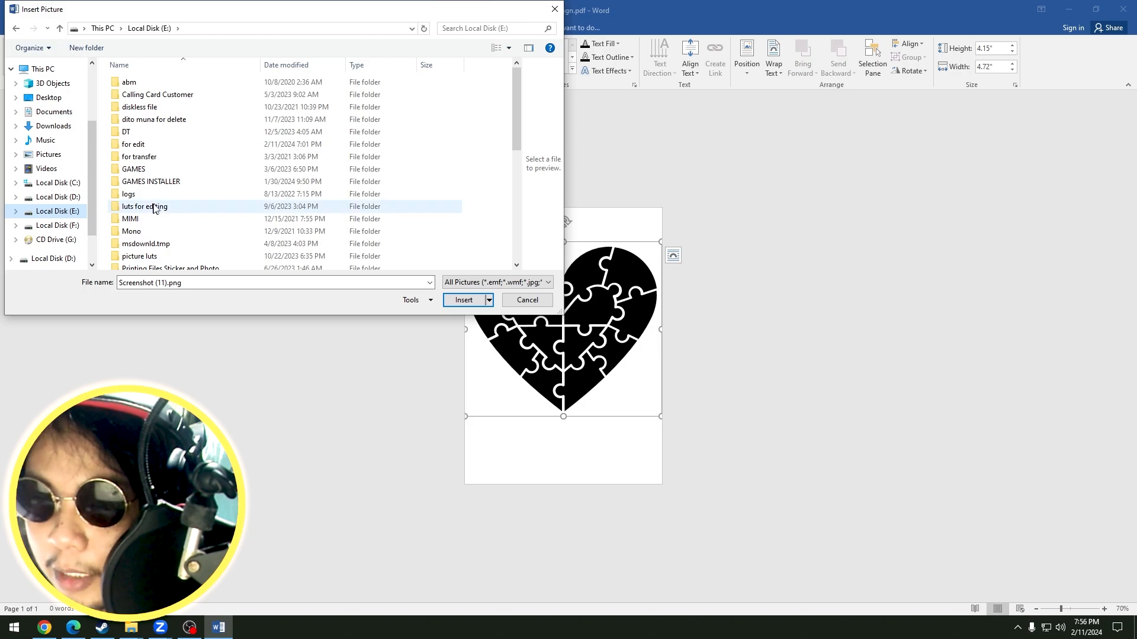
double_click(157, 208)
double_click(407, 113)
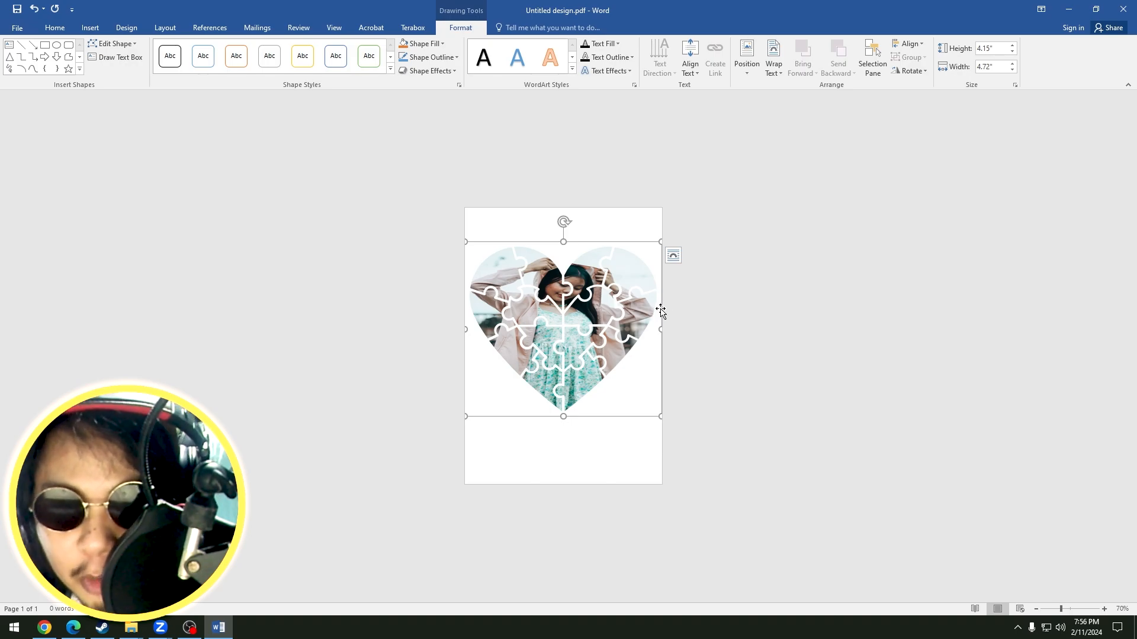
click(714, 342)
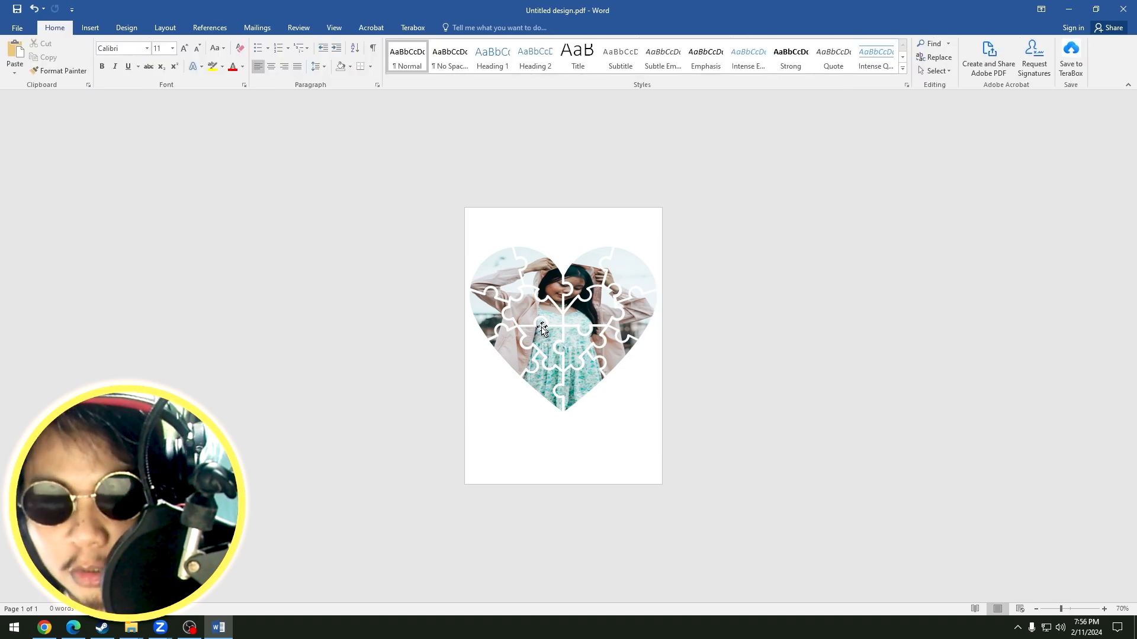
Save the photo-filled heart document to the Desktop in PDF format as Untitled design.pdf.
click(15, 30)
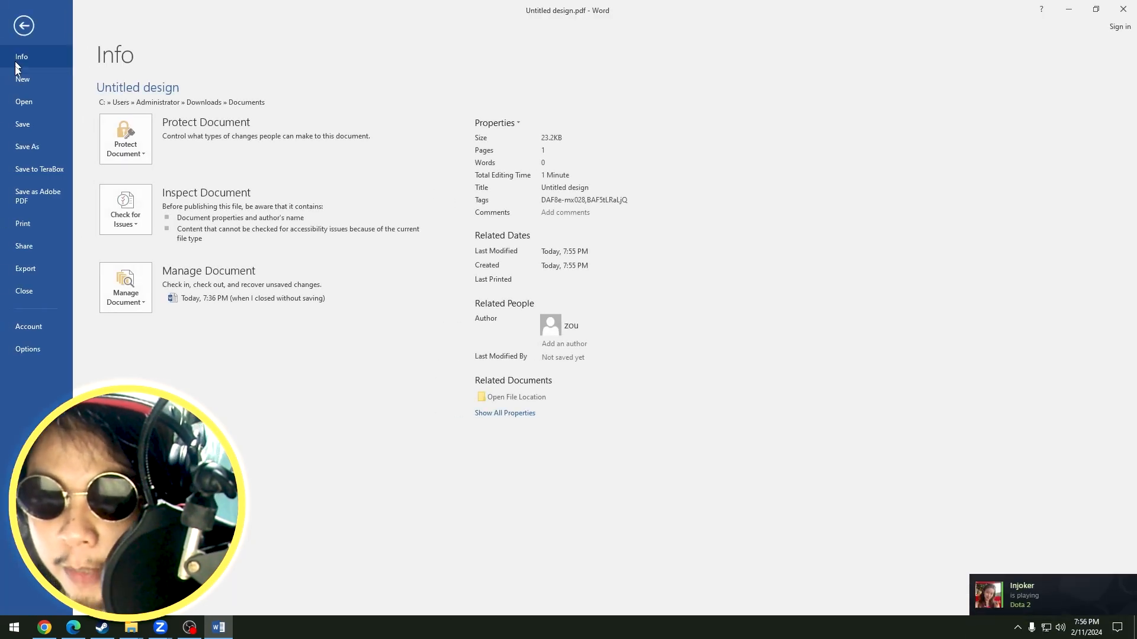
click(30, 150)
click(326, 120)
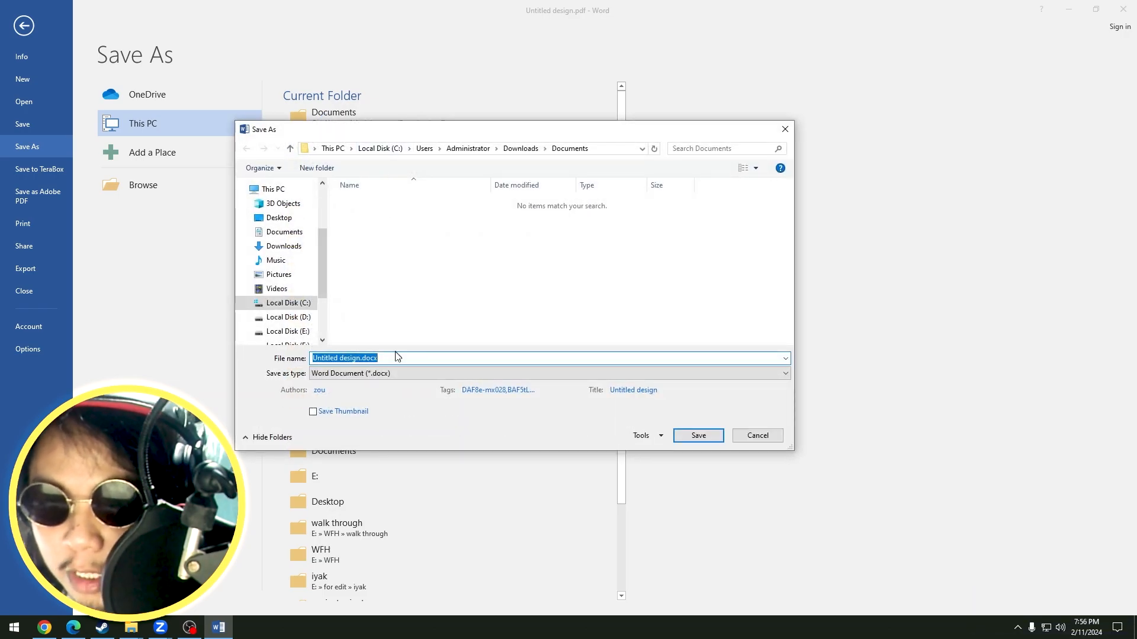
click(289, 221)
click(356, 358)
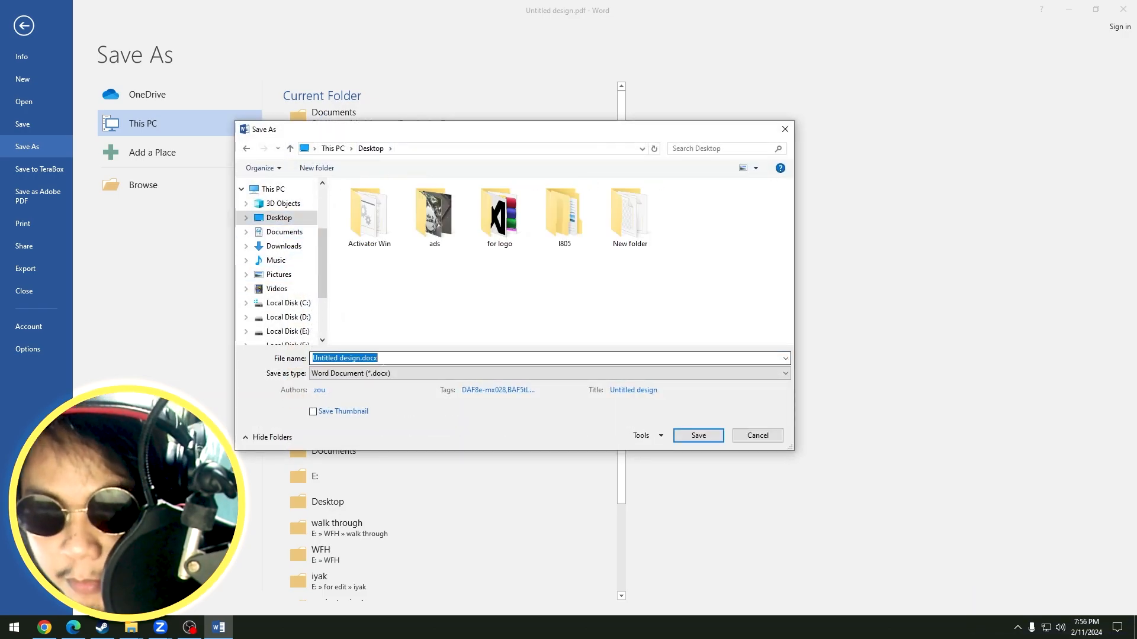
click(352, 374)
click(346, 438)
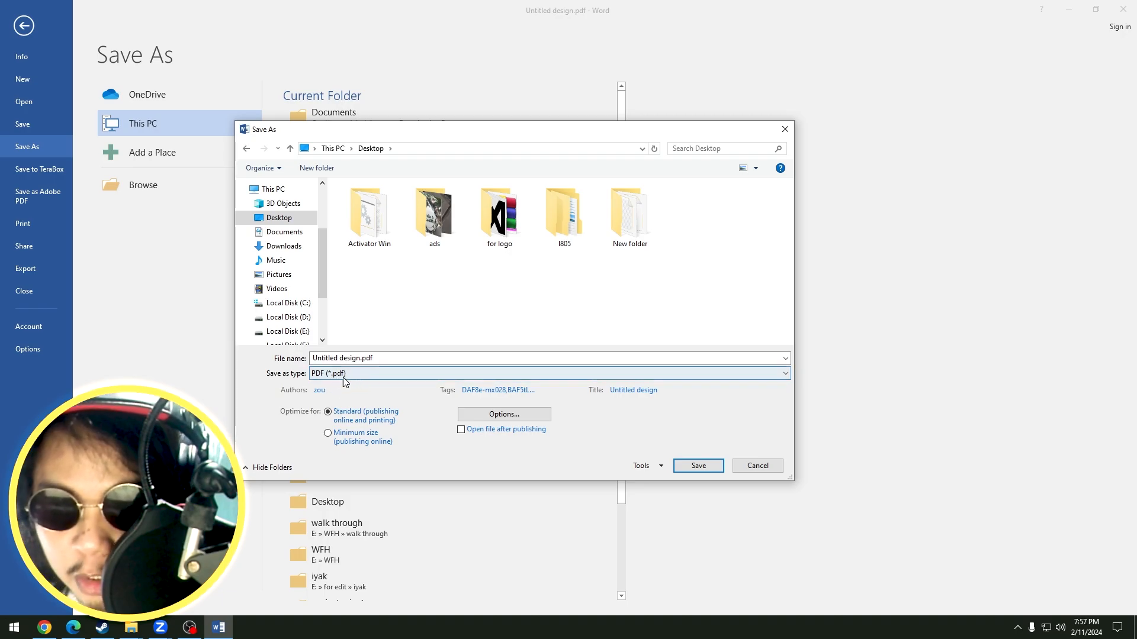
click(698, 466)
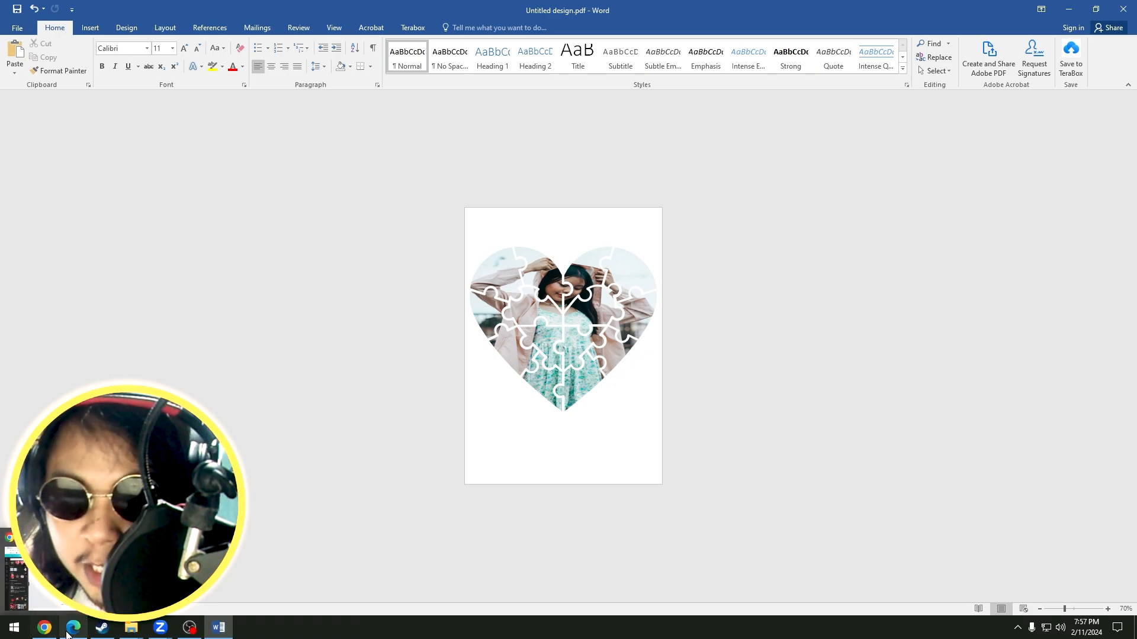
Switch to the Canva flyer in Chrome and import the saved Untitled design.pdf into the uploads.
click(45, 628)
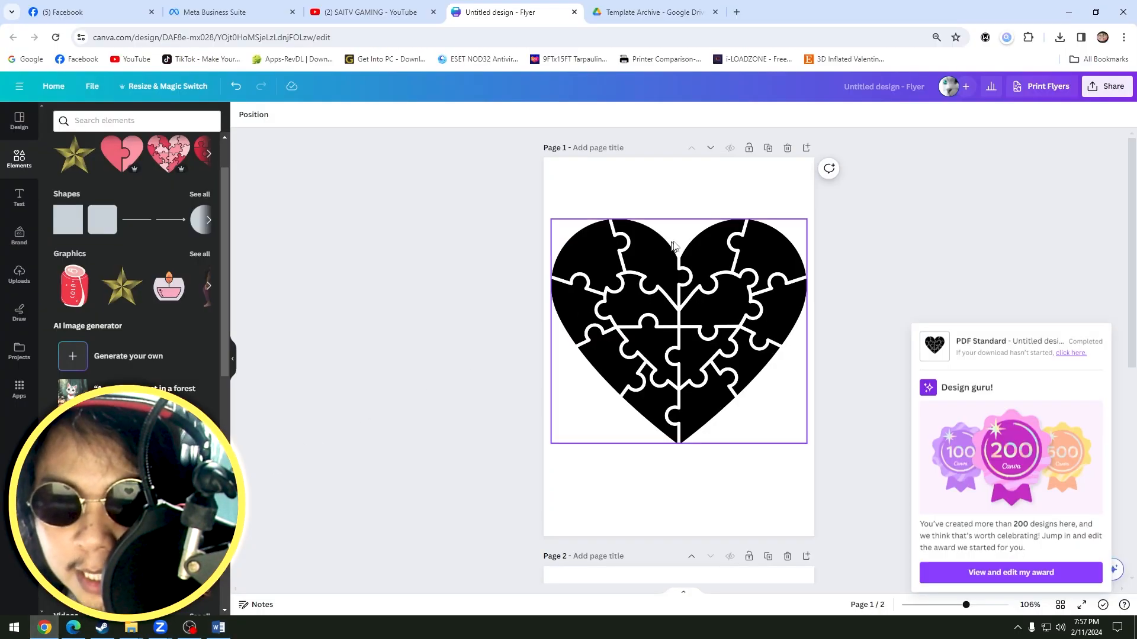
click(888, 230)
scroll(803, 301, down, 2)
scroll(787, 303, down, 3)
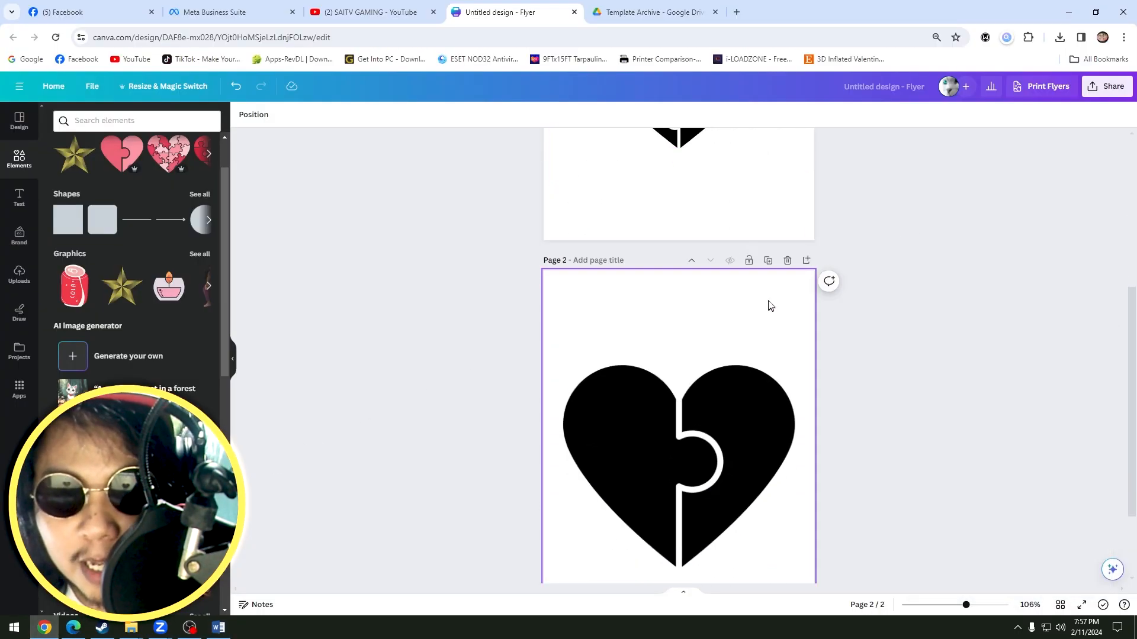
scroll(773, 304, up, 5)
click(18, 276)
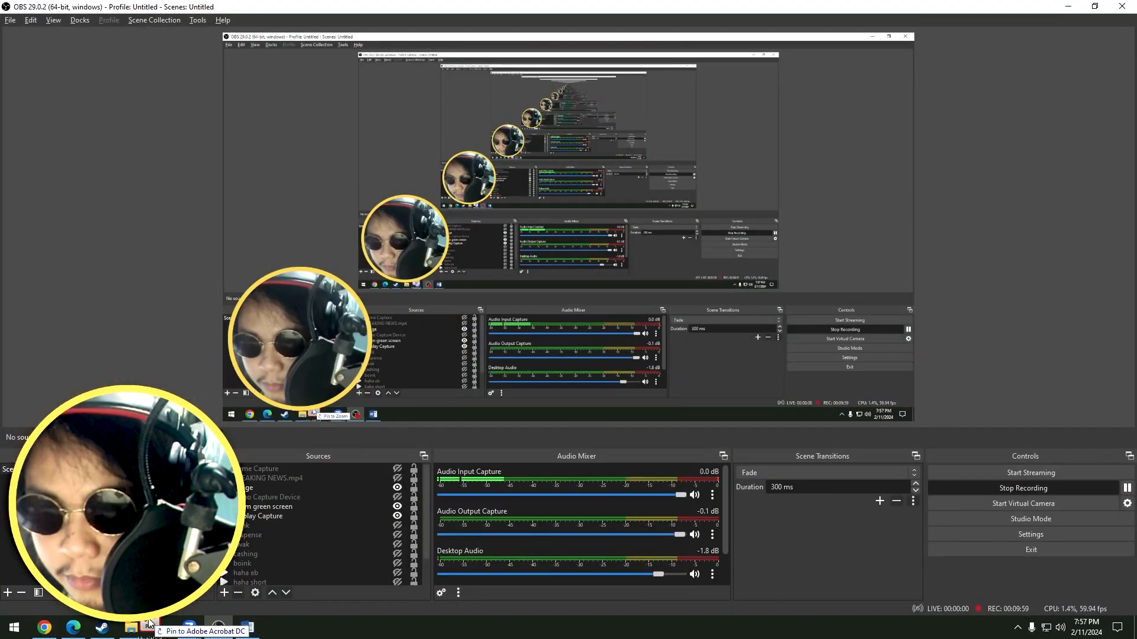
drag(149, 623, 73, 290)
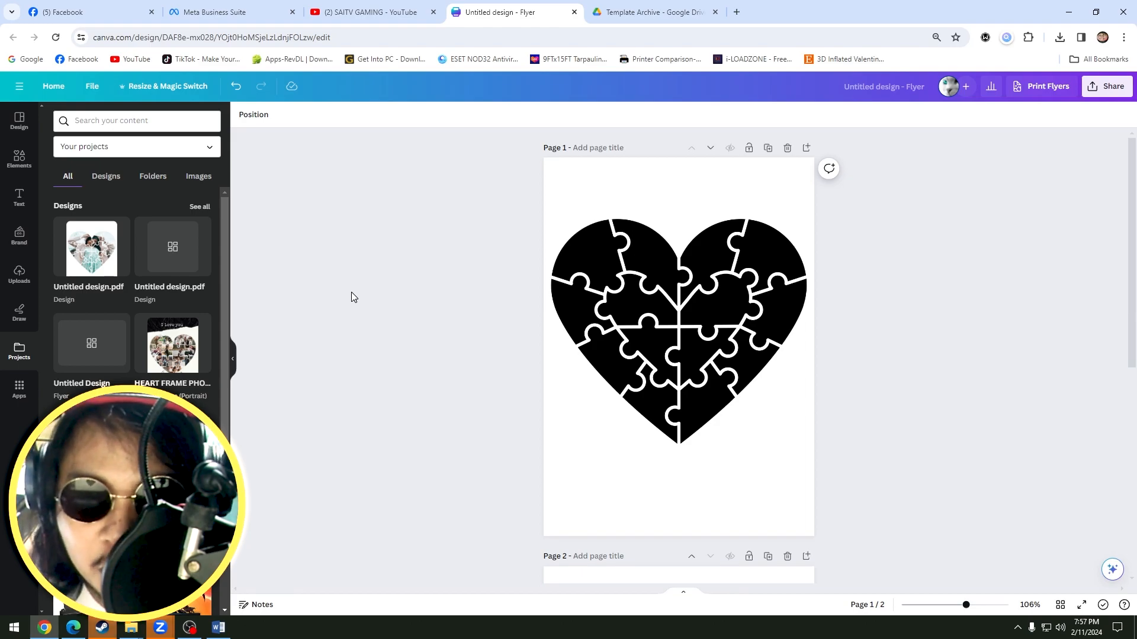
Delete the black puzzle heart from page 1 and insert the imported Untitled design.pdf photo heart there.
click(682, 287)
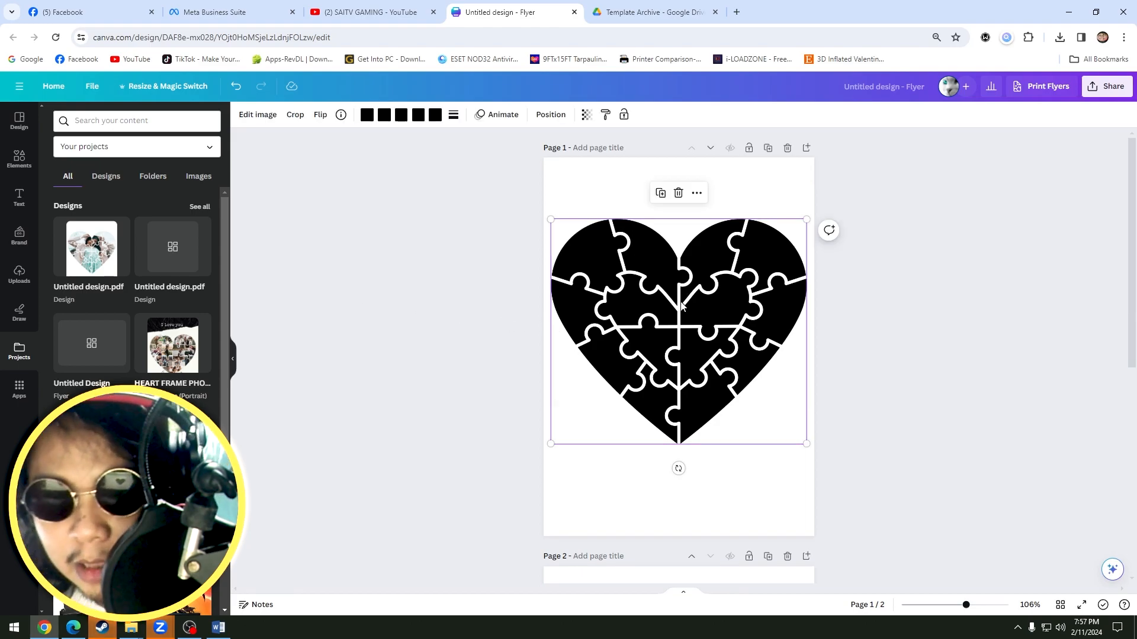
key(Delete)
click(570, 331)
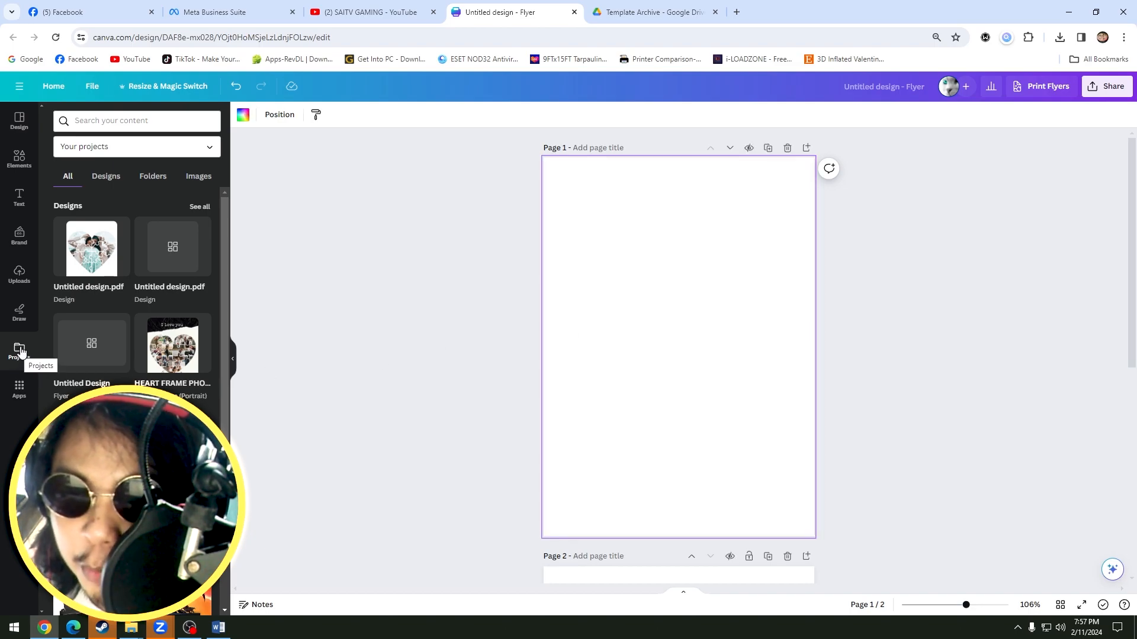
click(90, 258)
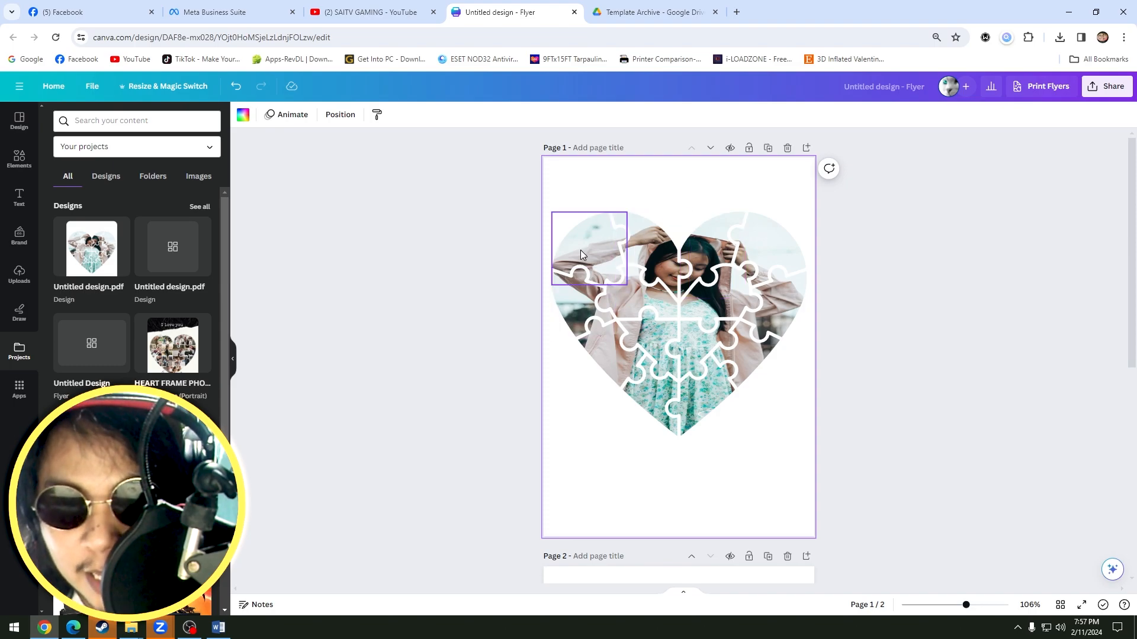
Try moving the photo heart's individual puzzle pieces apart on page 1 and undo the moves.
click(567, 302)
drag(567, 302, 712, 206)
drag(648, 244, 660, 223)
drag(584, 244, 560, 230)
drag(644, 295, 634, 279)
drag(653, 349, 632, 350)
drag(703, 349, 712, 360)
click(930, 333)
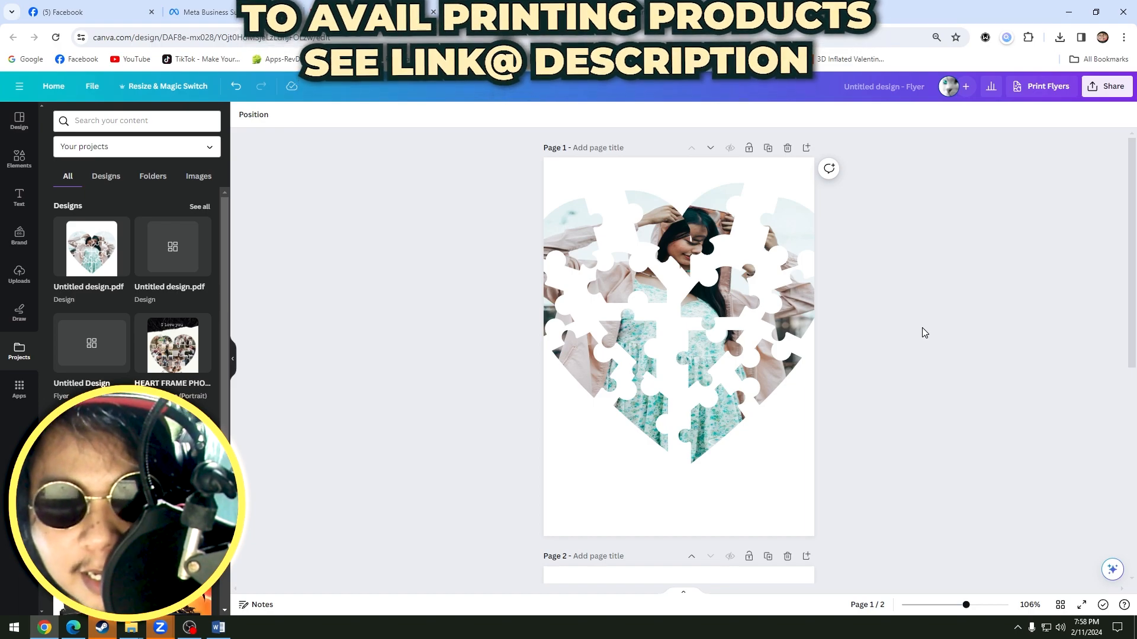
key(ctrl+z)
key(ctrl+z)
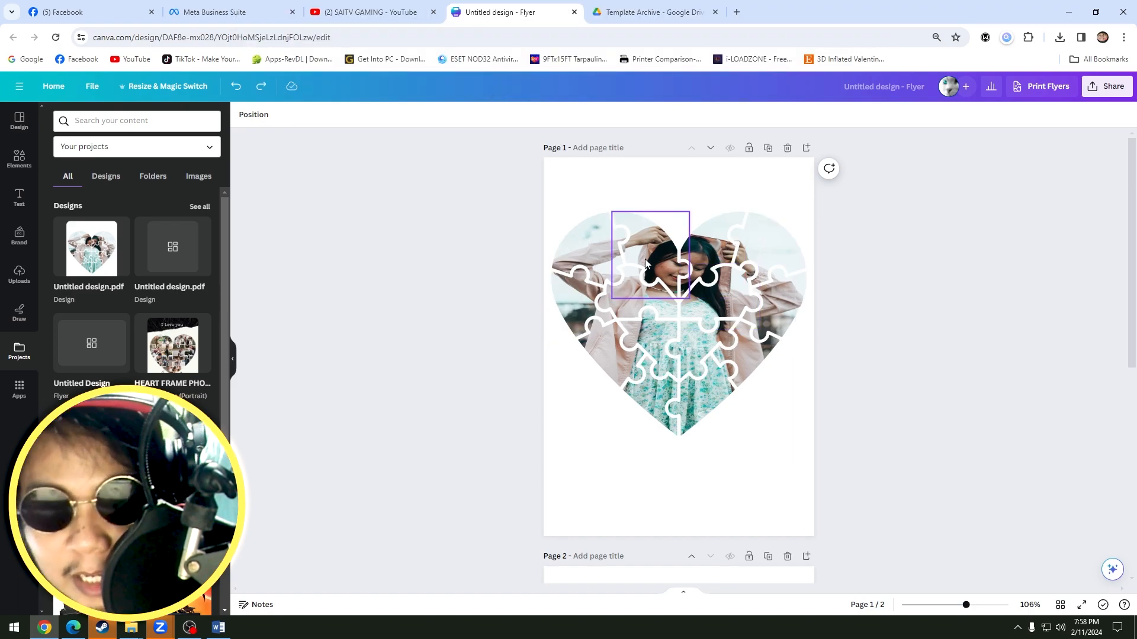
Remove the portrait photo from the four puzzle pieces along the heart's upper edge, leaving empty frames.
click(645, 264)
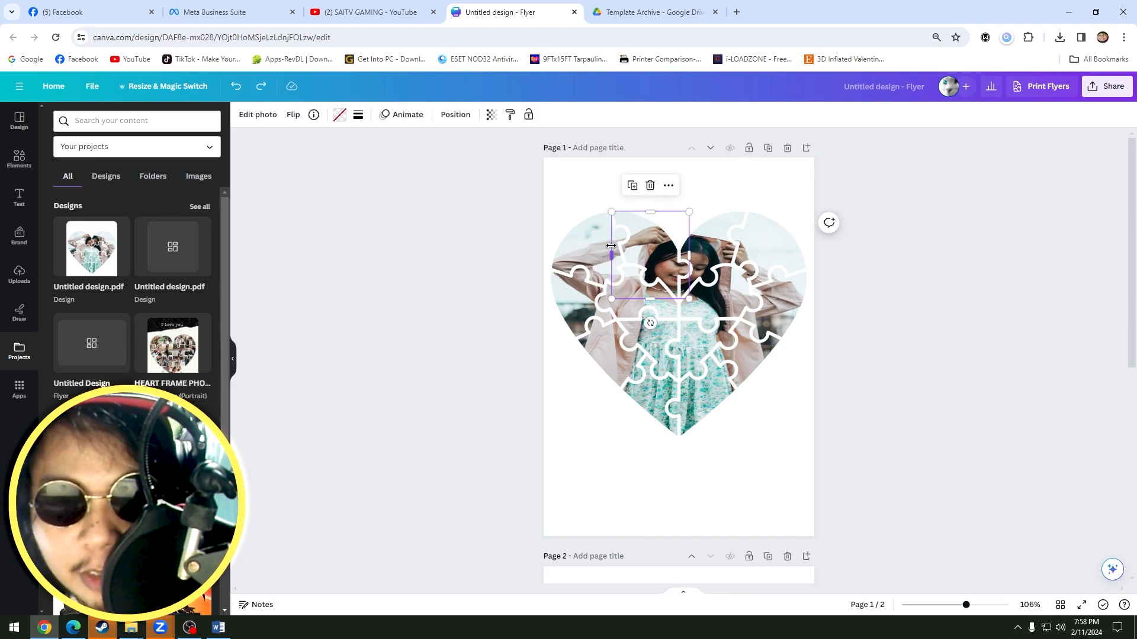
click(578, 253)
click(655, 246)
click(728, 246)
click(590, 243)
key(Delete)
click(650, 247)
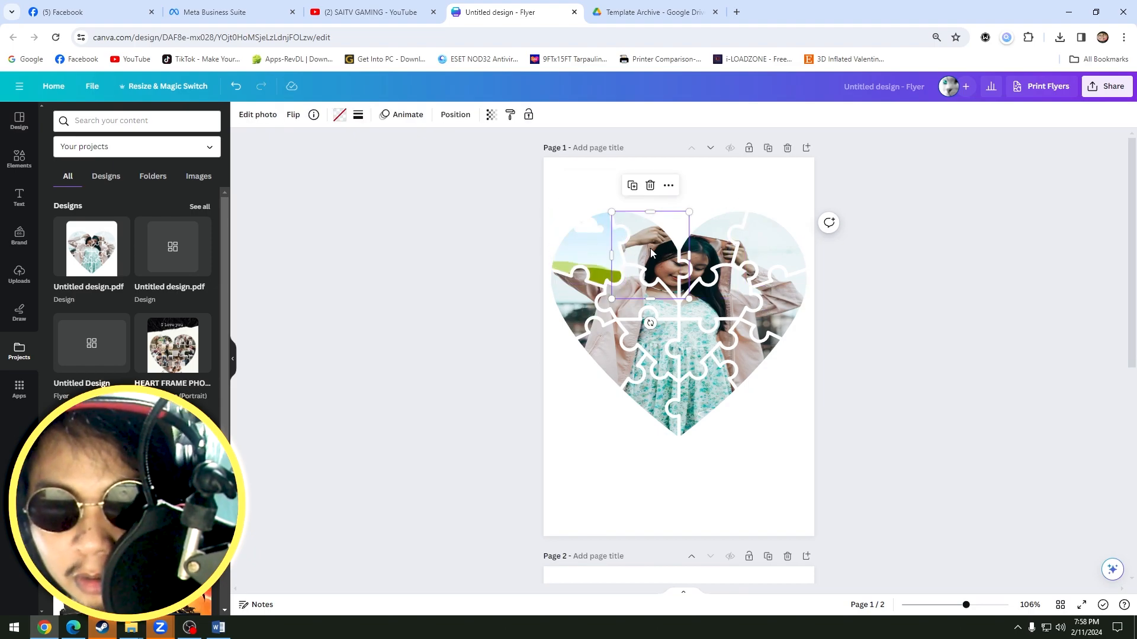
key(Delete)
click(717, 245)
key(Delete)
click(768, 247)
key(Delete)
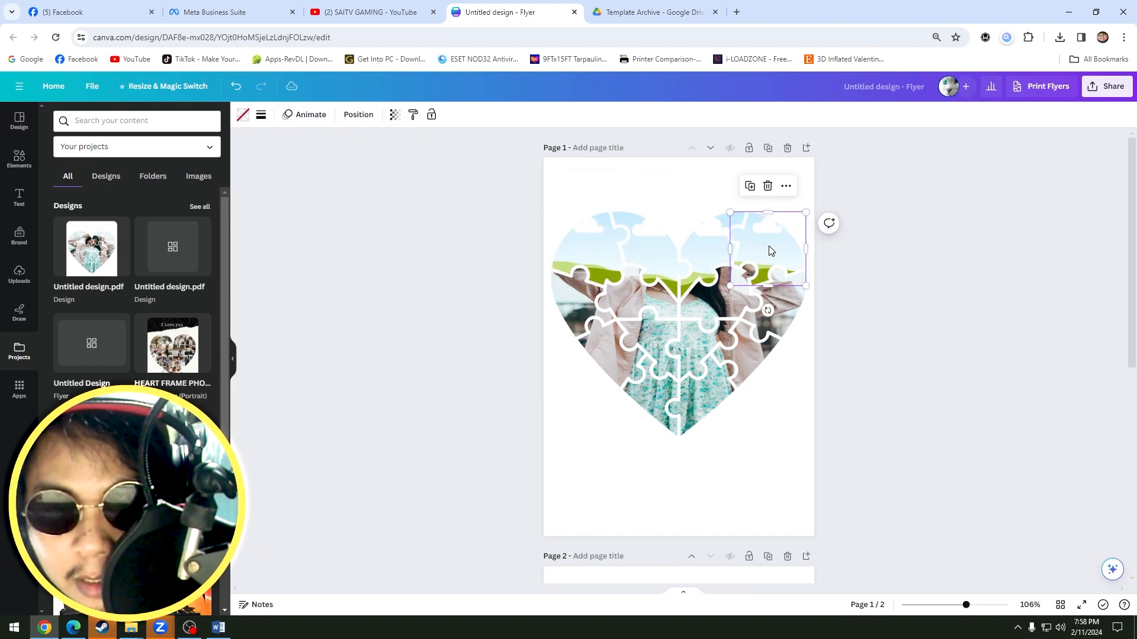
Remove the photo from the remaining middle and lower puzzle pieces of the heart and deselect it.
click(574, 307)
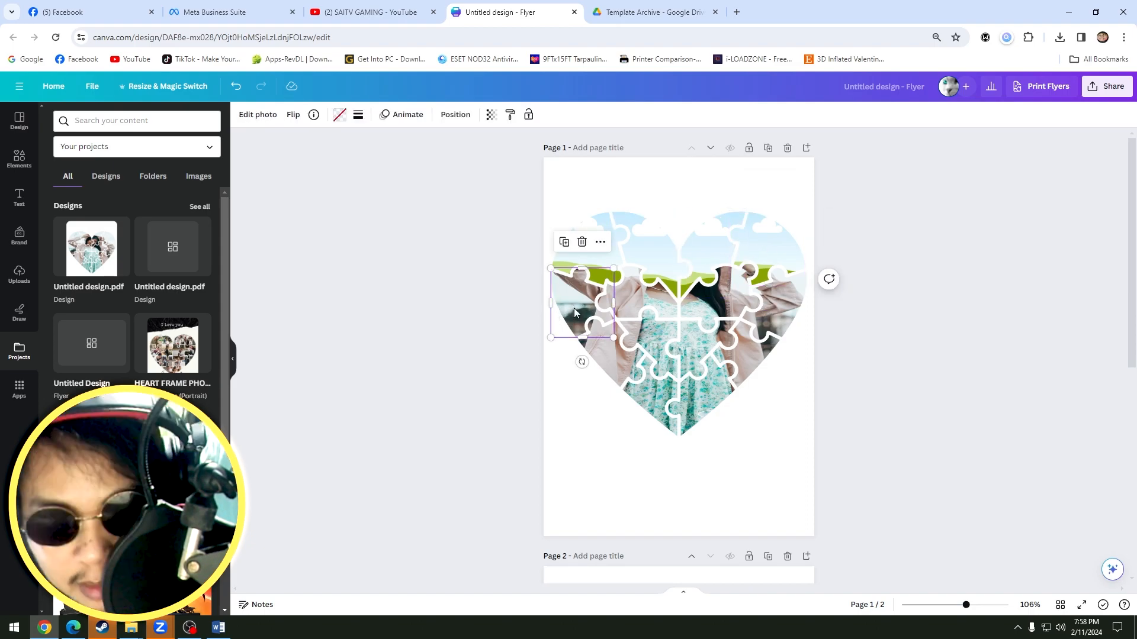
key(Delete)
click(642, 301)
key(Delete)
click(609, 352)
key(Delete)
click(650, 347)
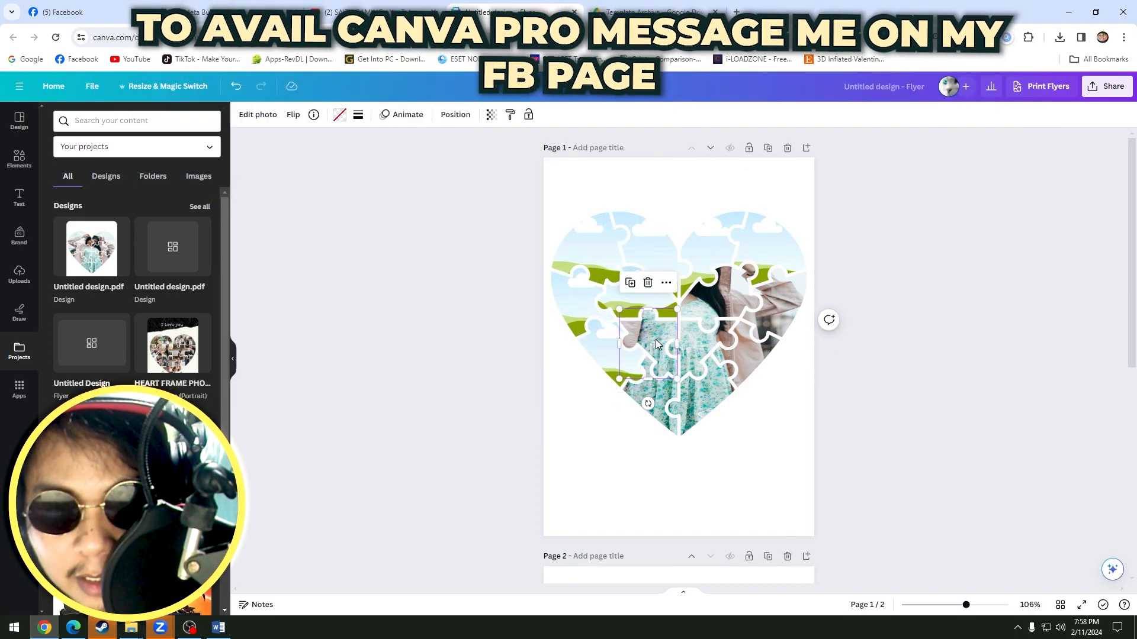
key(Delete)
click(656, 399)
key(Delete)
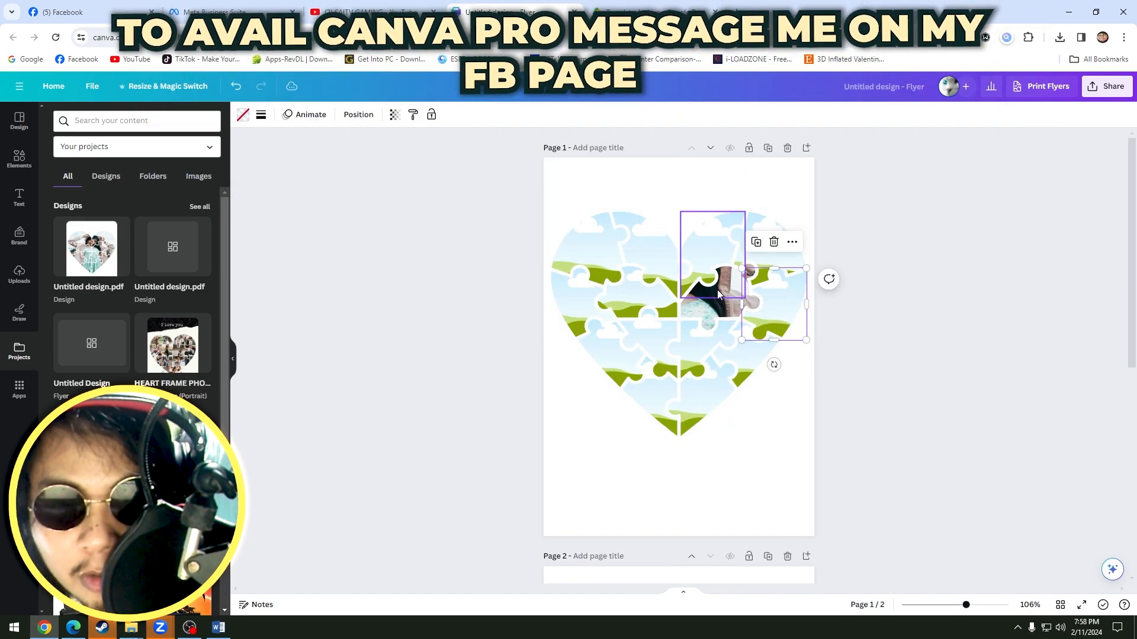
click(720, 300)
key(Delete)
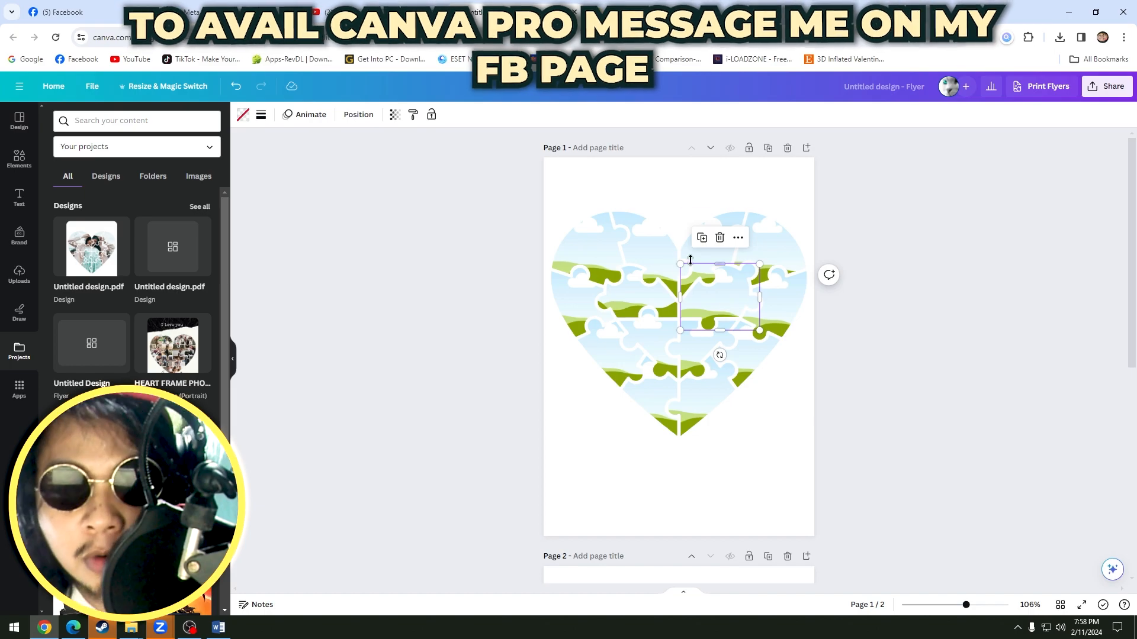
click(794, 431)
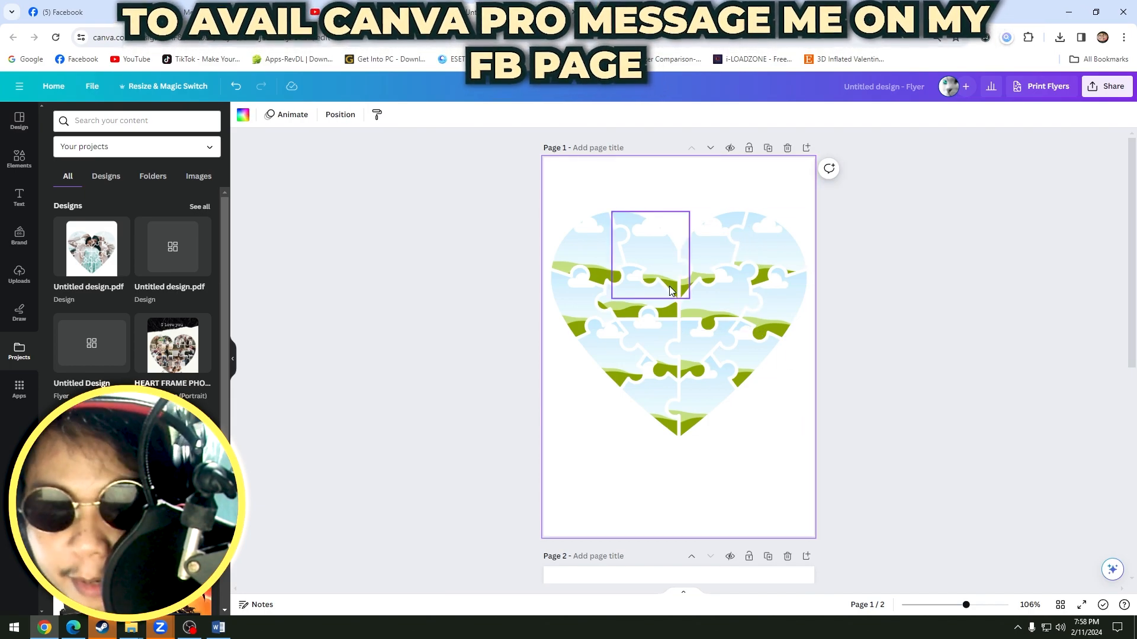
Fill the two central pieces below the heart's middle with the uploaded couple photo and the two bottom pieces with the smiling portrait.
click(19, 274)
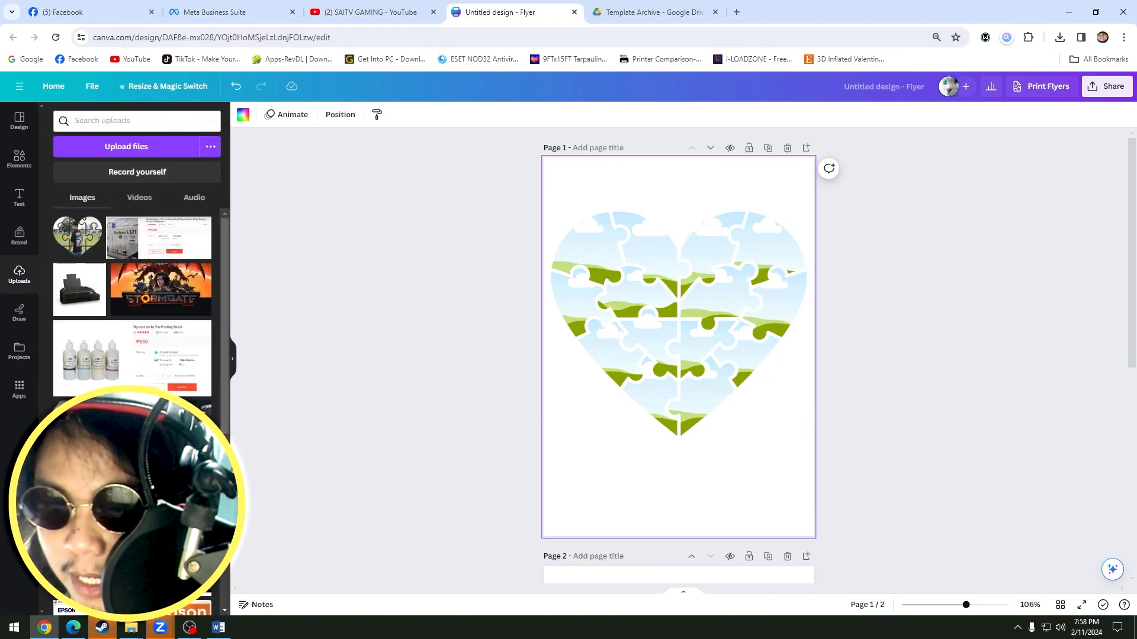
drag(142, 431, 644, 335)
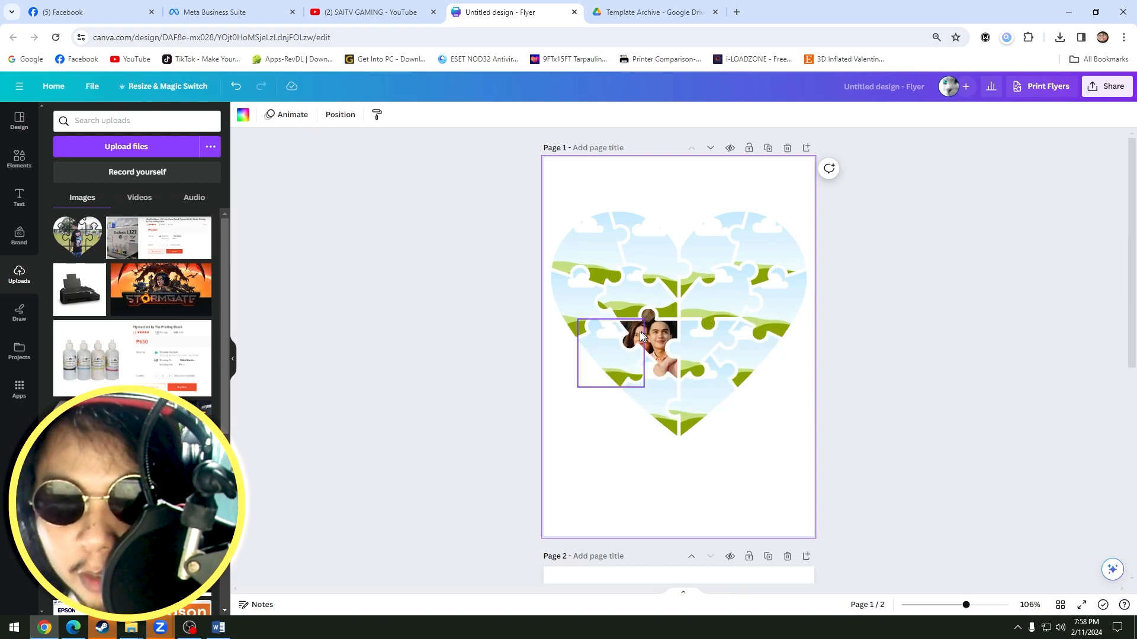
drag(142, 431, 719, 358)
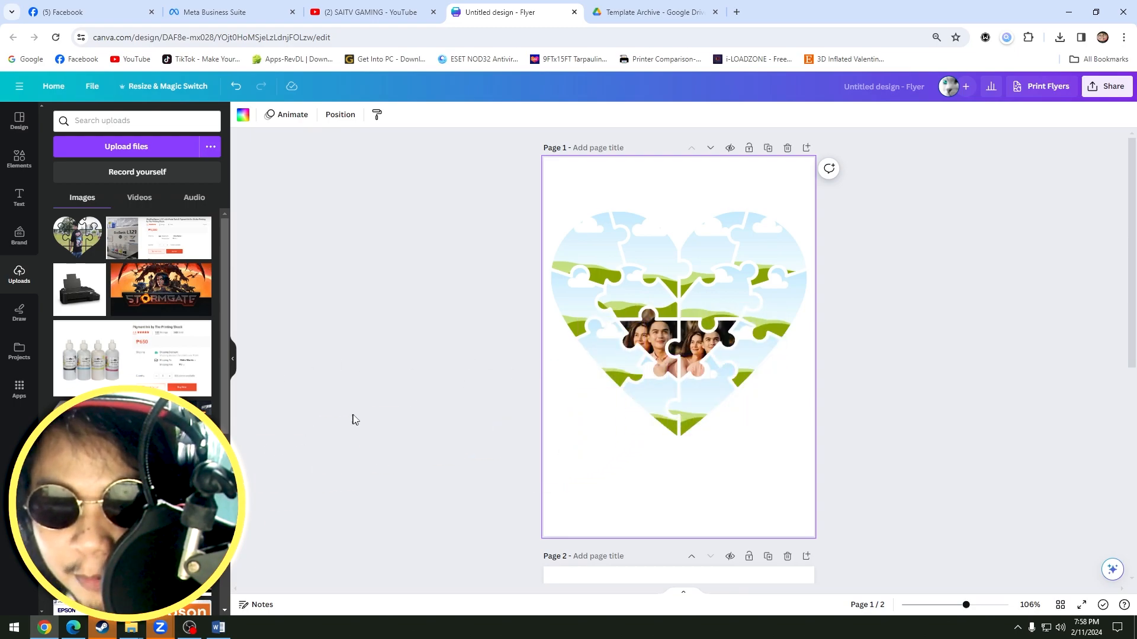
drag(142, 431, 716, 388)
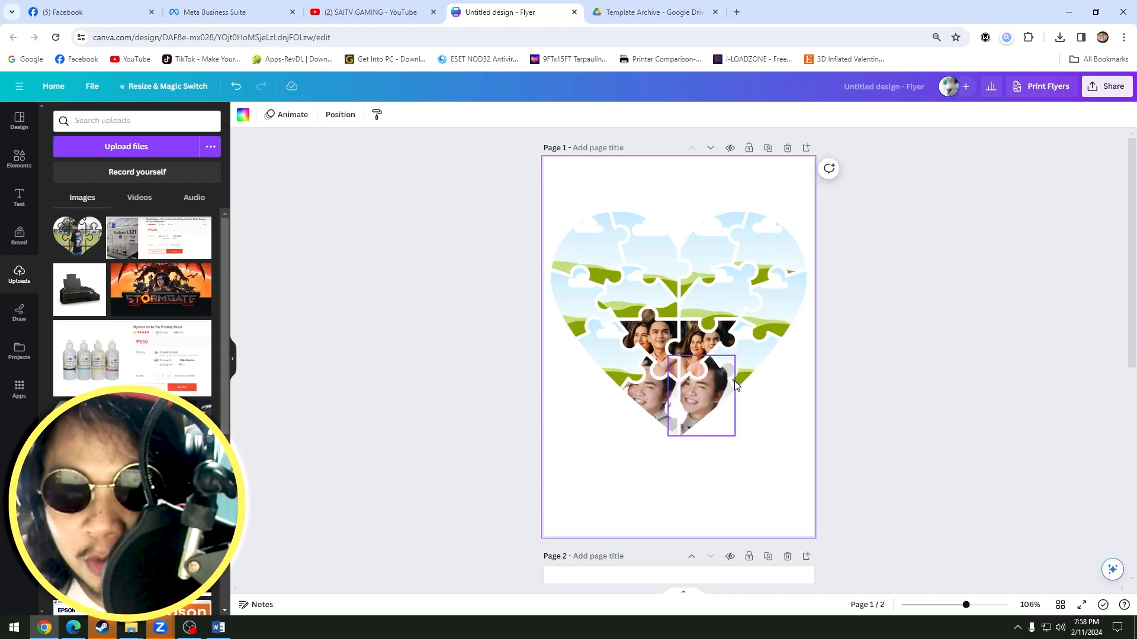
Reposition the portrait photo's crop inside the two bottom puzzle pieces and deselect them.
double_click(649, 396)
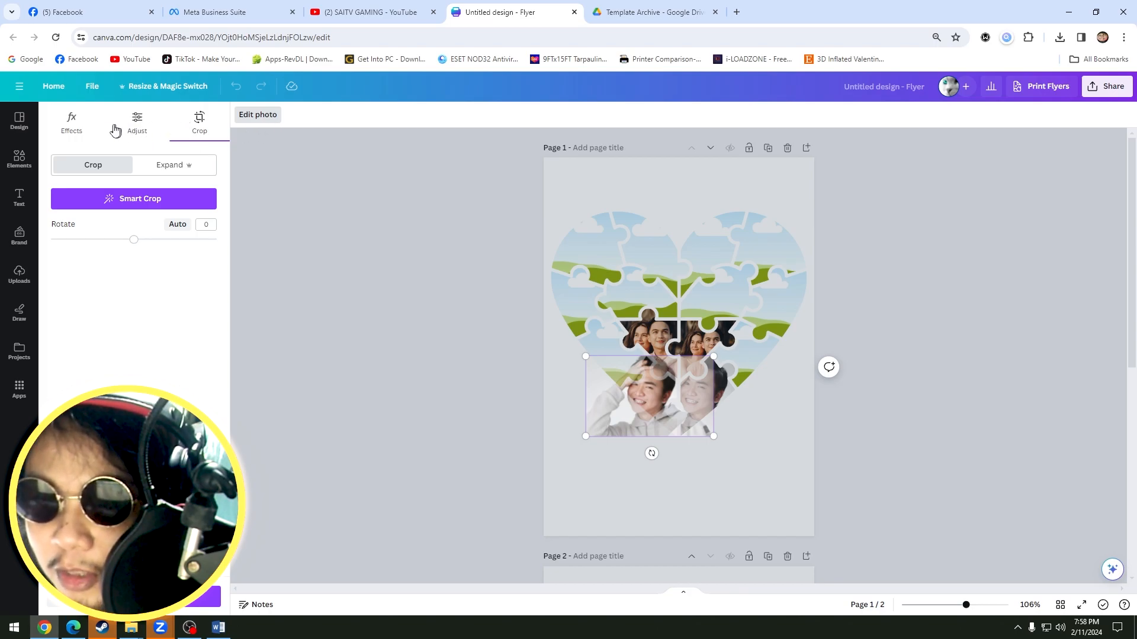
click(539, 247)
double_click(637, 406)
drag(637, 405, 711, 406)
click(792, 423)
double_click(708, 406)
click(784, 443)
click(470, 288)
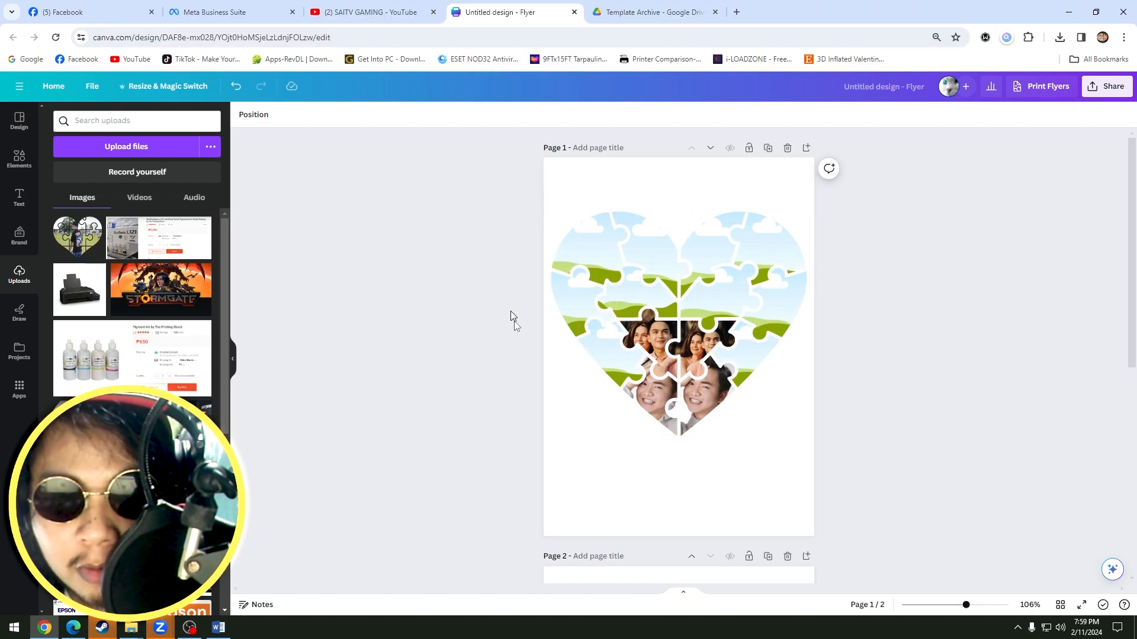
Switch to Word and review the shape fill options for the photo-filled puzzle heart.
mouse_move(221, 626)
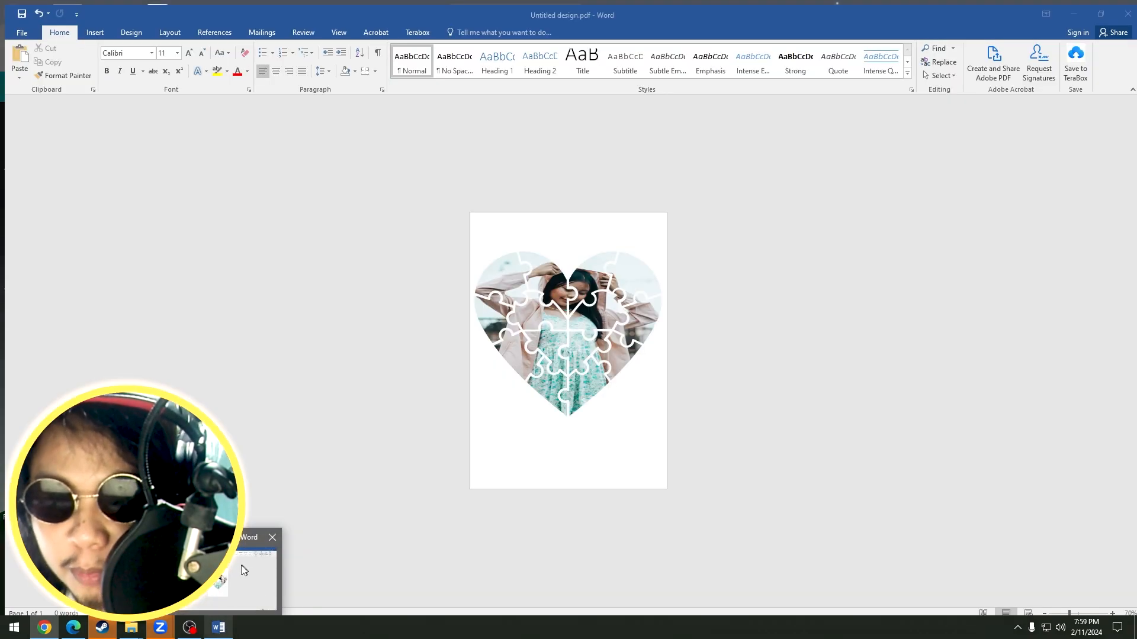
click(243, 570)
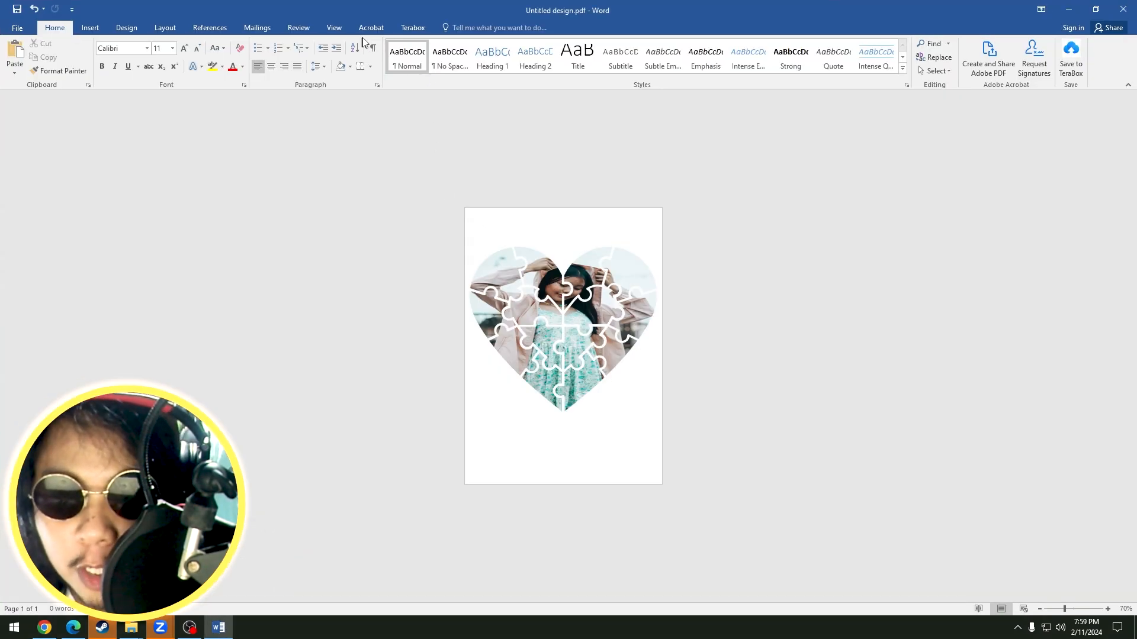
scroll(368, 26, down, 9)
click(623, 273)
click(465, 29)
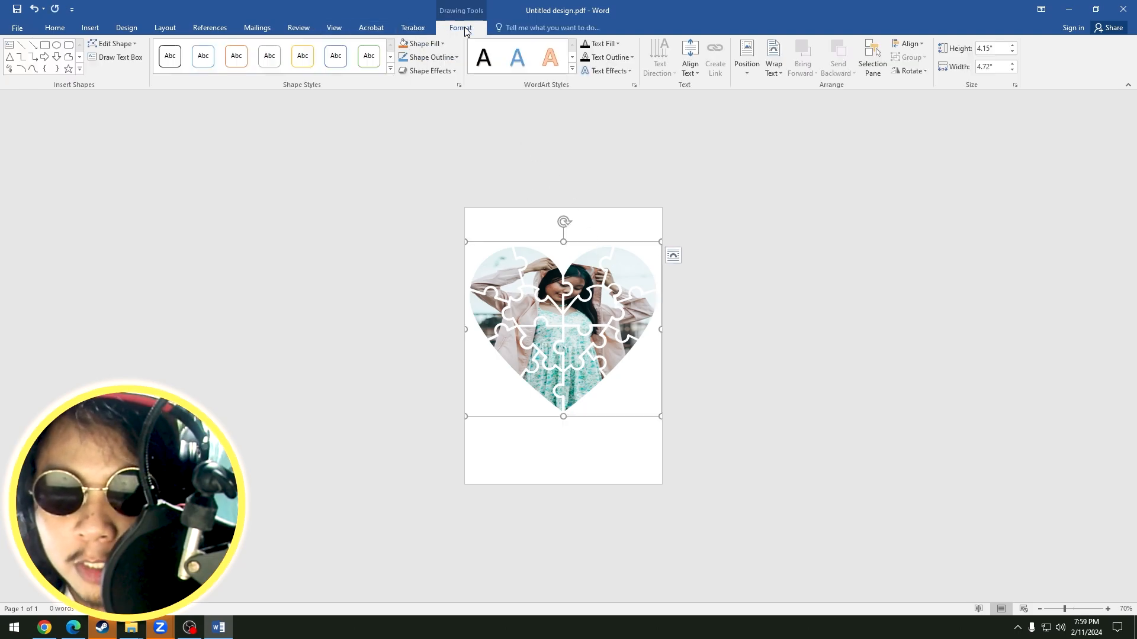
click(435, 45)
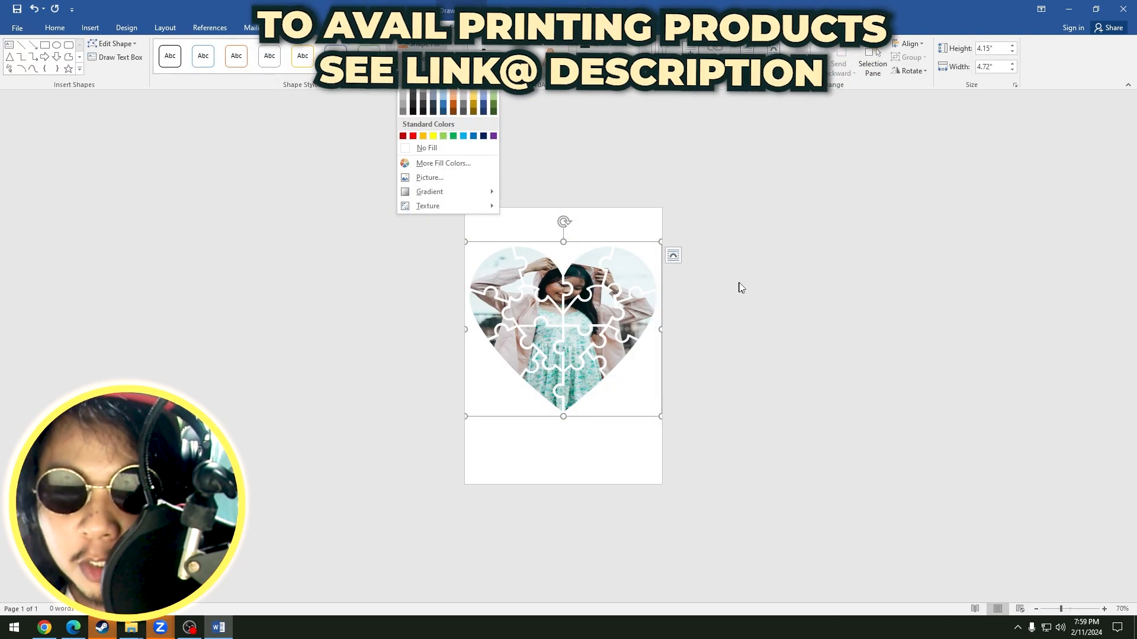
click(738, 287)
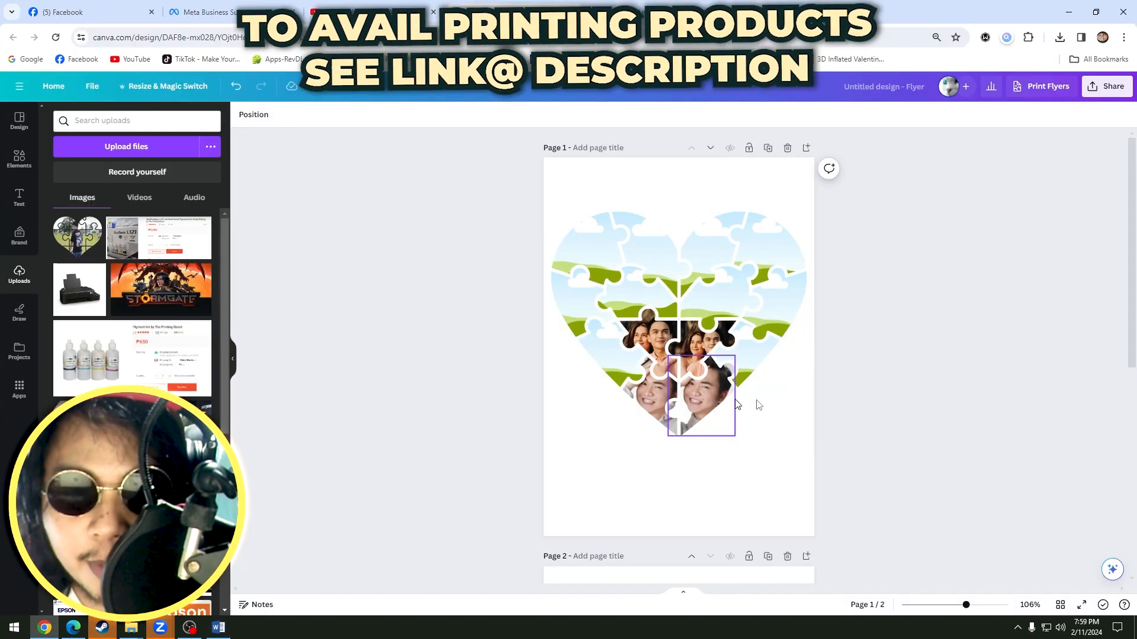
Switch back to Canva, prepare a blank page 2 and insert the Untitled design.pdf photo heart on it.
click(914, 330)
scroll(655, 568, down, 5)
click(749, 428)
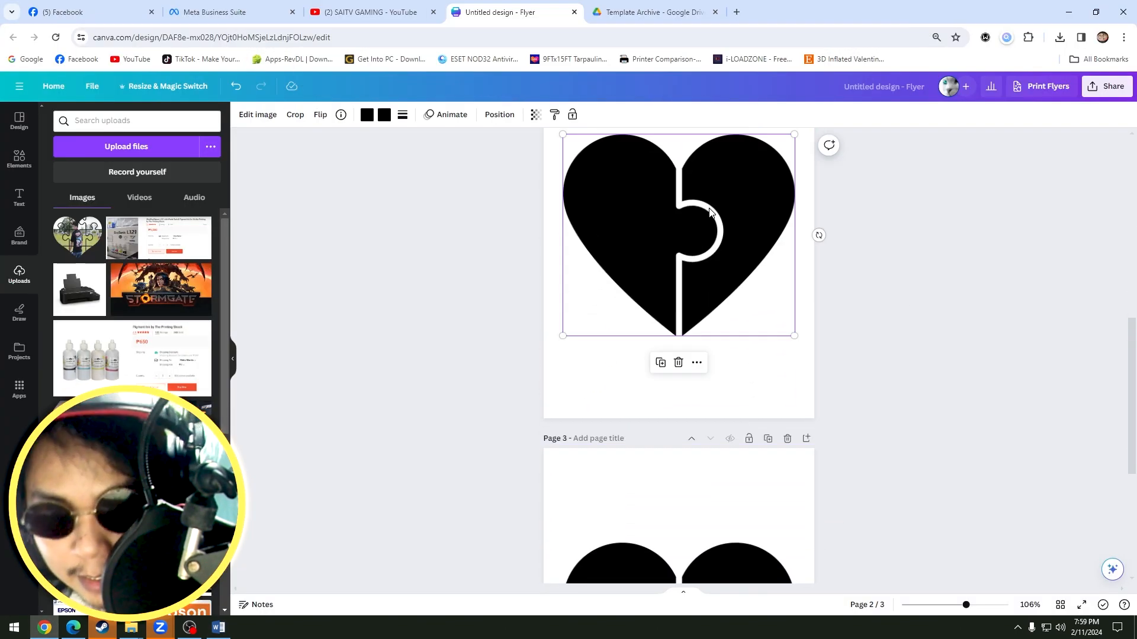
key(Delete)
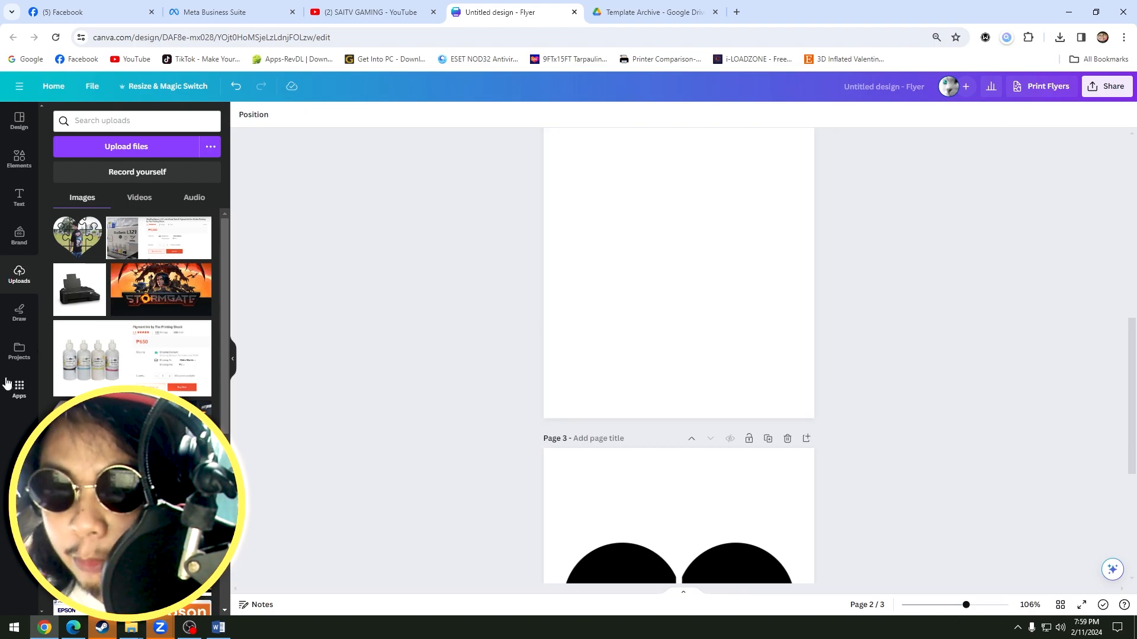
click(8, 353)
drag(92, 249, 678, 254)
Spread the photo heart's puzzle pieces apart on page 2 and deselect them.
drag(691, 335, 731, 275)
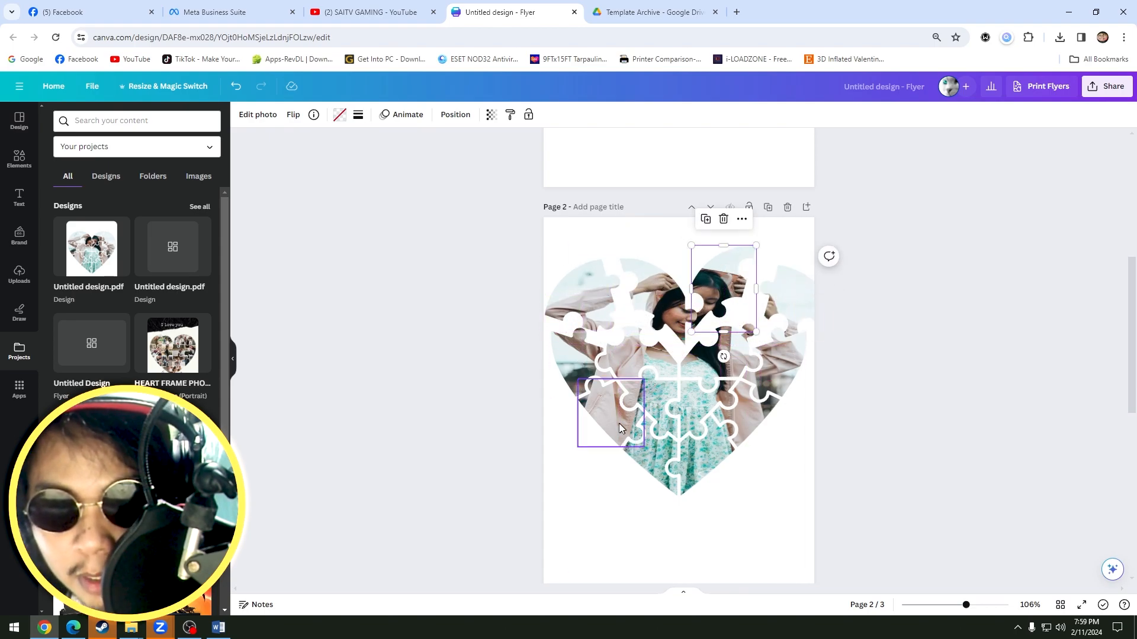
drag(621, 427, 563, 368)
drag(659, 400, 714, 401)
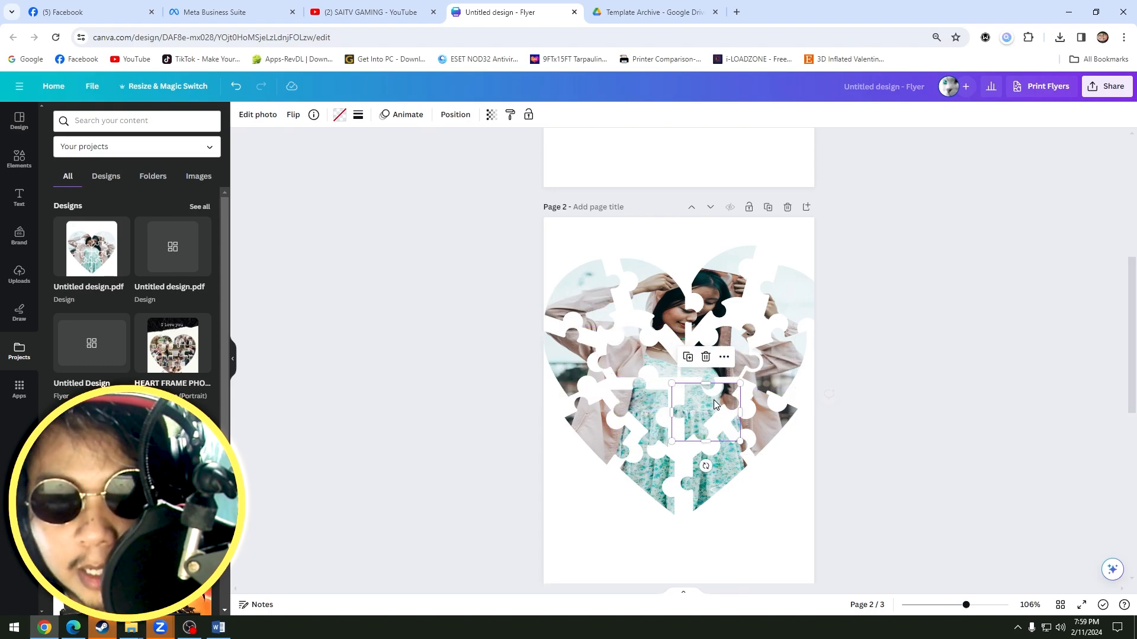
click(884, 346)
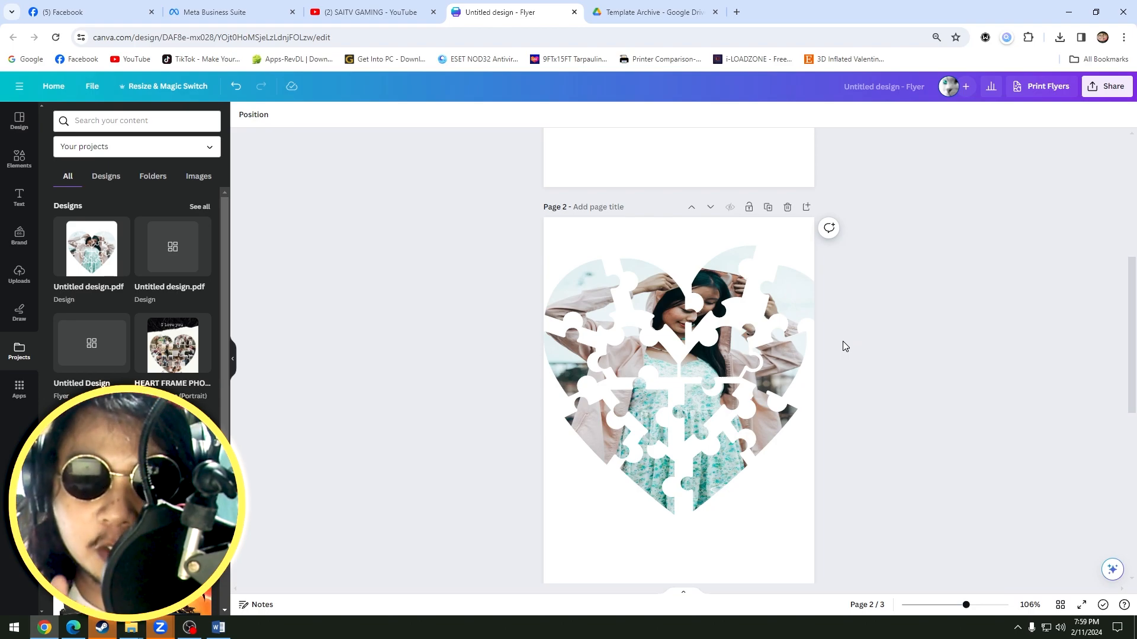
Add a blank page 4 at the end of the design.
scroll(844, 346, up, 6)
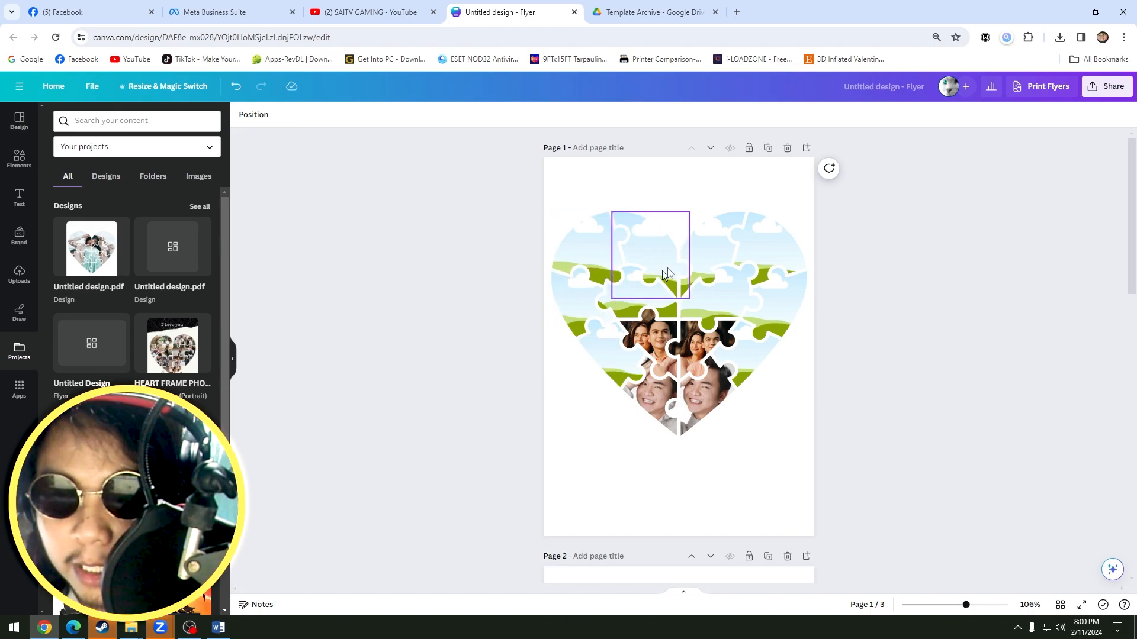
scroll(661, 279, down, 10)
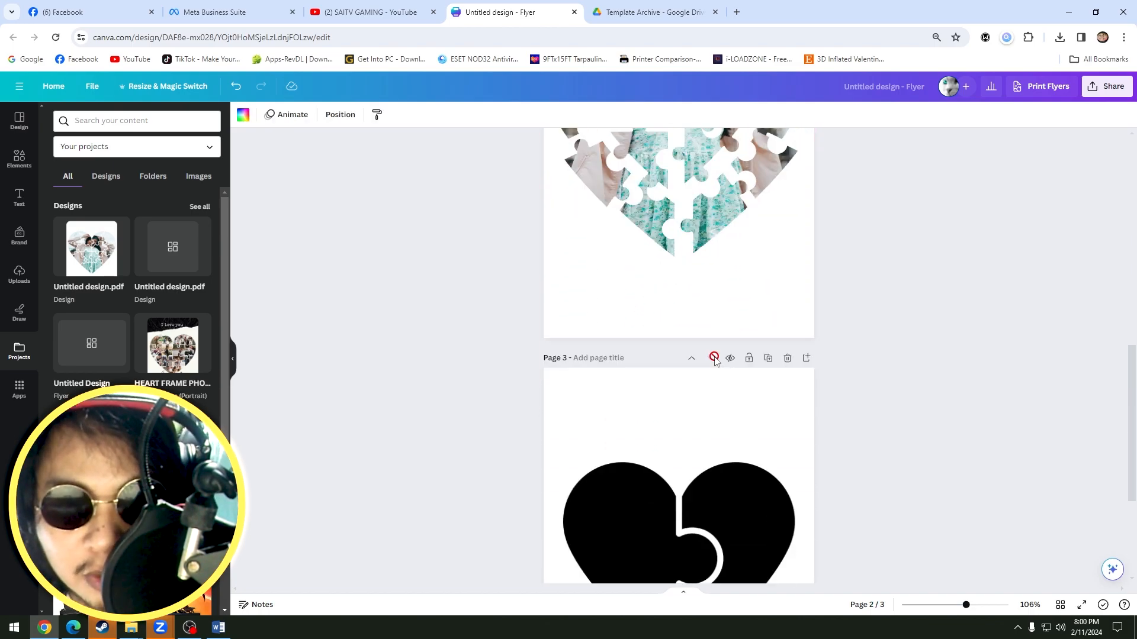
click(684, 560)
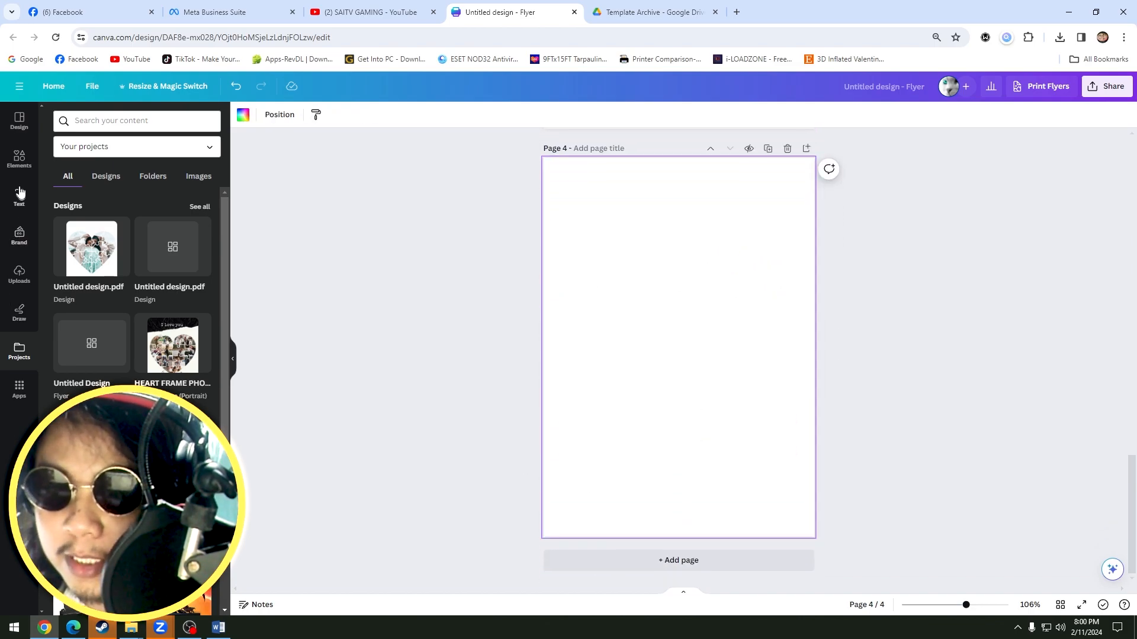
Search the elements for "qoutes" and insert the "LIFE is short MAKE IT happy" graphic on page 4.
click(19, 157)
click(118, 120)
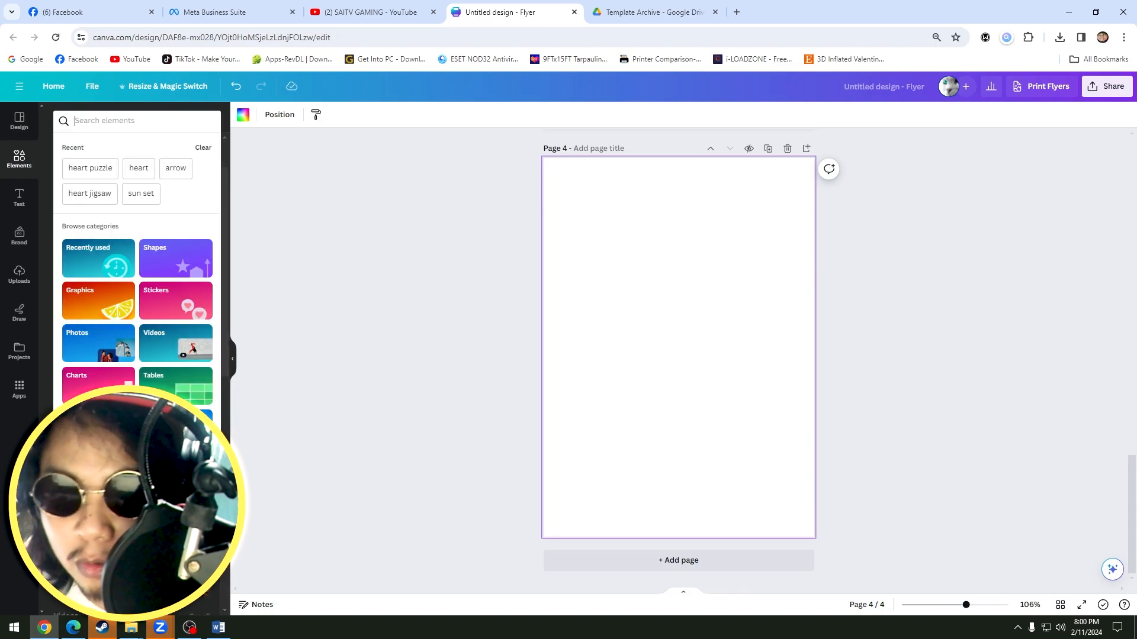
text(le)
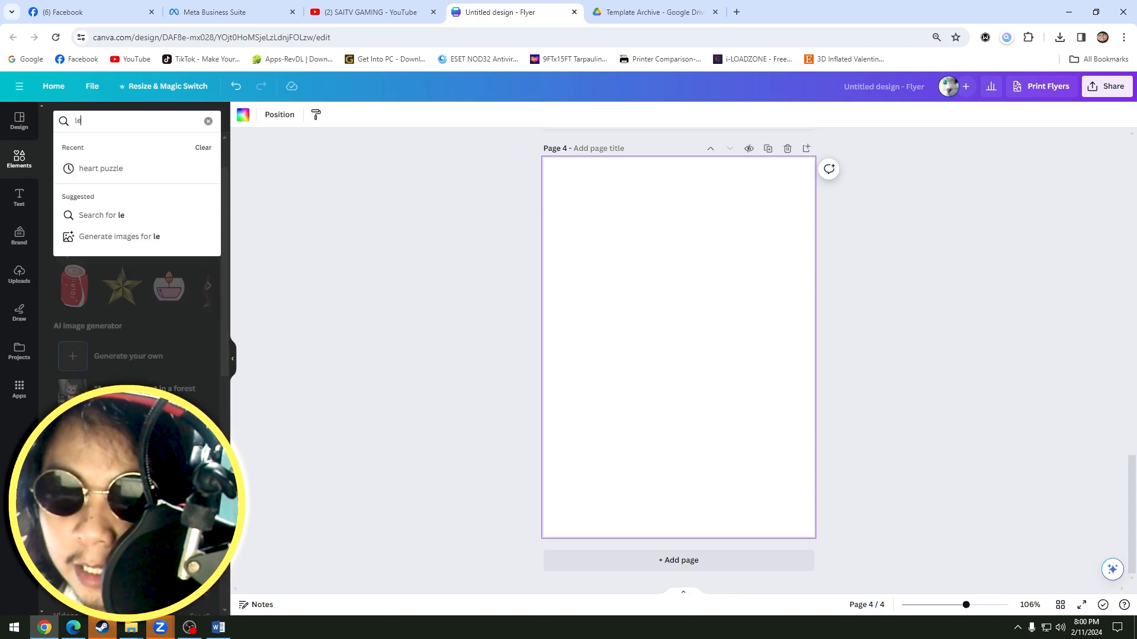
key(BackSpace)
key(BackSpace)
text(quote)
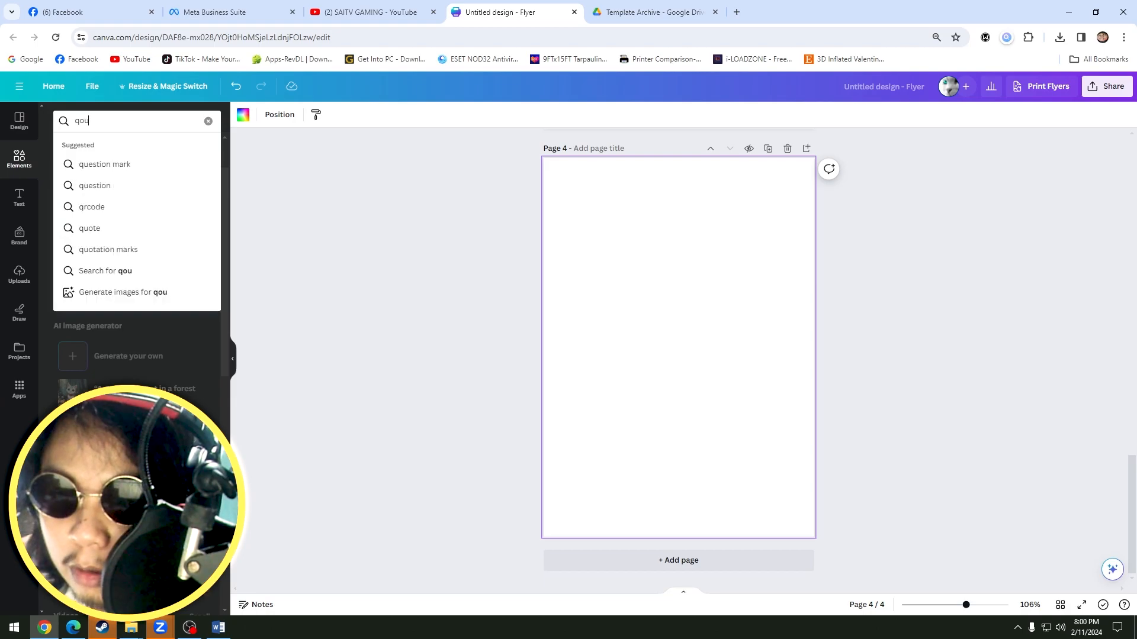
key(Return)
click(83, 224)
Recolor the quote graphic with the crimson red from the Brand Kit, then enlarge and shift it slightly on page 4.
click(367, 114)
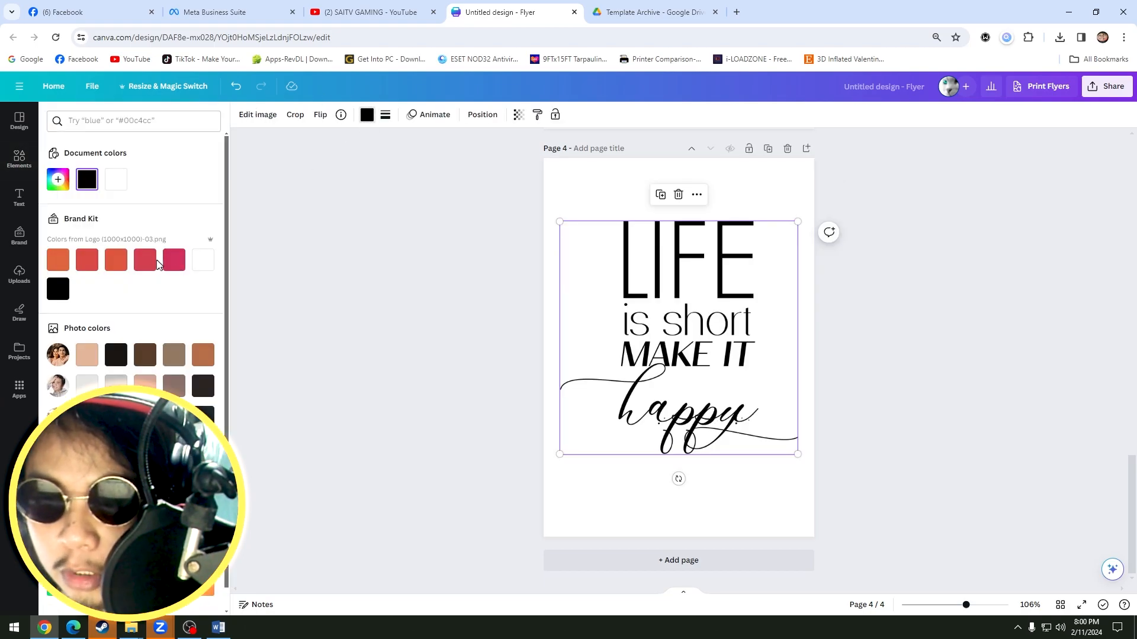
click(145, 260)
click(874, 327)
drag(705, 353, 704, 339)
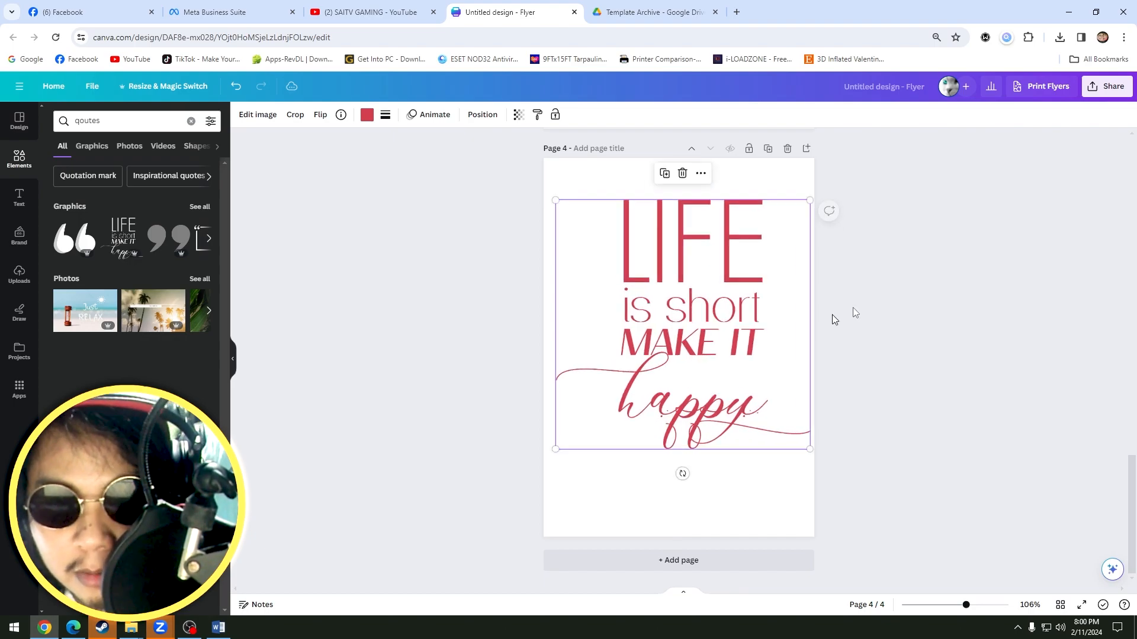
Download the quote page as PDF Standard, saving it as Untitled design_2.pdf, and dismiss the finished download.
click(1107, 87)
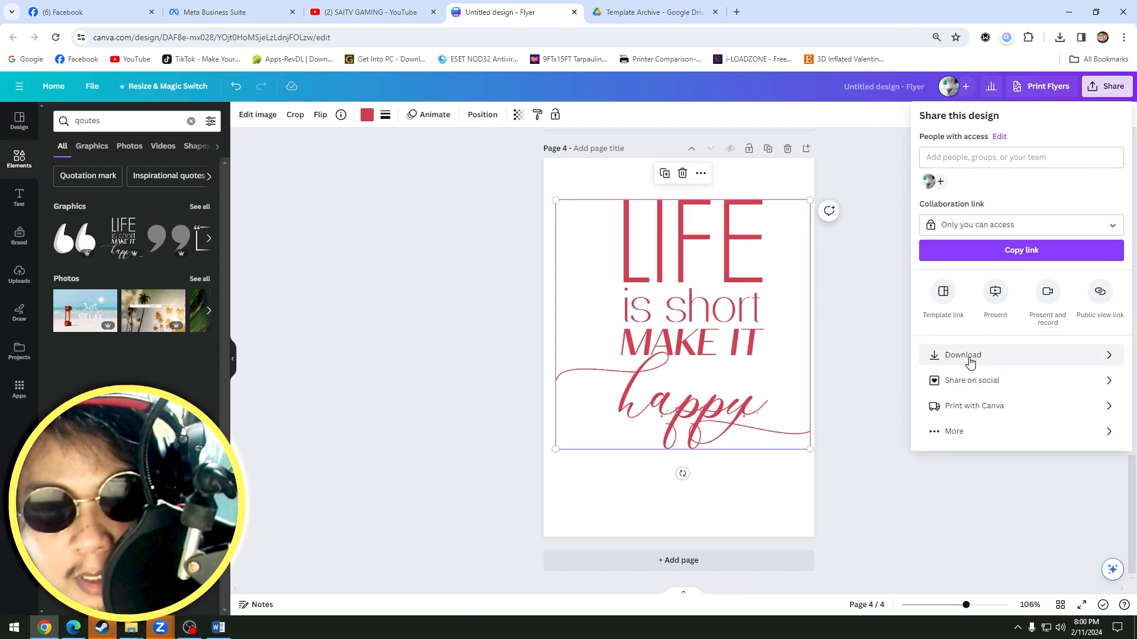
click(968, 367)
click(952, 161)
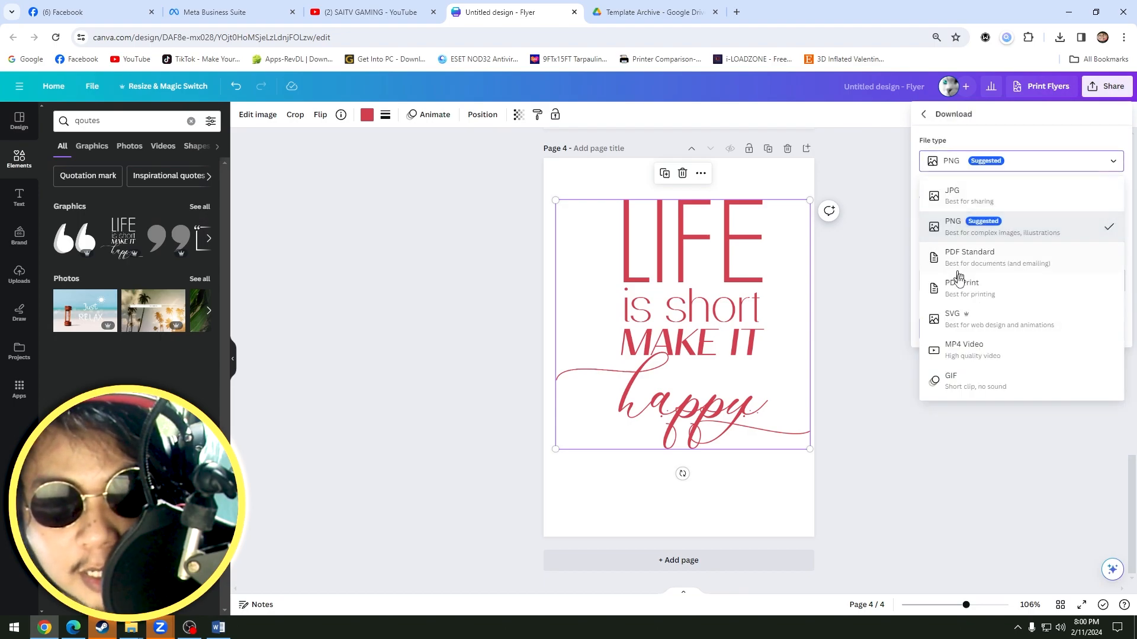
click(958, 264)
click(1005, 284)
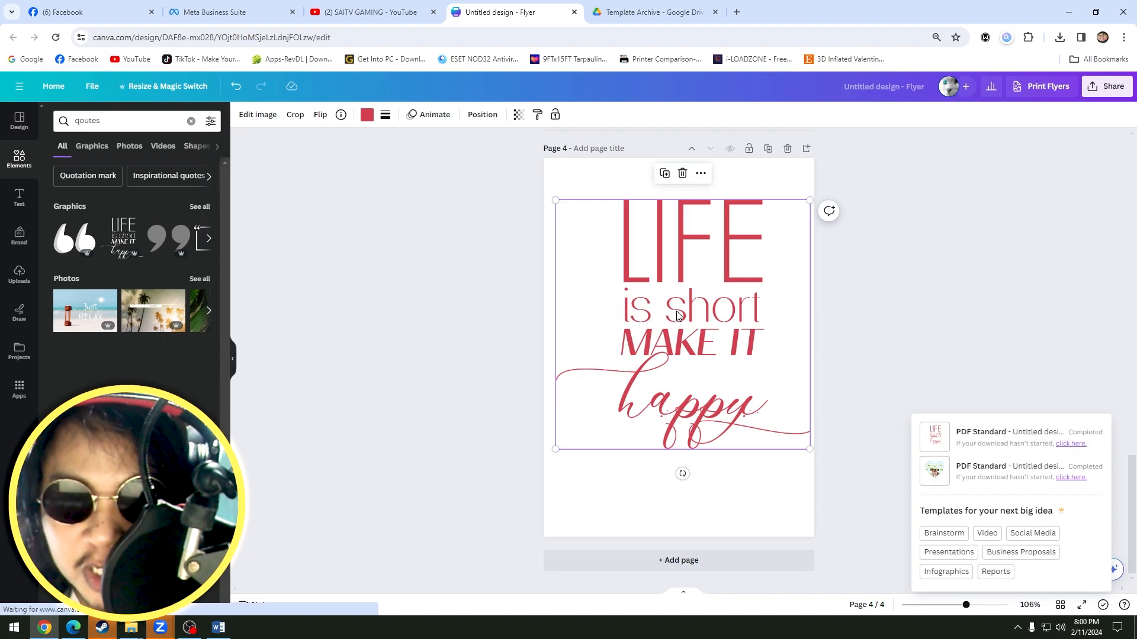
click(557, 367)
click(858, 350)
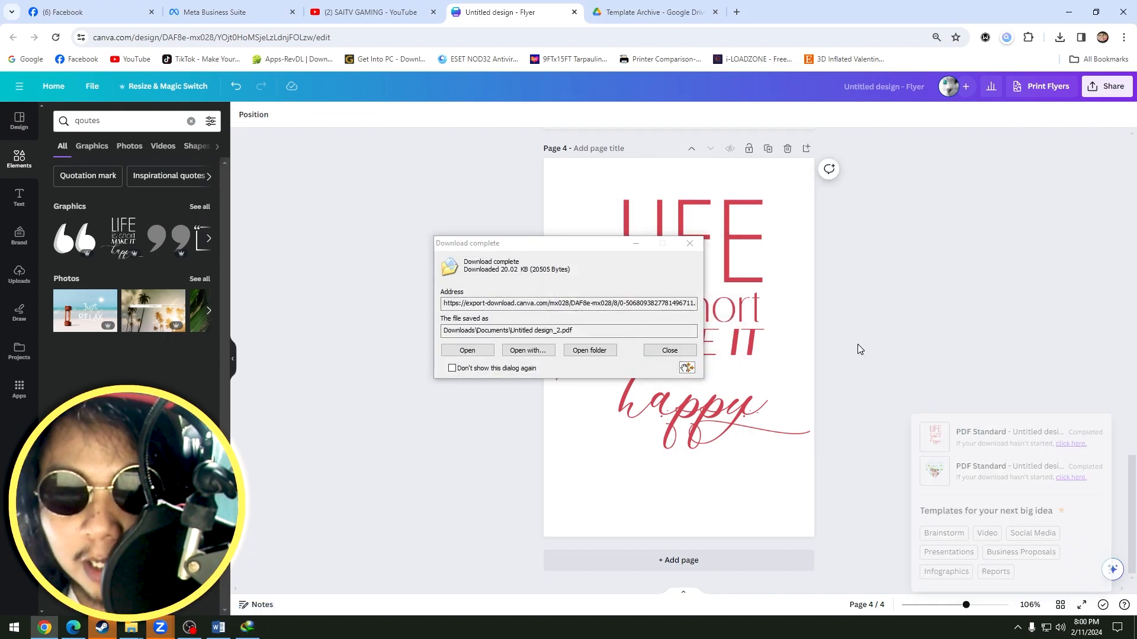
click(669, 350)
Delete the quote graphic from page 4 and search the elements for butterfly.
click(669, 318)
key(Delete)
click(20, 171)
click(106, 121)
text(butterfly)
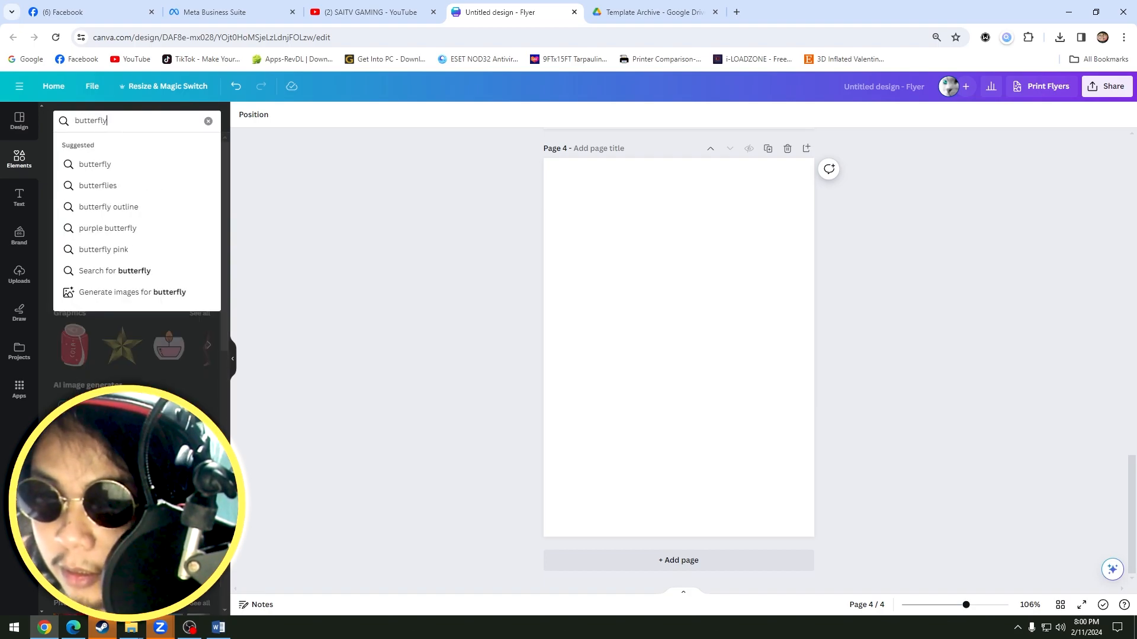
key(Return)
Try out colored butterflies on page 4, then replace them with the solid butterfly silhouette from the full graphics results.
click(126, 238)
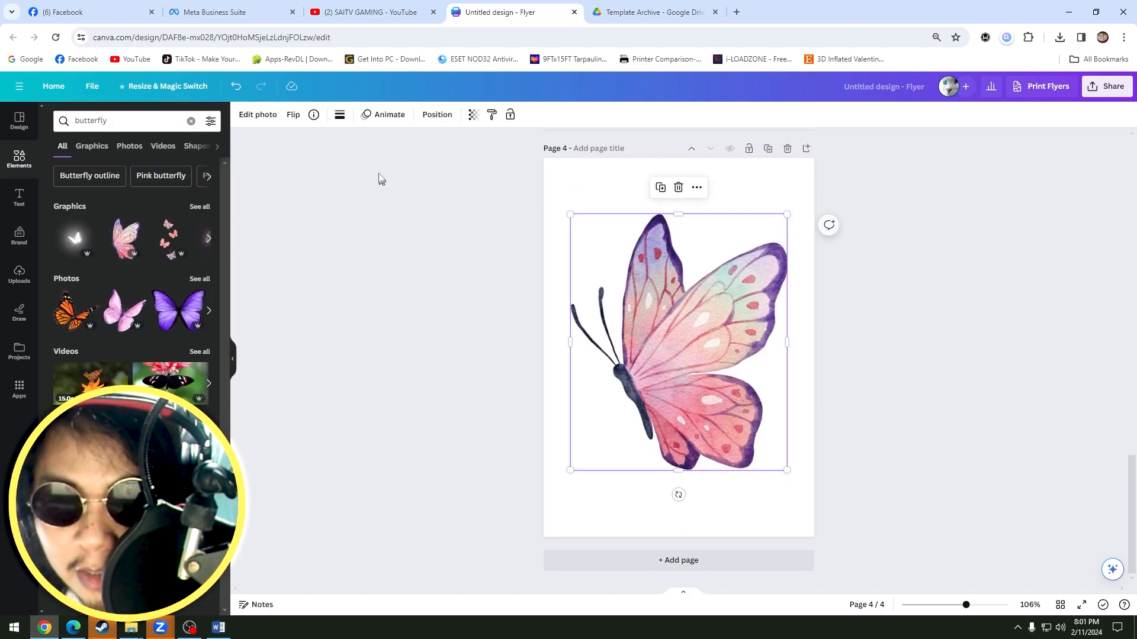
click(918, 337)
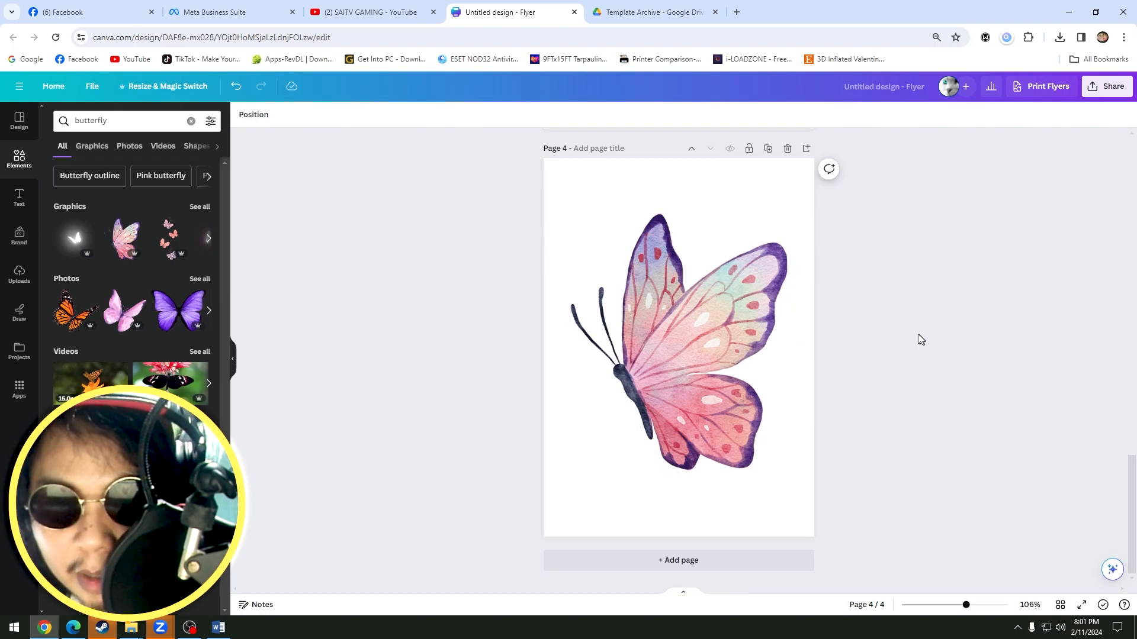
click(200, 207)
click(129, 332)
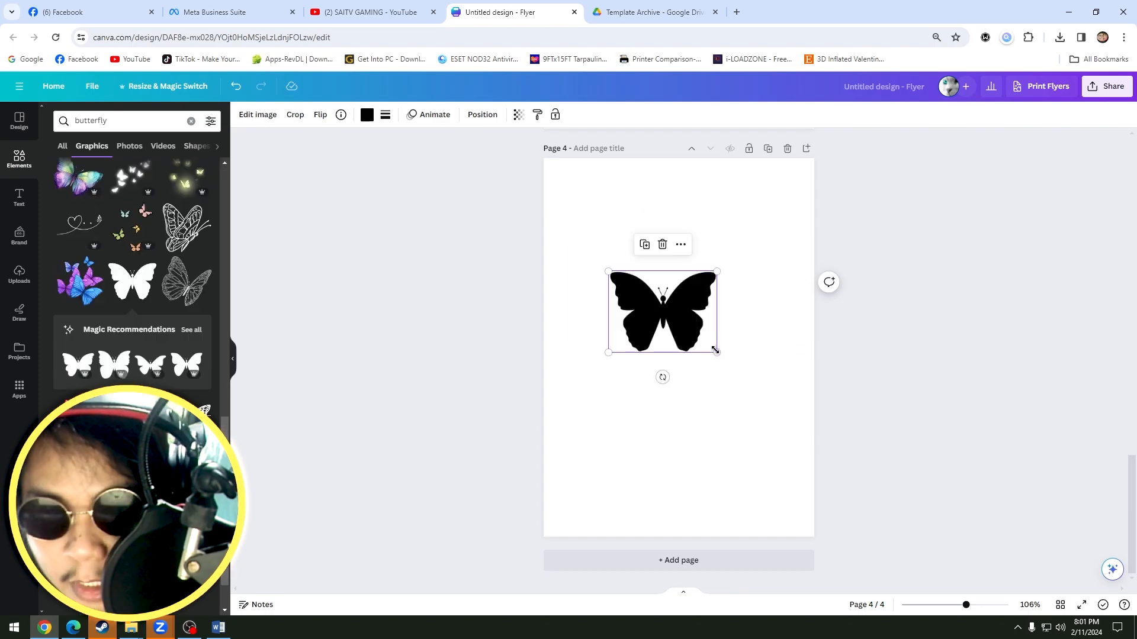
drag(716, 356, 841, 445)
drag(725, 355, 697, 337)
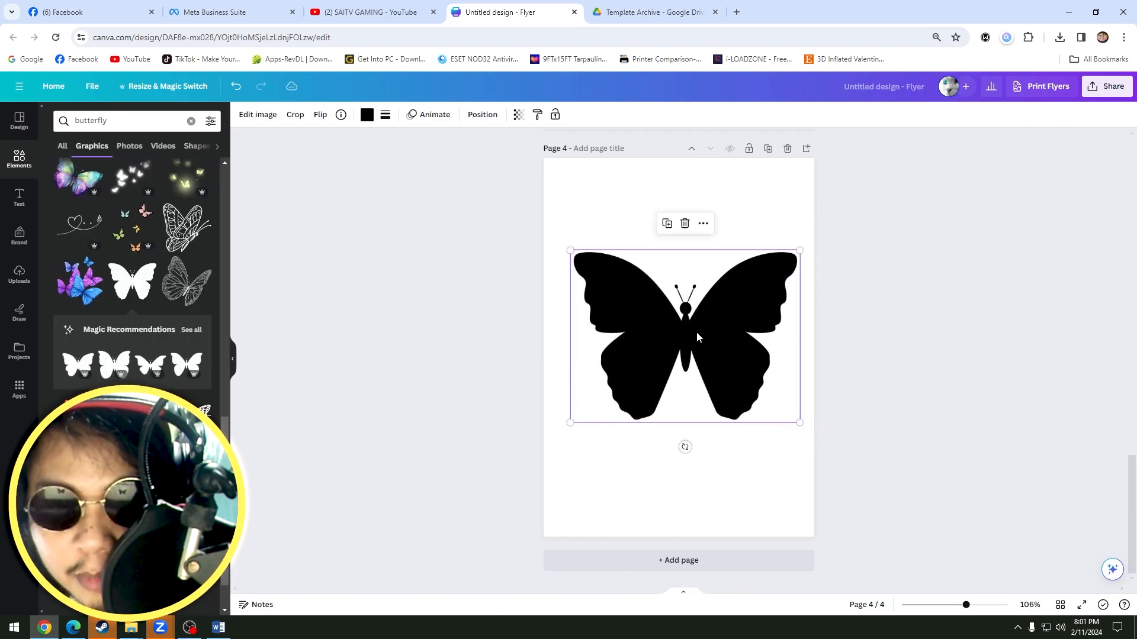
Set the butterfly silhouette's color to black and deselect it.
click(368, 120)
click(89, 179)
click(847, 330)
scroll(847, 330, up, 1)
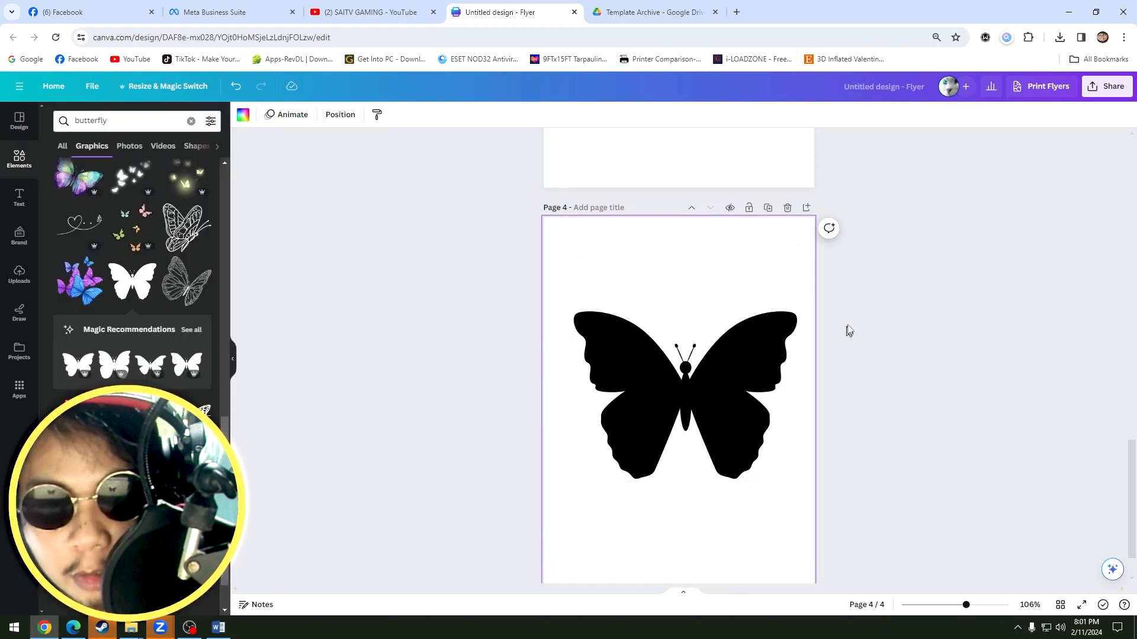
scroll(847, 330, down, 1)
Download the butterfly page as PDF Standard, saving it as Untitled design_3.pdf, and dismiss the finished download.
click(1103, 87)
click(962, 354)
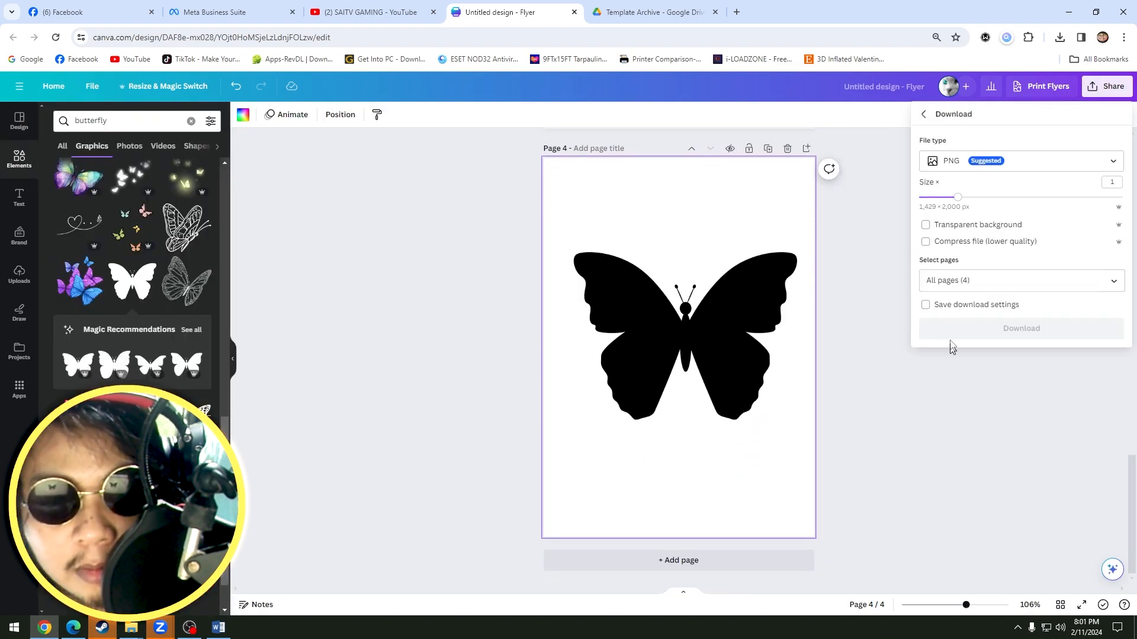
click(997, 168)
click(1006, 251)
click(1032, 281)
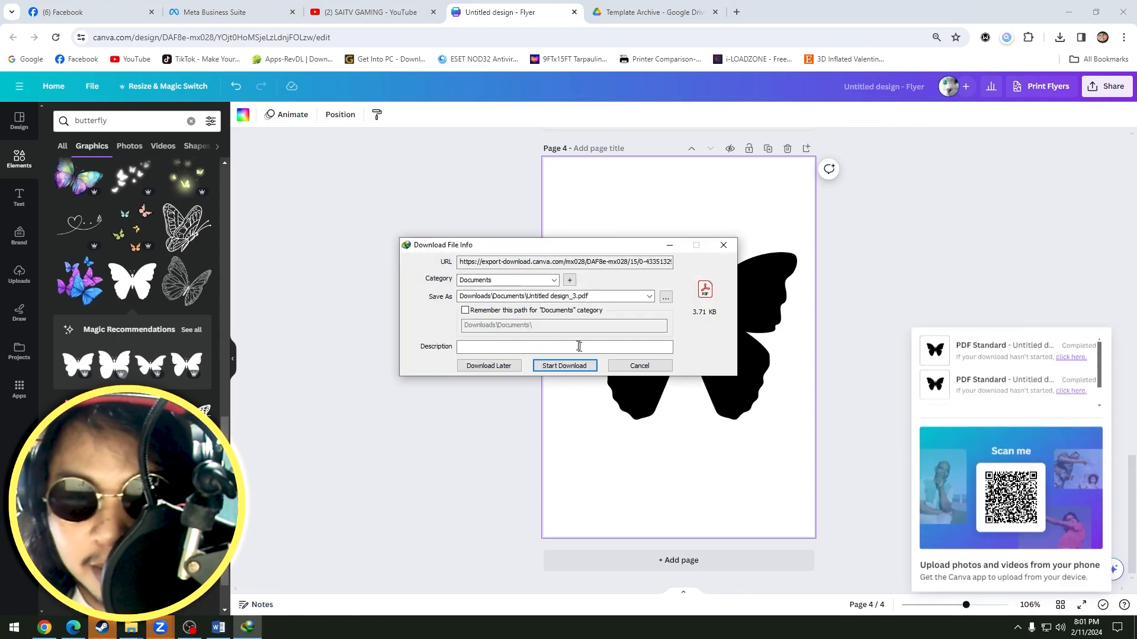
click(565, 366)
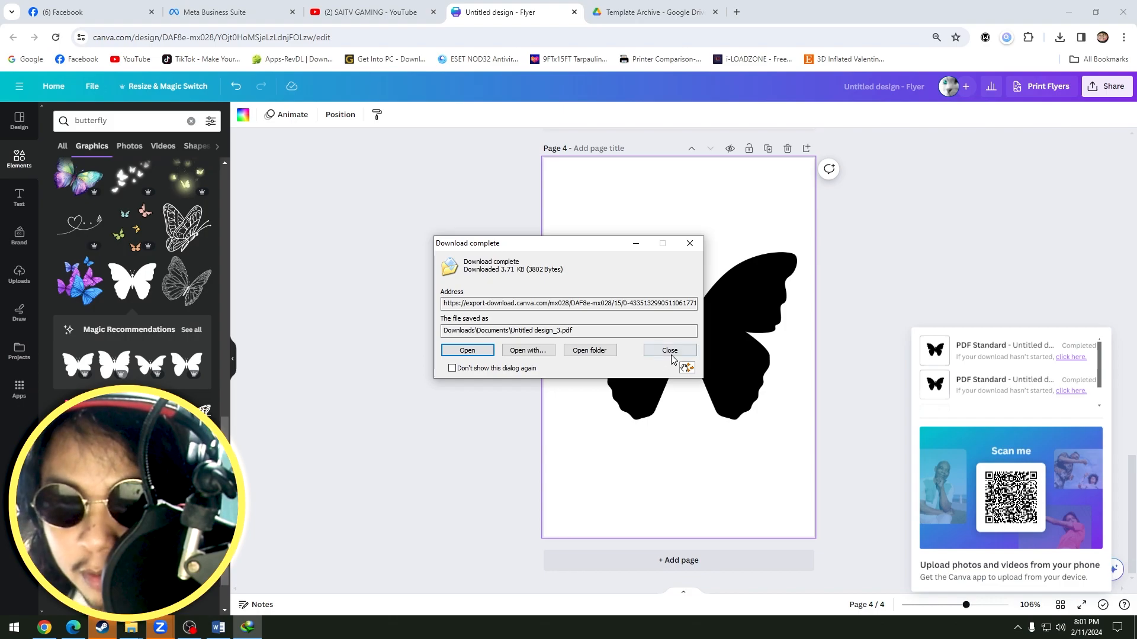
click(662, 354)
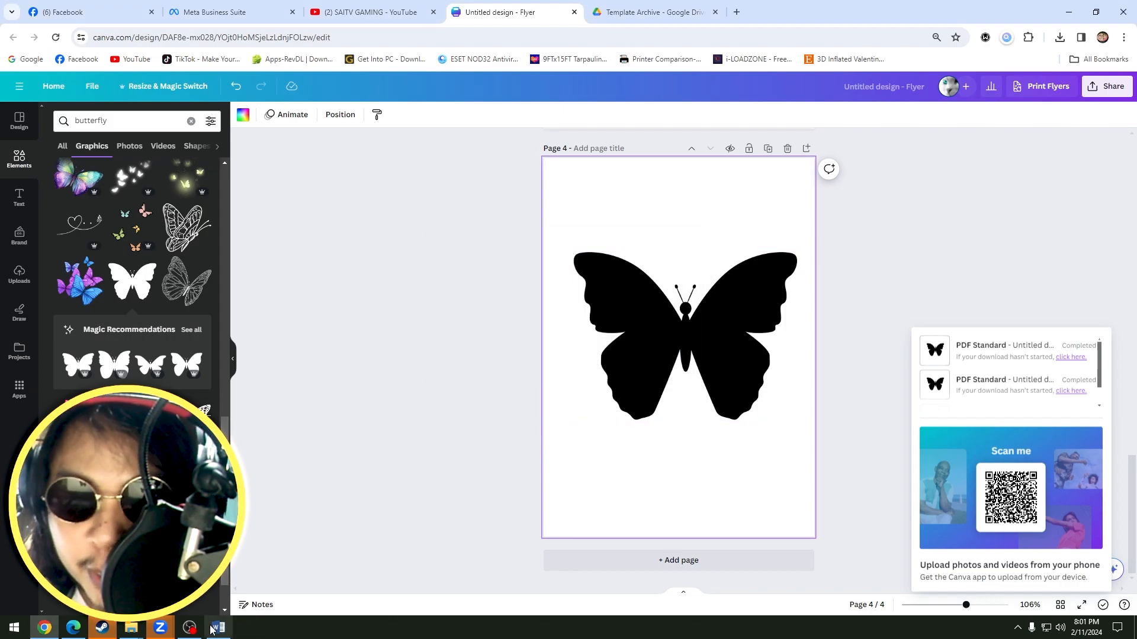
Switch to File Explorer, open Untitled design_2.pdf with Word, accept the PDF conversion and deselect the quote artwork.
click(131, 627)
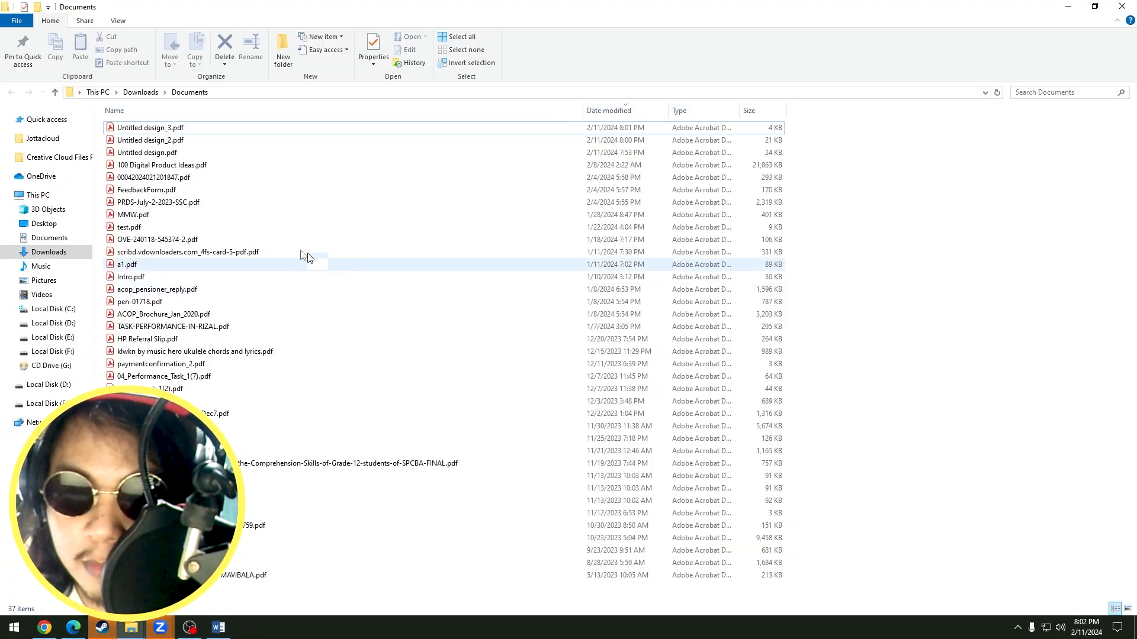
right_click(172, 142)
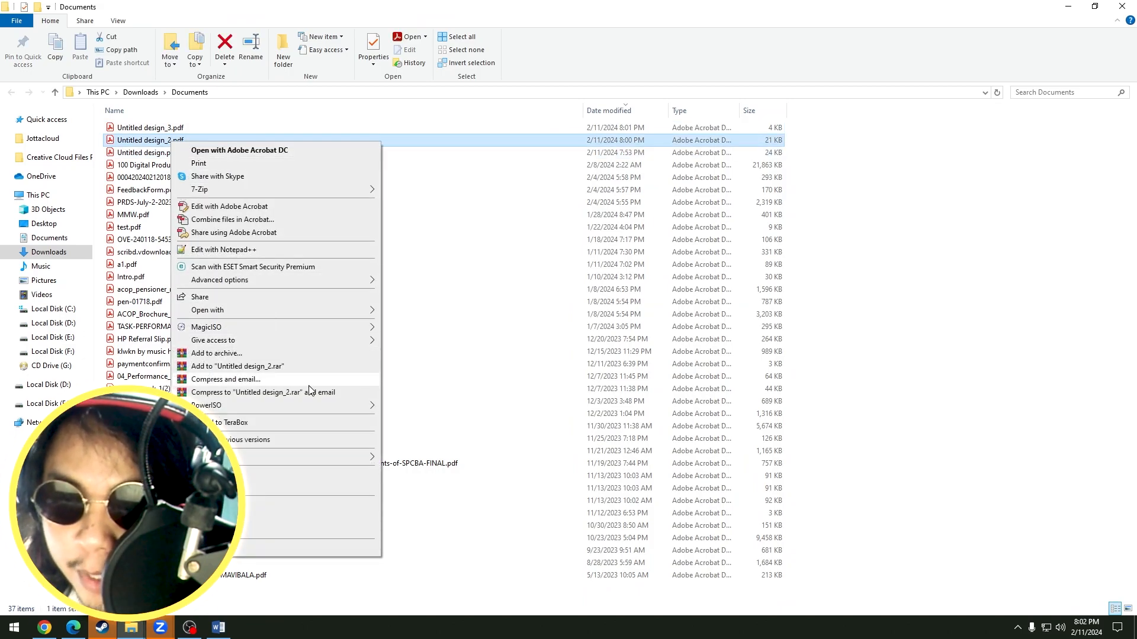
mouse_move(355, 310)
click(435, 389)
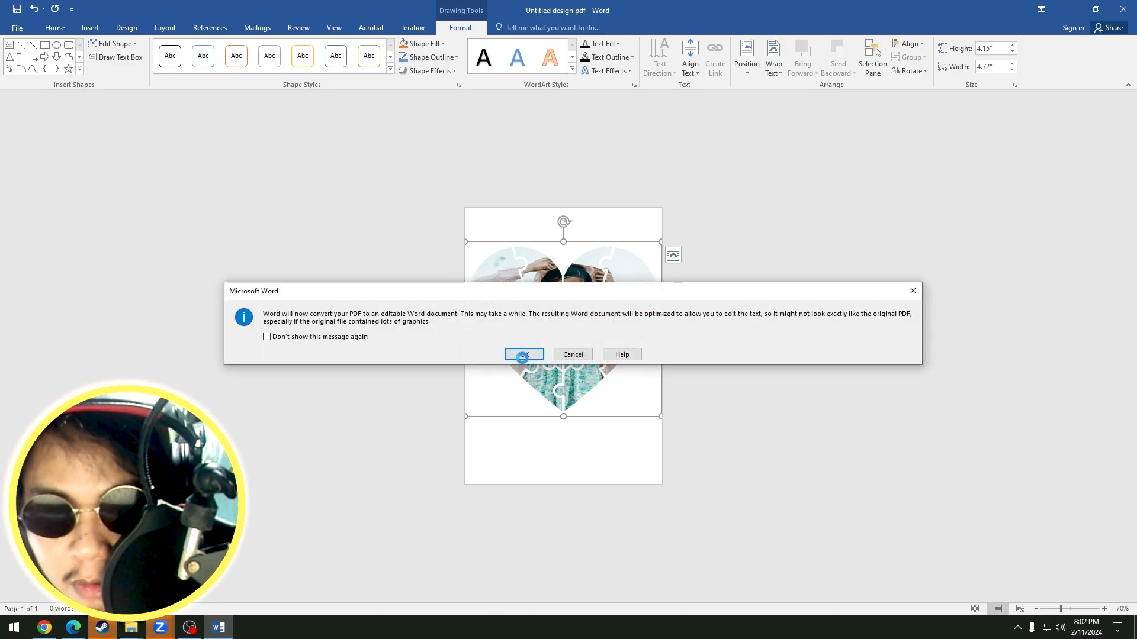
click(517, 354)
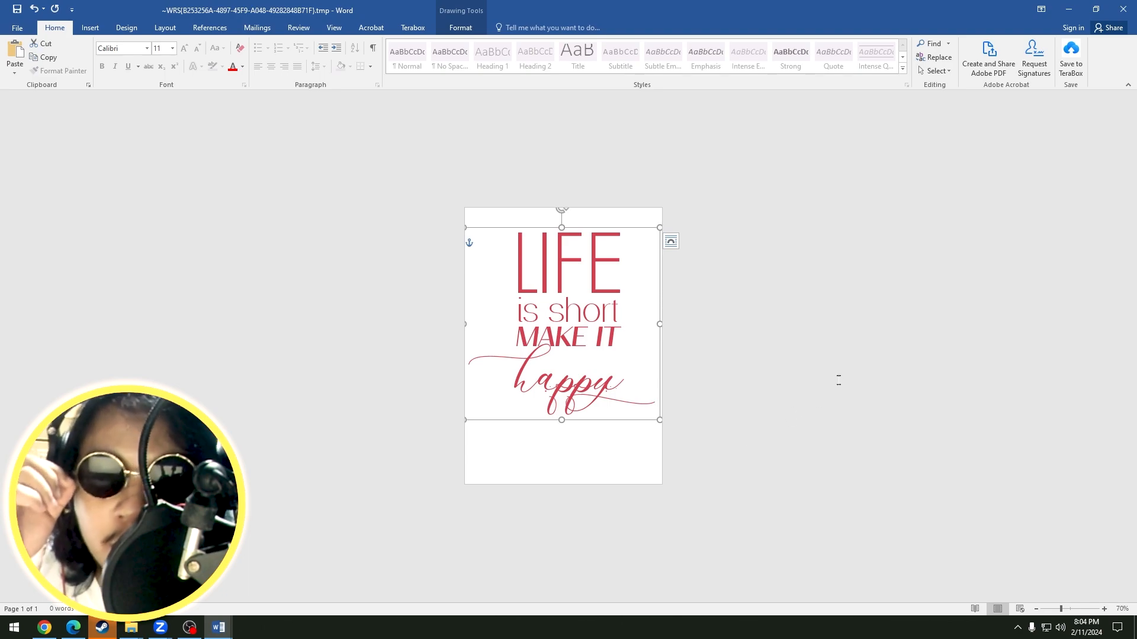
click(778, 358)
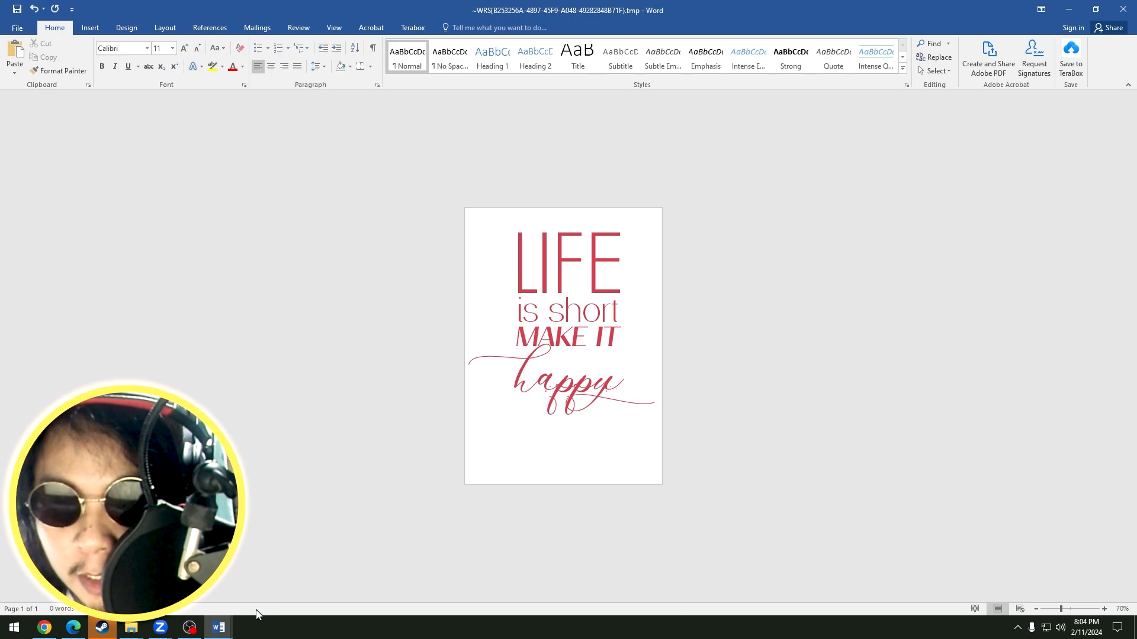
Switch to the Untitled design_3.pdf document in Word, give the butterfly floating text wrapping and reposition it slightly on the page.
mouse_move(218, 626)
click(282, 588)
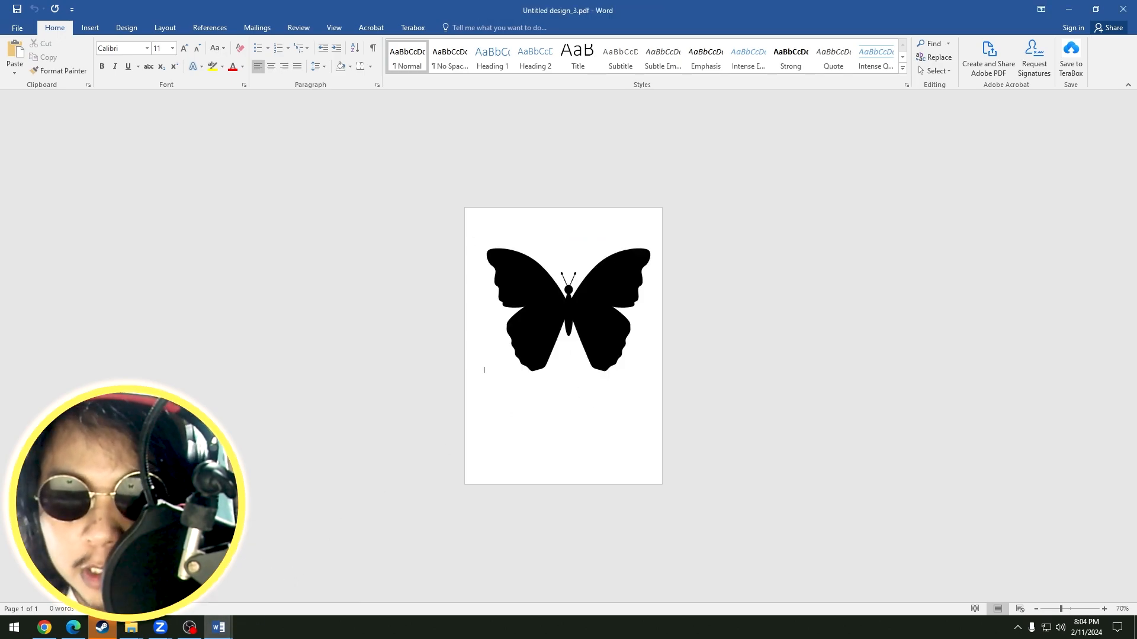
click(590, 316)
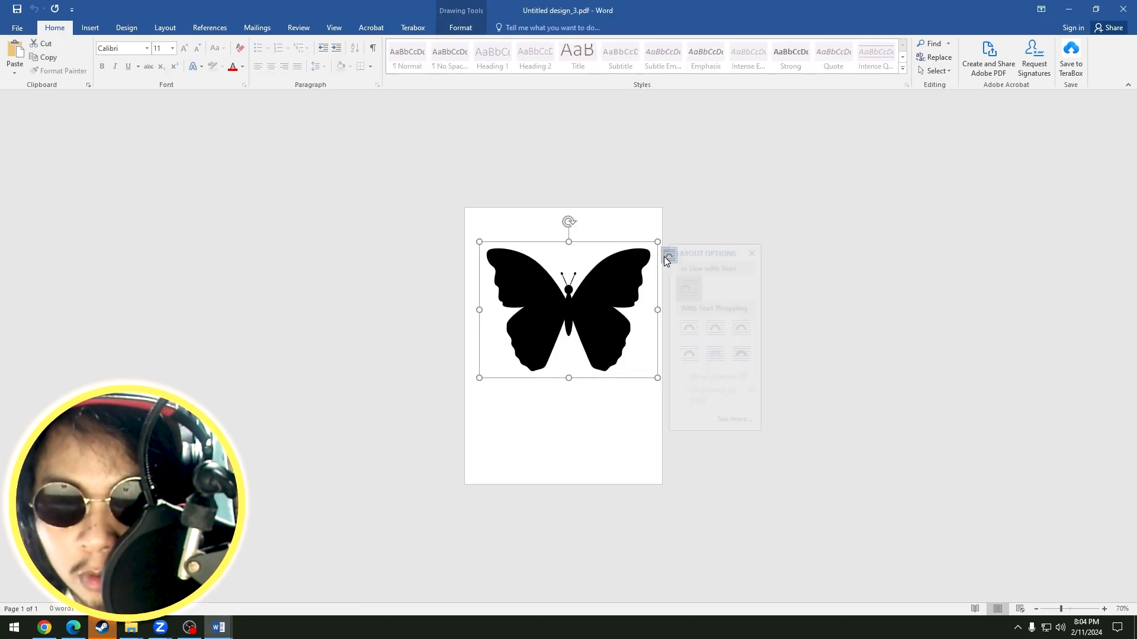
click(731, 354)
click(652, 320)
click(594, 318)
drag(594, 318, 597, 313)
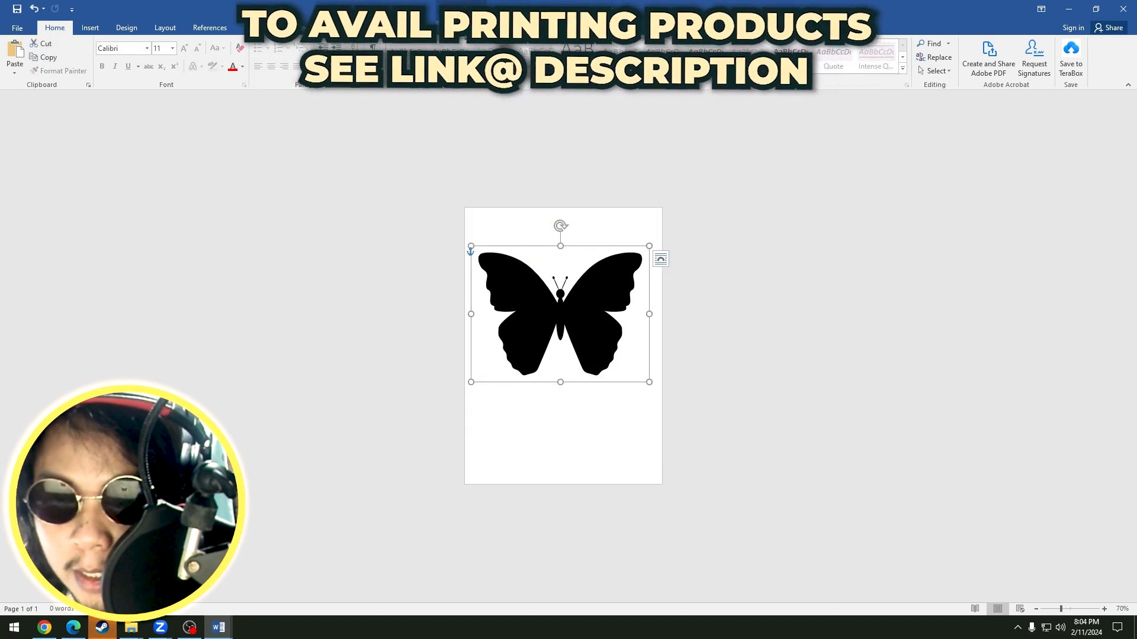
Fill the butterfly shape with the picture IMG_1290.jpg from the New folder of portrait photos.
click(455, 28)
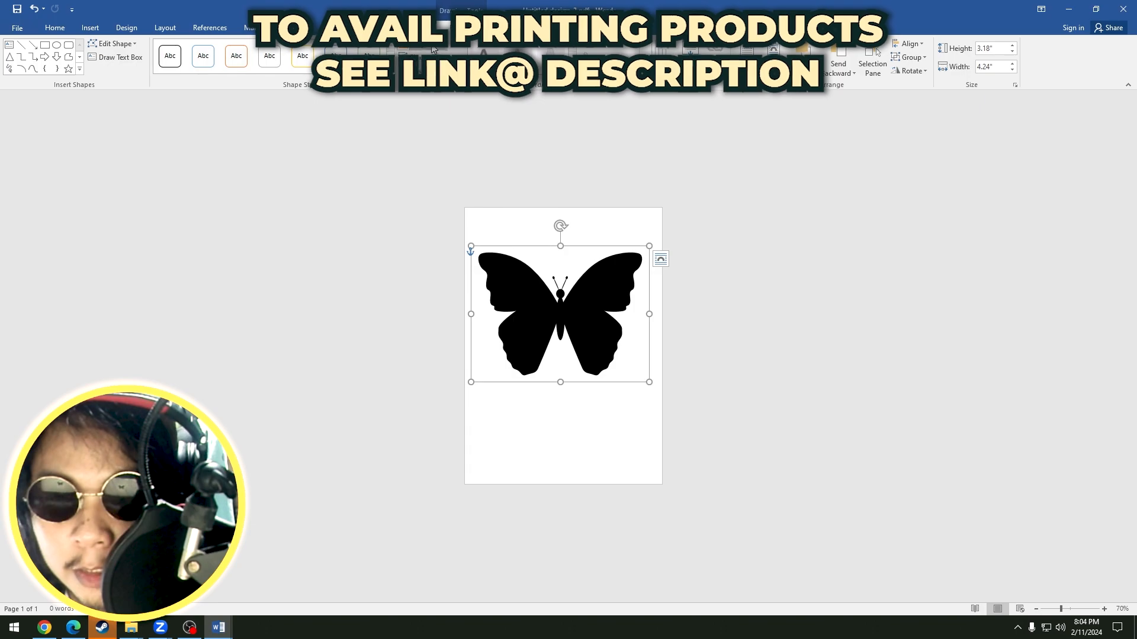
click(433, 47)
click(438, 177)
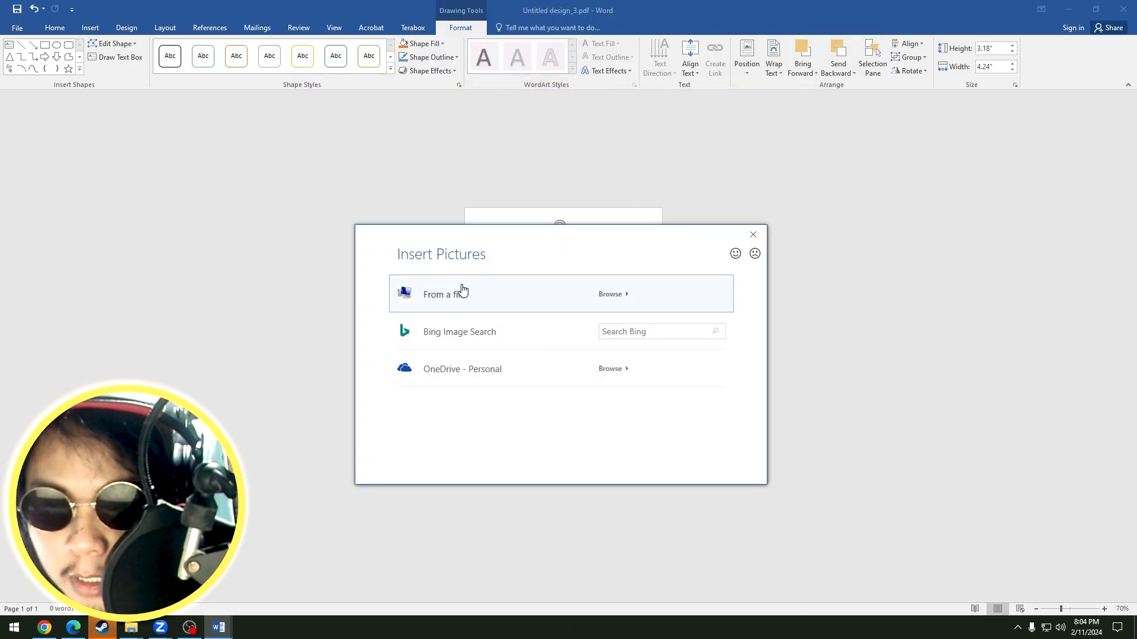
click(460, 288)
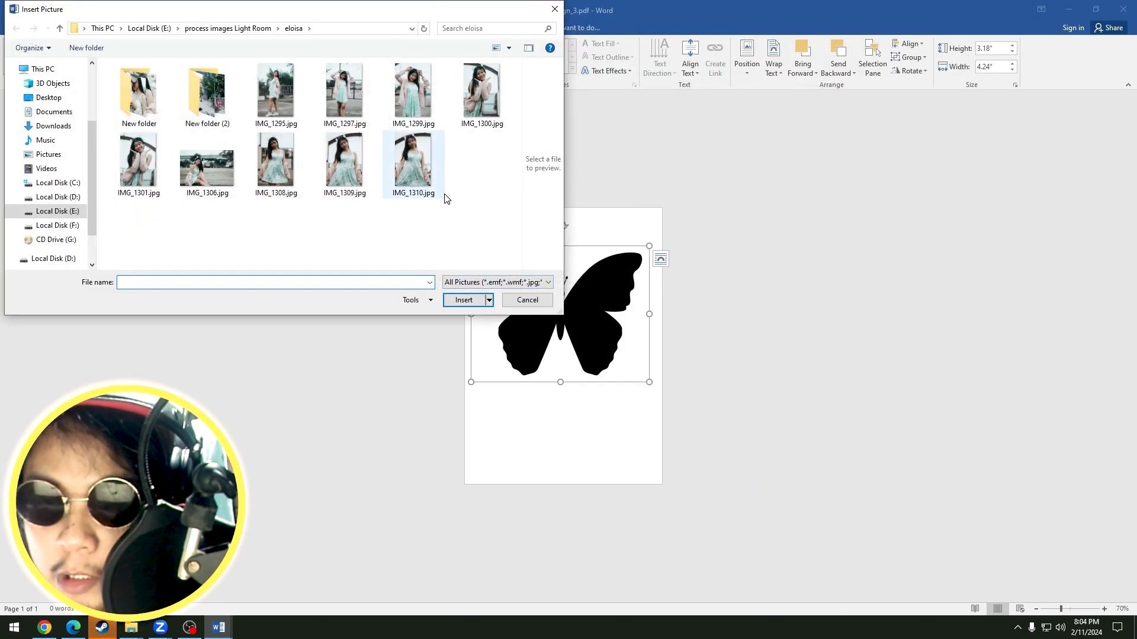
double_click(138, 94)
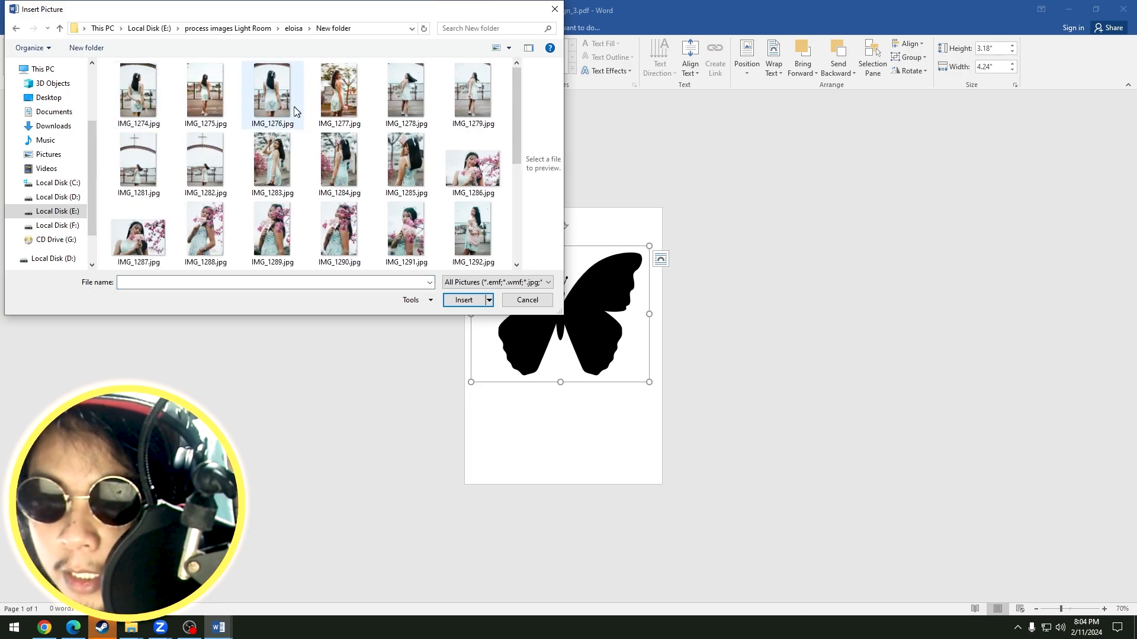
scroll(426, 219, down, 2)
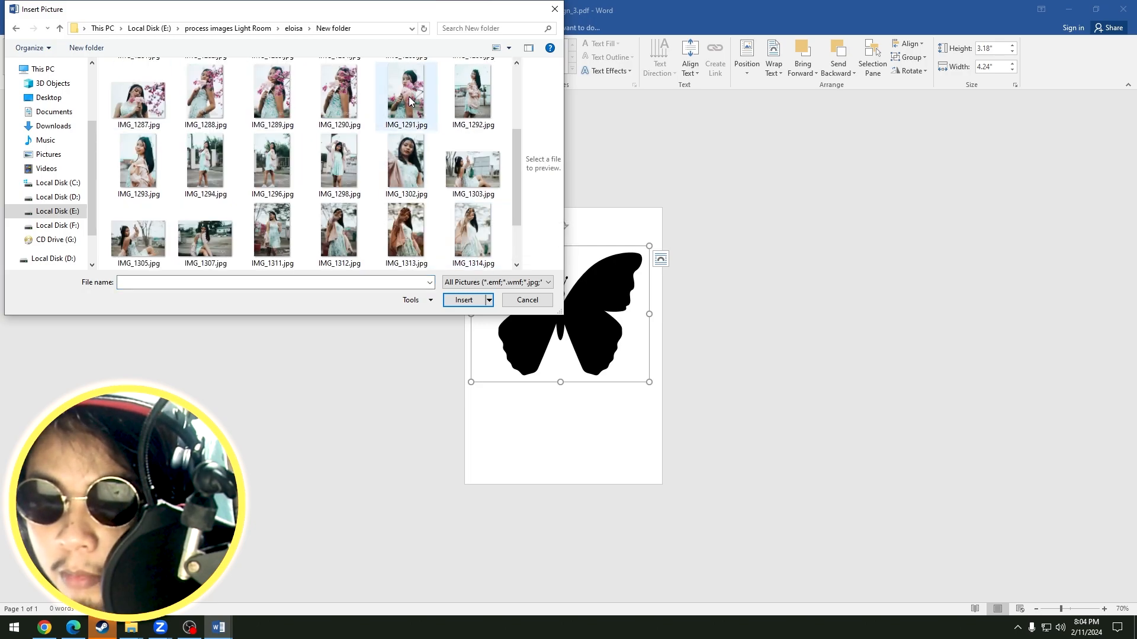
click(339, 95)
click(464, 300)
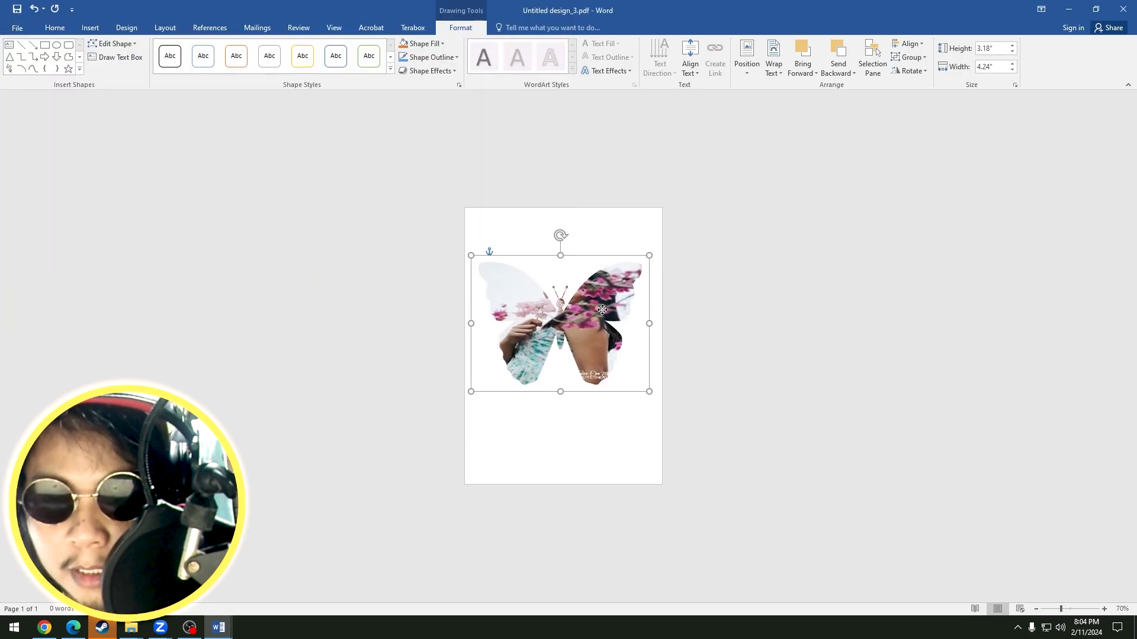
Reposition the butterfly slightly on the page and switch to the Word document containing the quote artwork.
drag(601, 311, 591, 308)
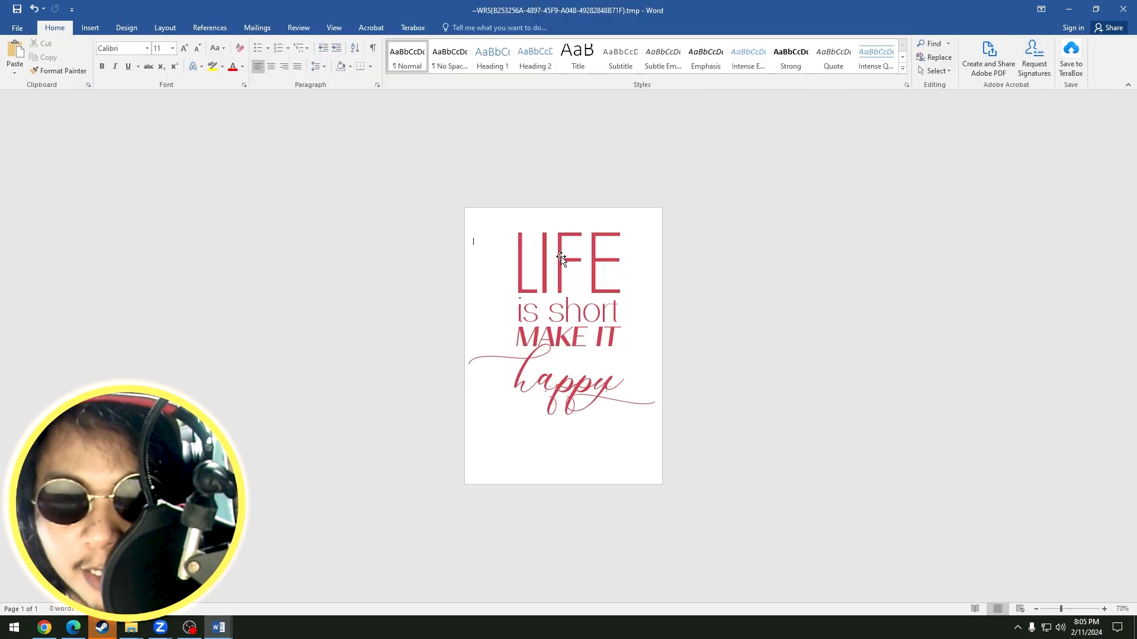
drag(561, 258, 558, 264)
key(Escape)
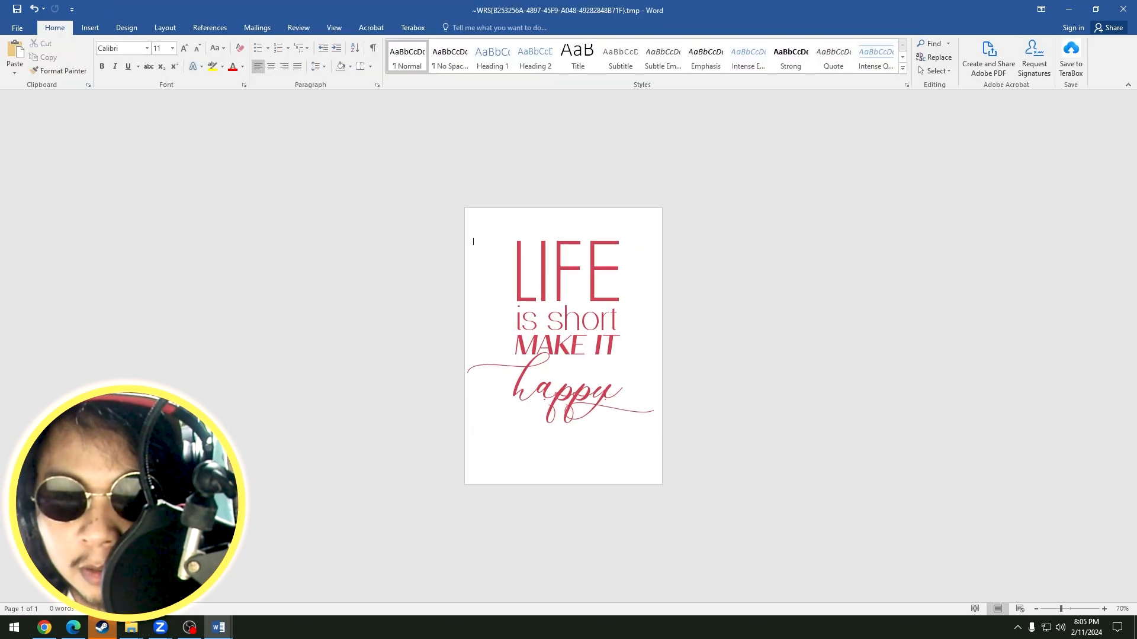
Fill the LIFE is short MAKE IT happy quote artwork with a portrait photo from the computer.
click(556, 262)
click(461, 28)
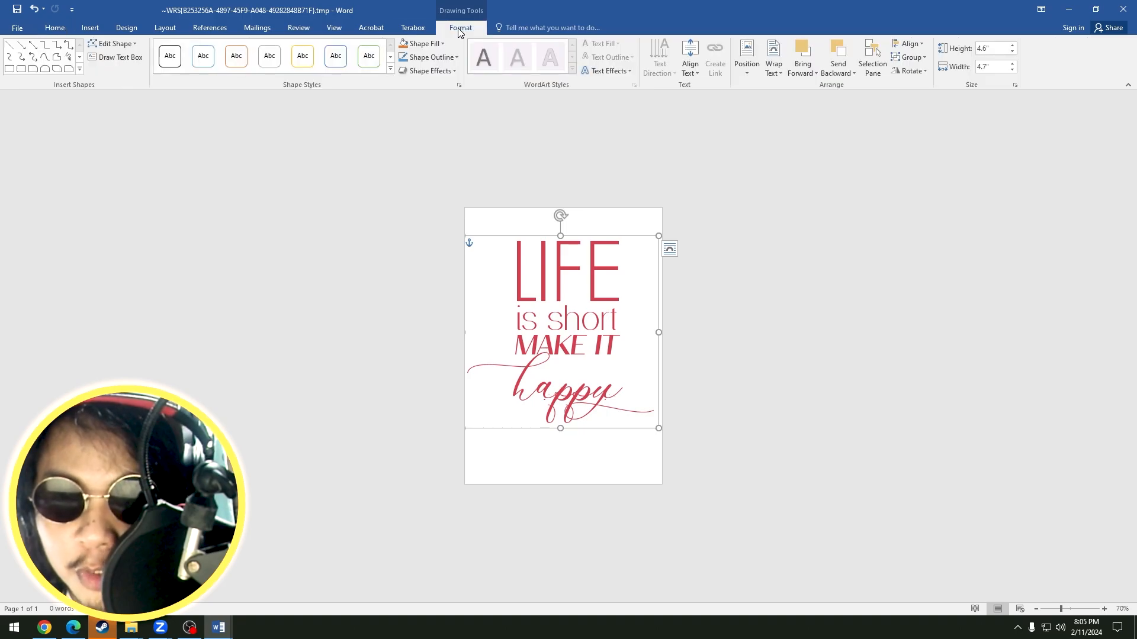
click(422, 44)
click(429, 177)
click(486, 294)
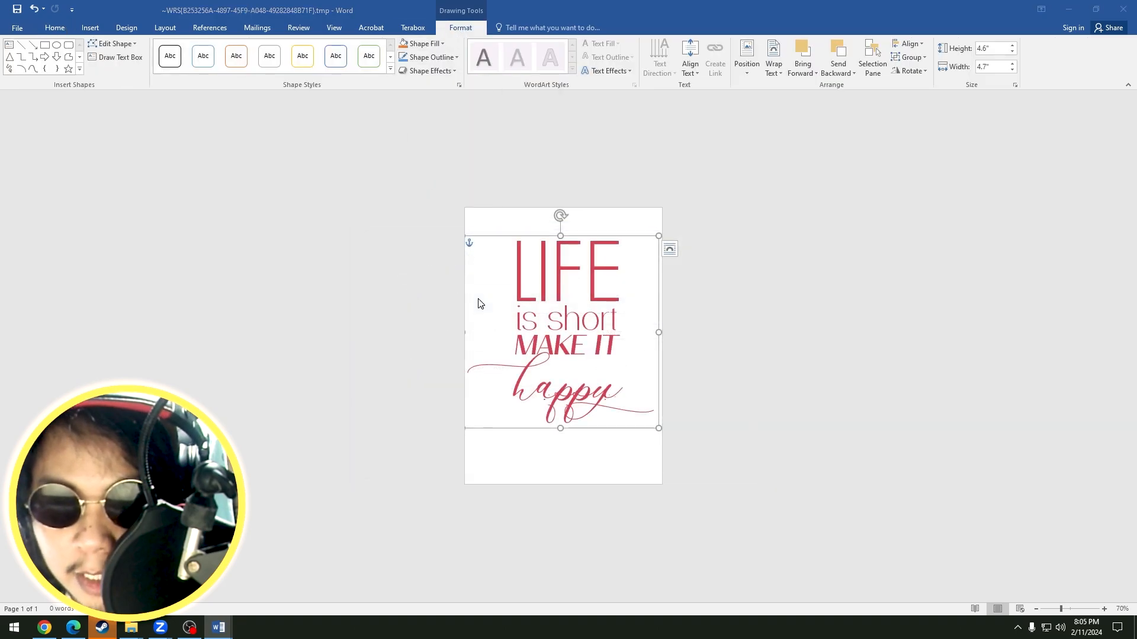
click(407, 166)
click(464, 300)
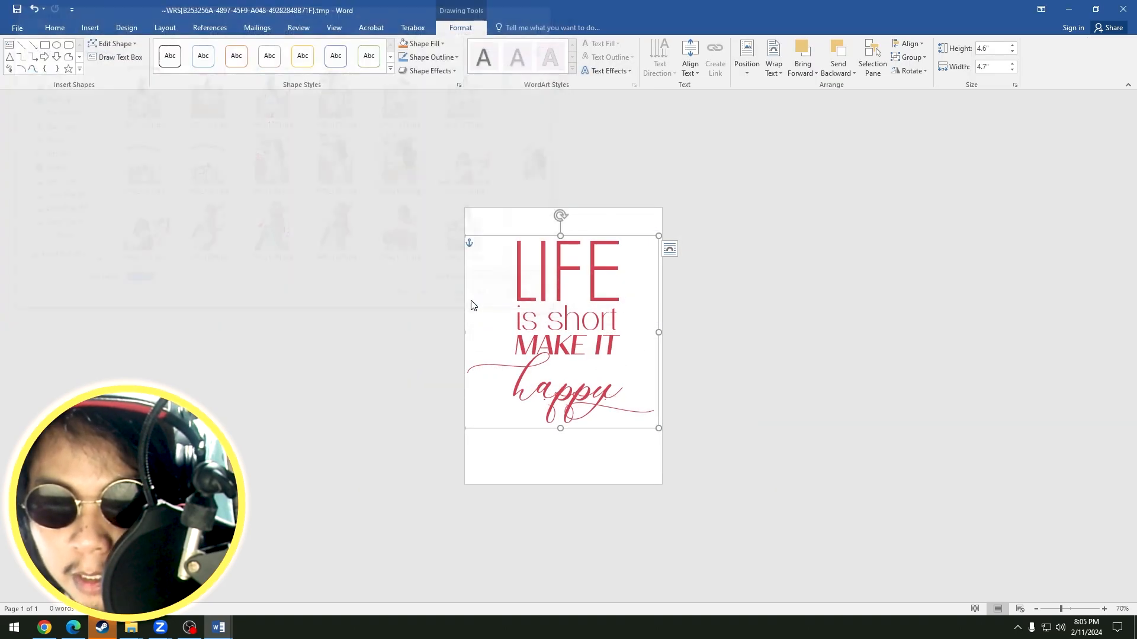
Save the picture-filled quote document to the Desktop as a PDF optimised for Standard, keeping the suggested file name.
click(710, 306)
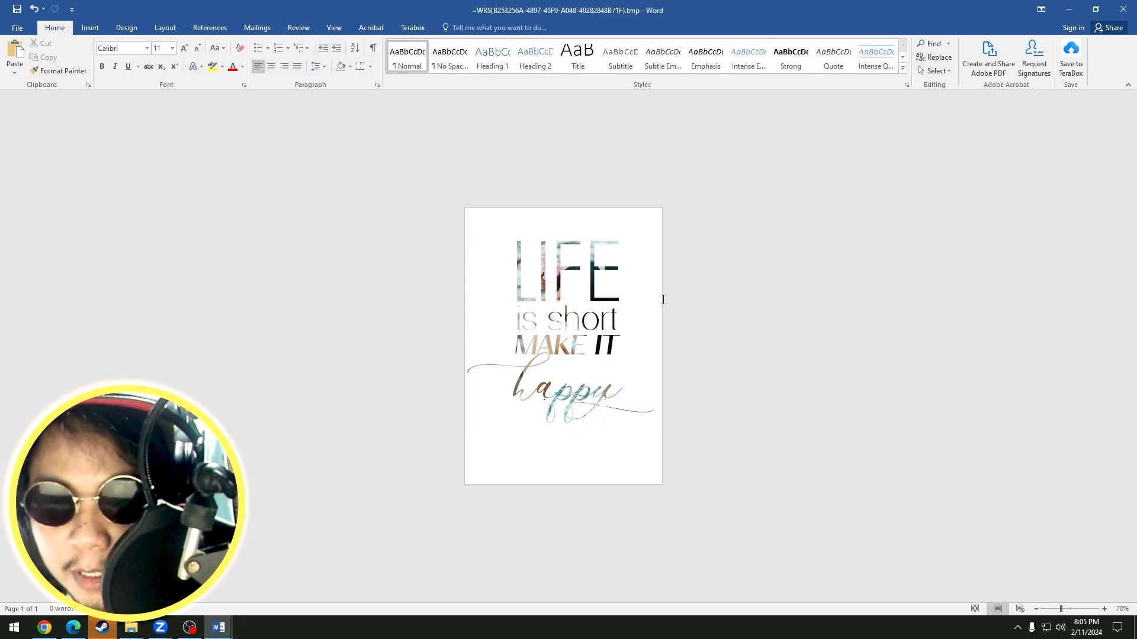
click(408, 439)
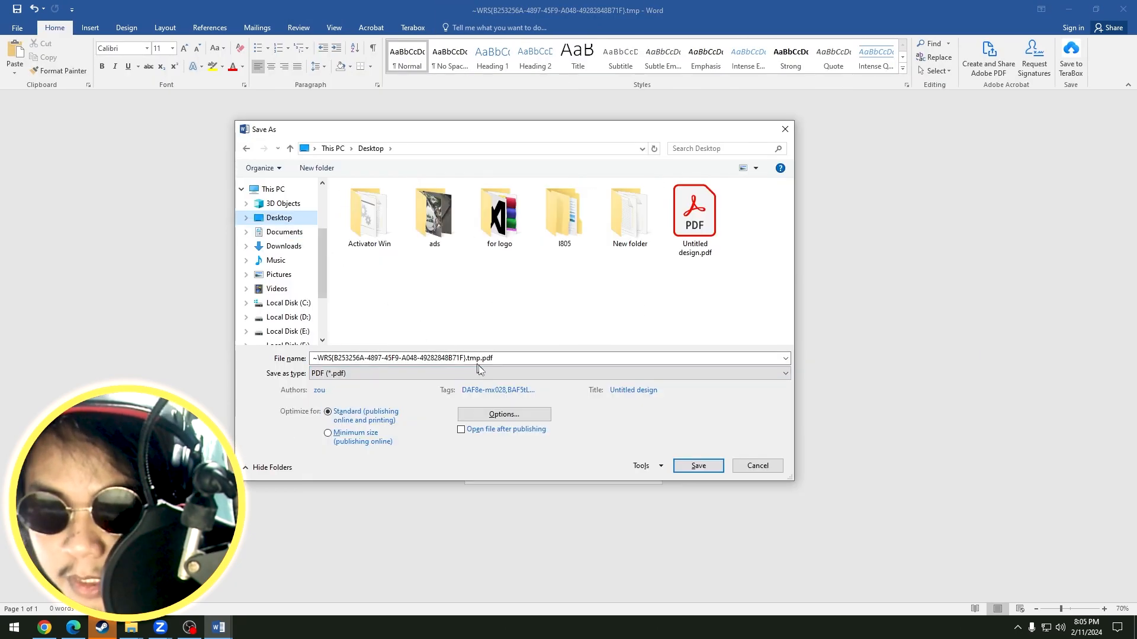
click(696, 468)
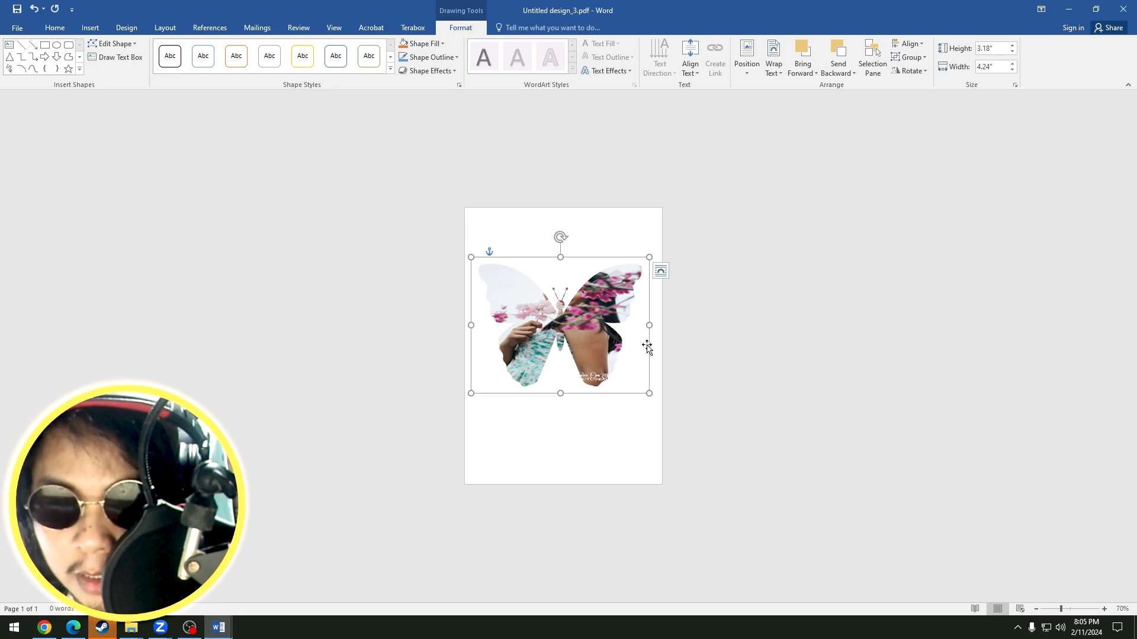
Save the picture-filled butterfly document to the Desktop as the PDF Untitled design_3.pdf, optimised for Standard.
click(17, 28)
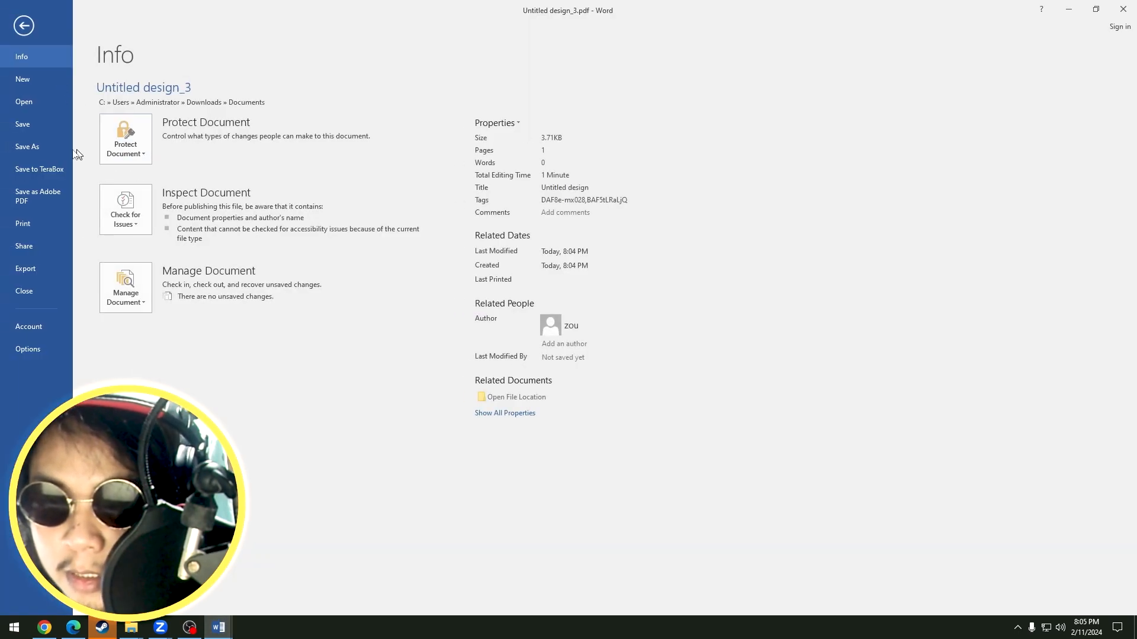
click(29, 146)
click(418, 435)
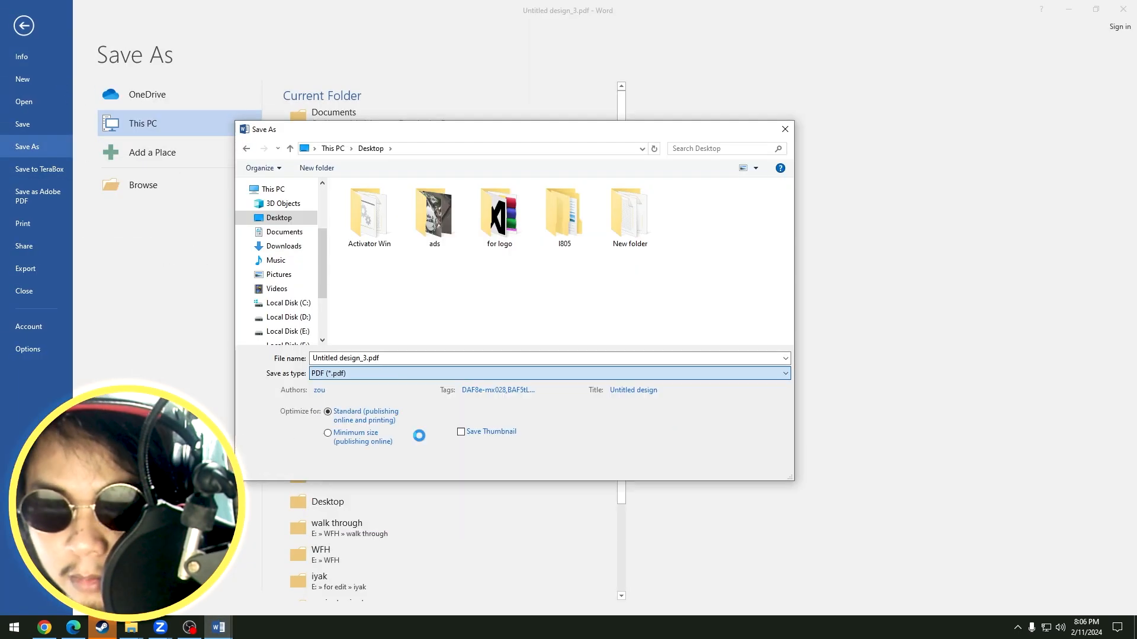
click(696, 465)
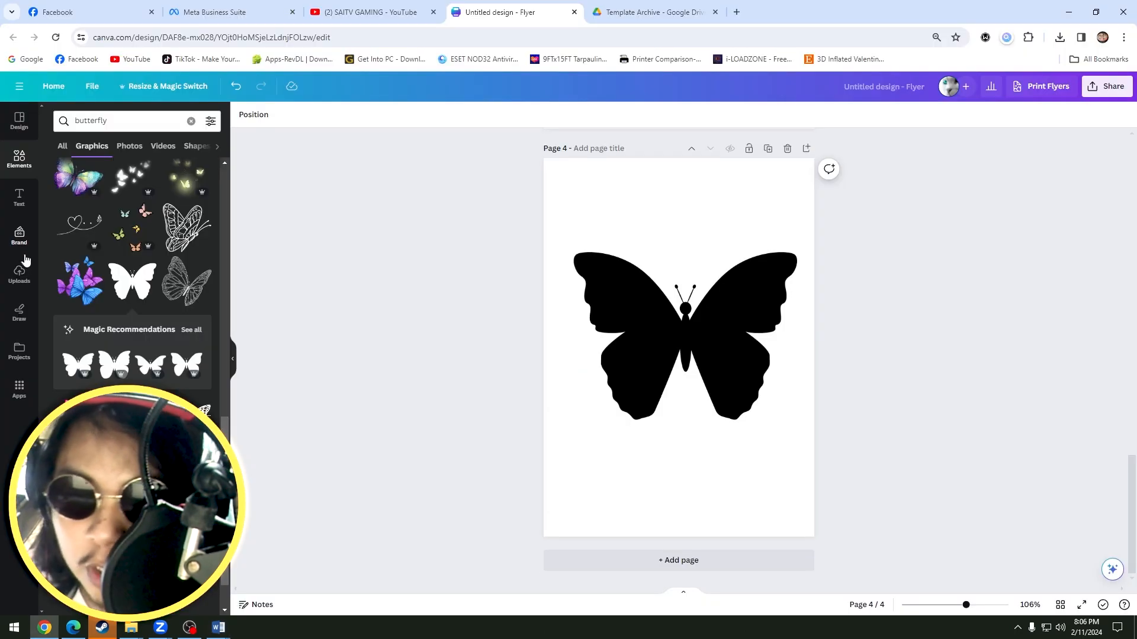
In Canva, upload Untitled design_3.pdf and the quote's ~WRS .tmp.pdf file together from the Desktop.
click(19, 274)
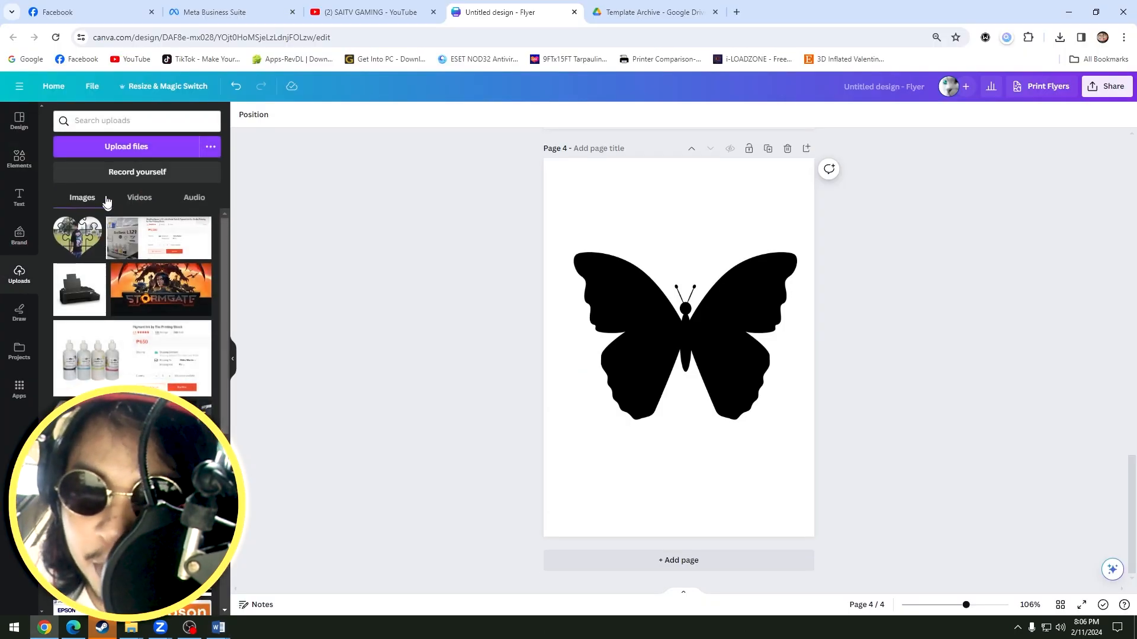
click(128, 147)
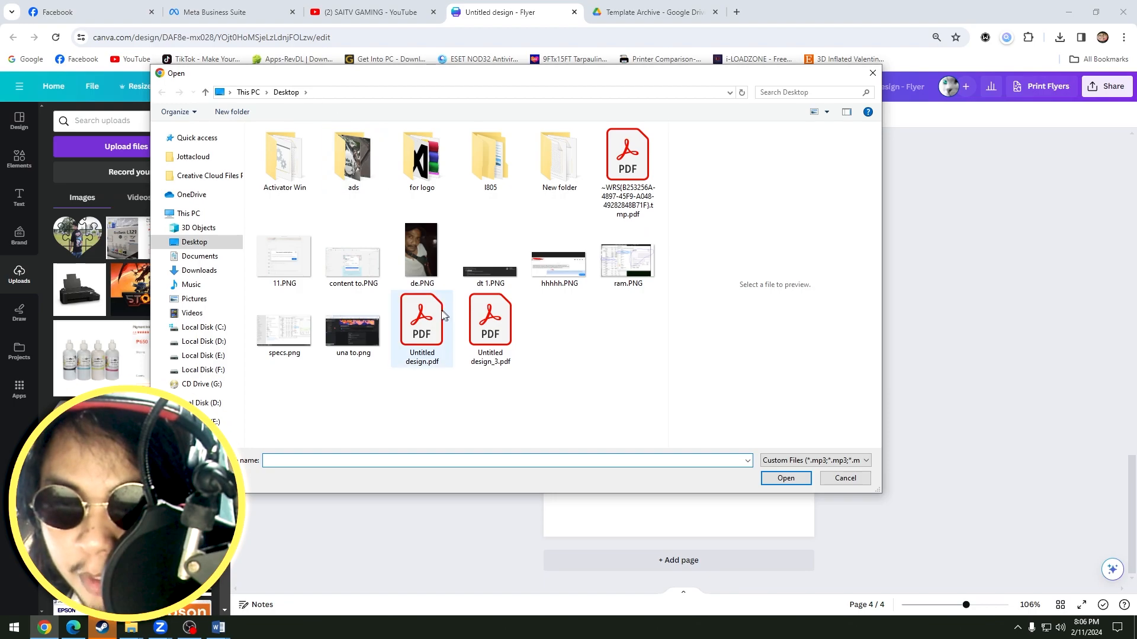
click(491, 331)
ctrl+click(628, 169)
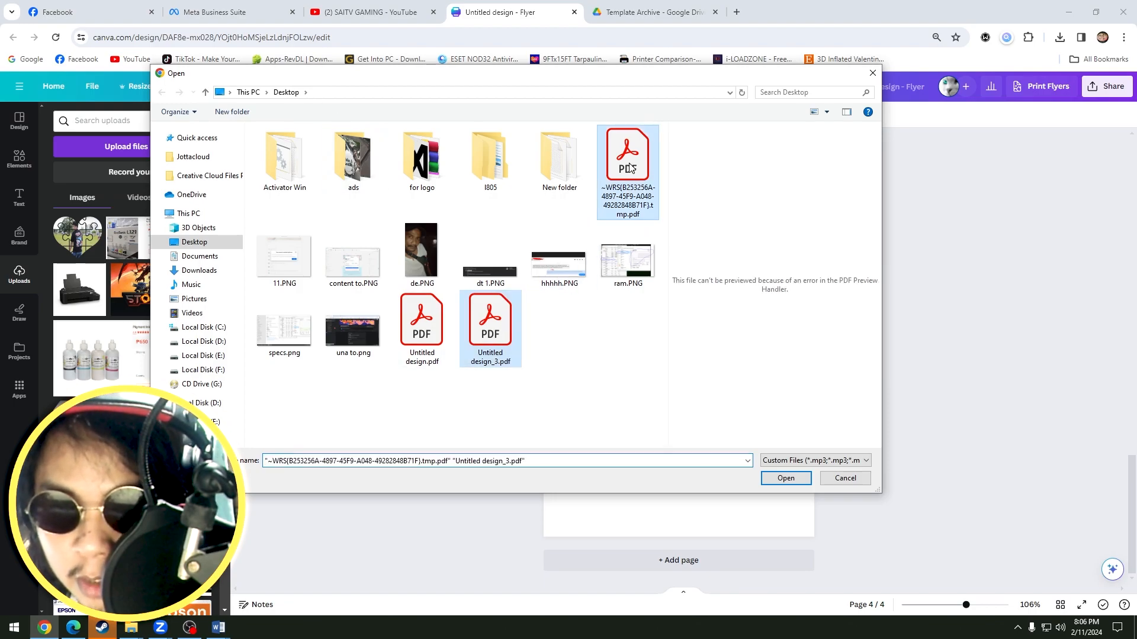
click(791, 477)
Go up from the butterfly page and select page 3 of the flyer.
click(716, 325)
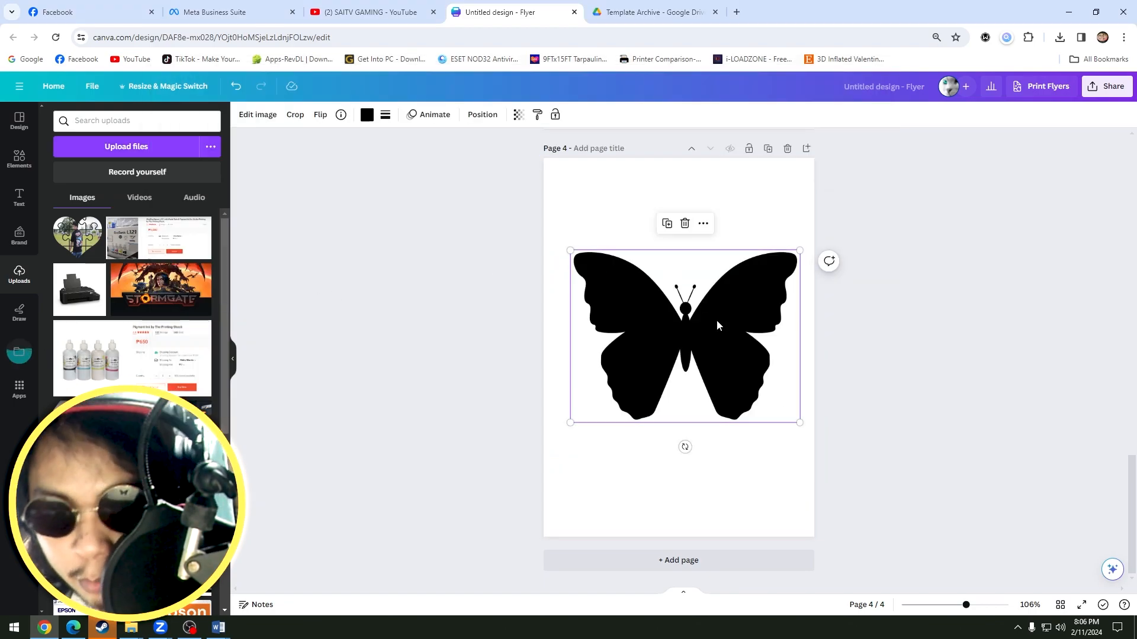
scroll(715, 320, up, 5)
click(715, 319)
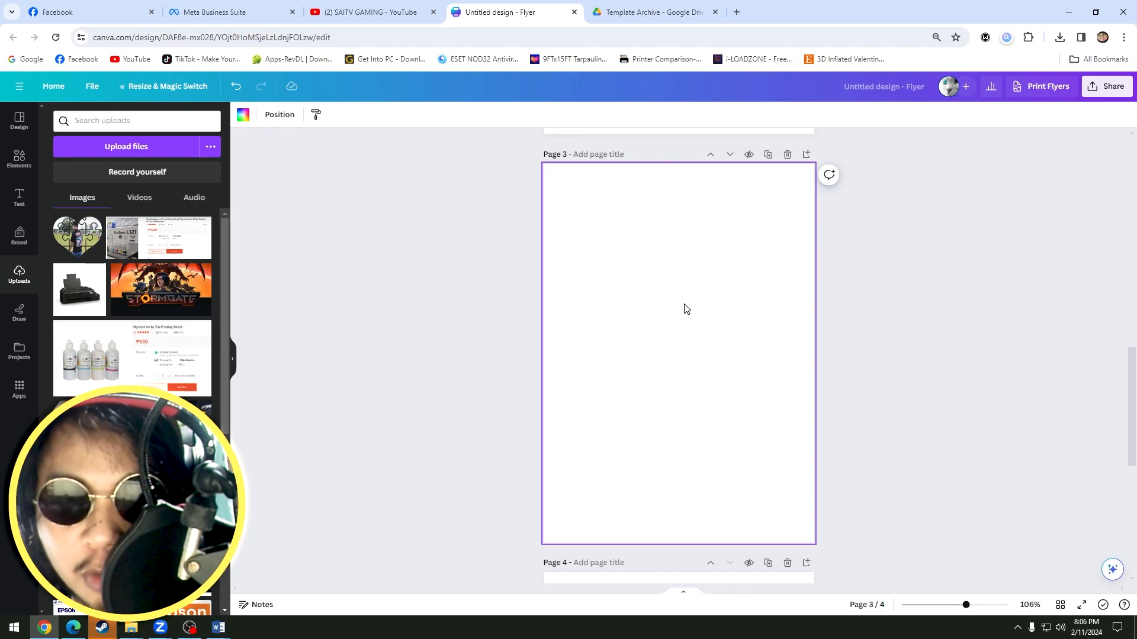
Open figma.com in a new browser tab, place it beside the design's tab and return to the Canva flyer.
click(736, 11)
text(fin)
key(Down)
key(Return)
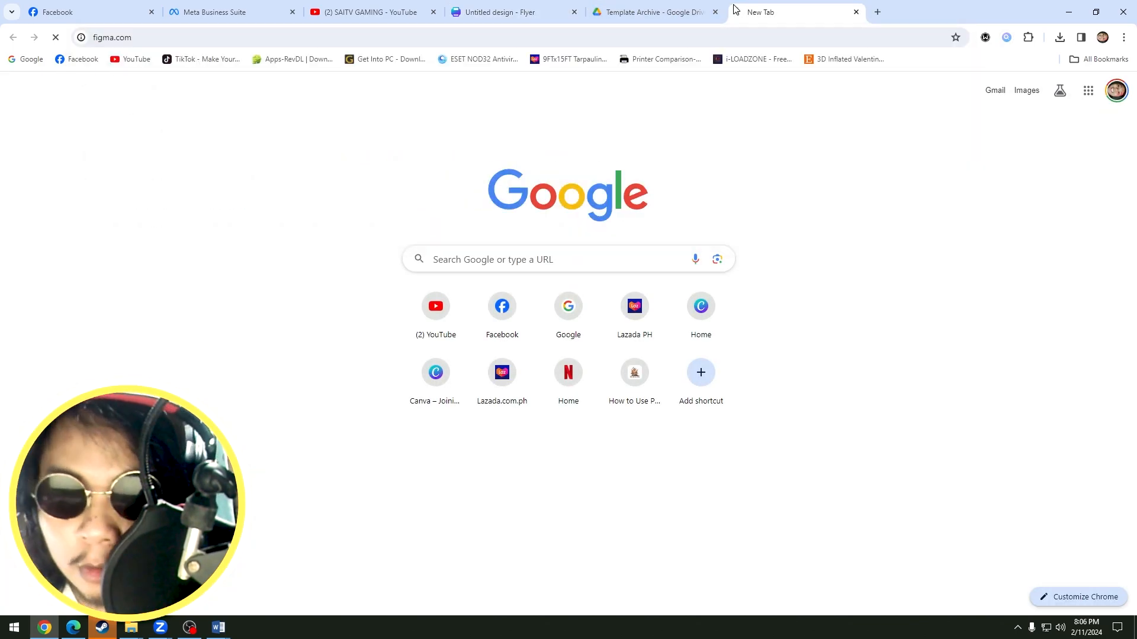
drag(737, 13, 661, 15)
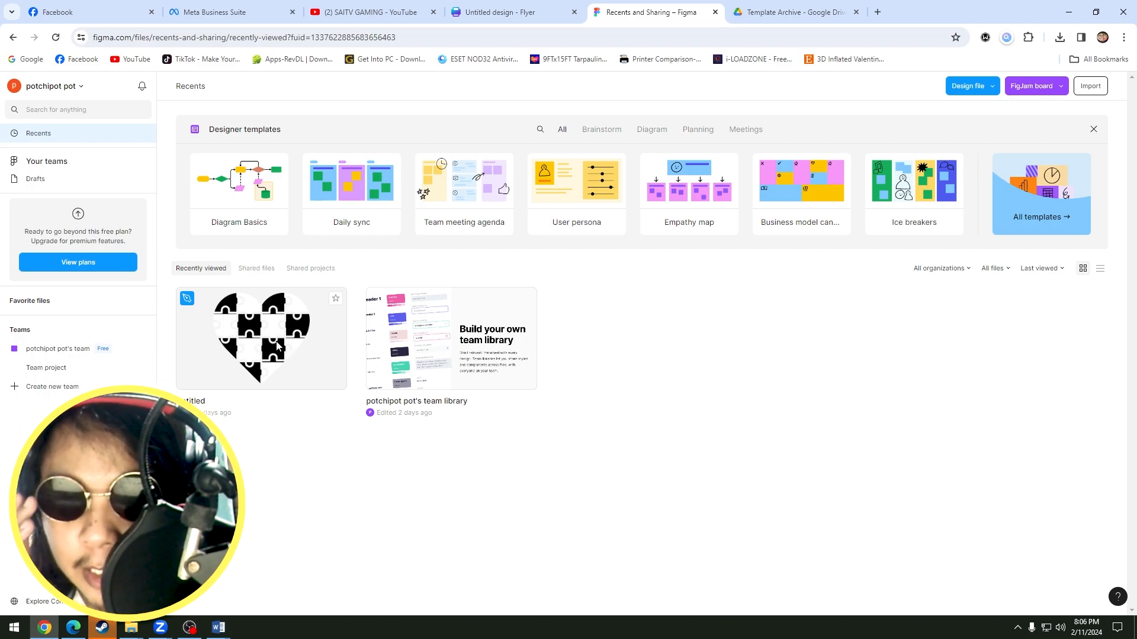
click(532, 12)
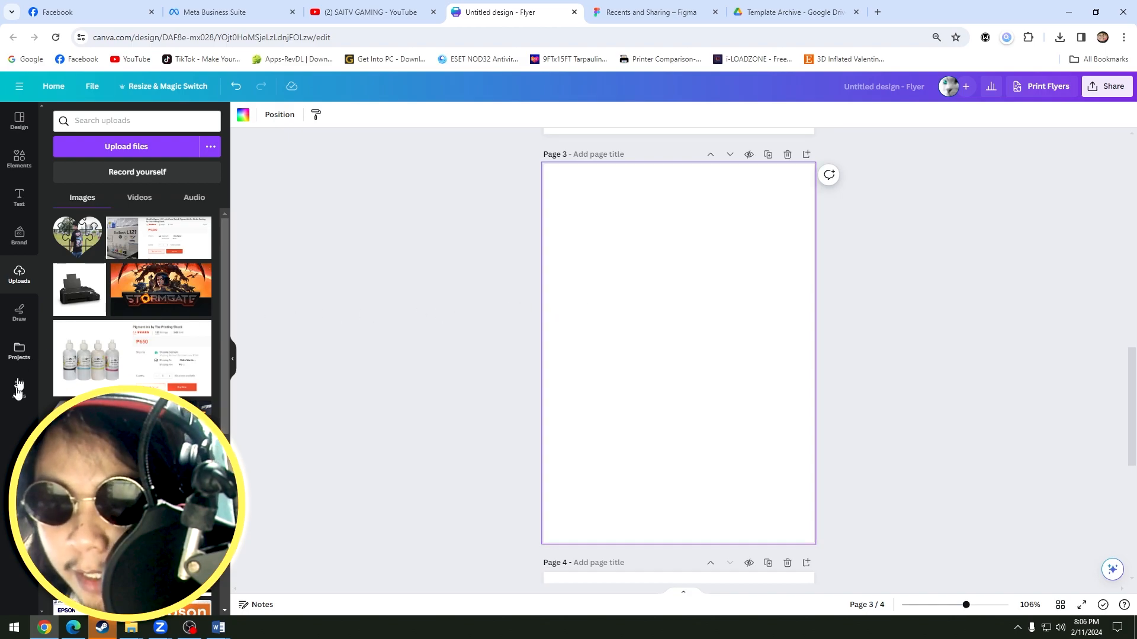
Place the imported Untitled design_3 butterfly on page 3, delete the photo inside it and nudge the empty frame.
click(19, 352)
drag(176, 258, 688, 318)
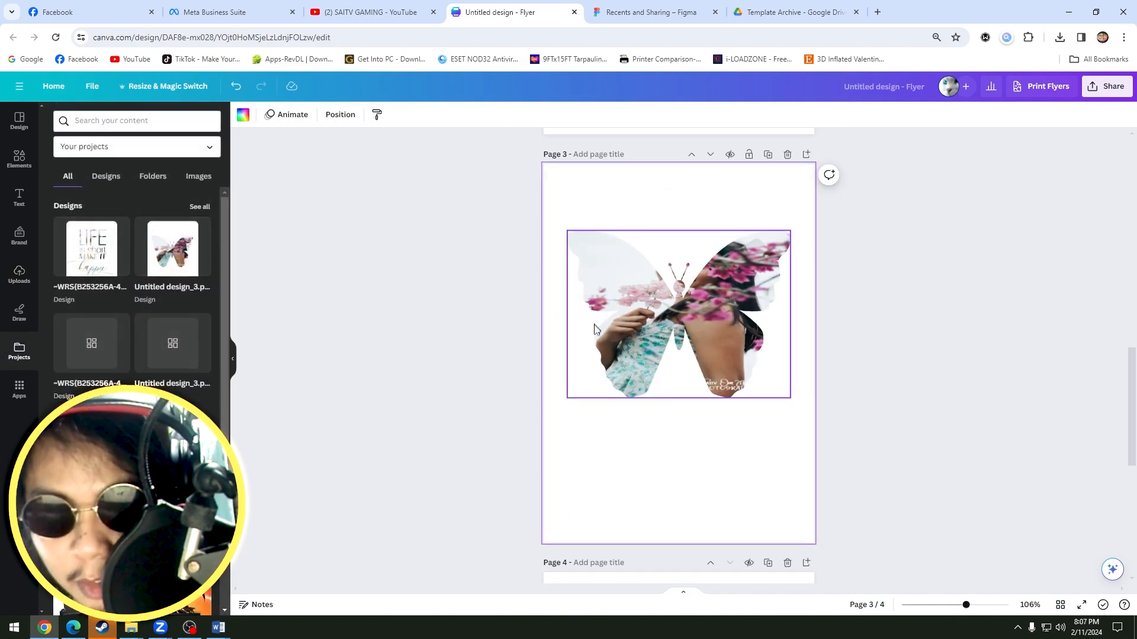
click(737, 328)
key(Delete)
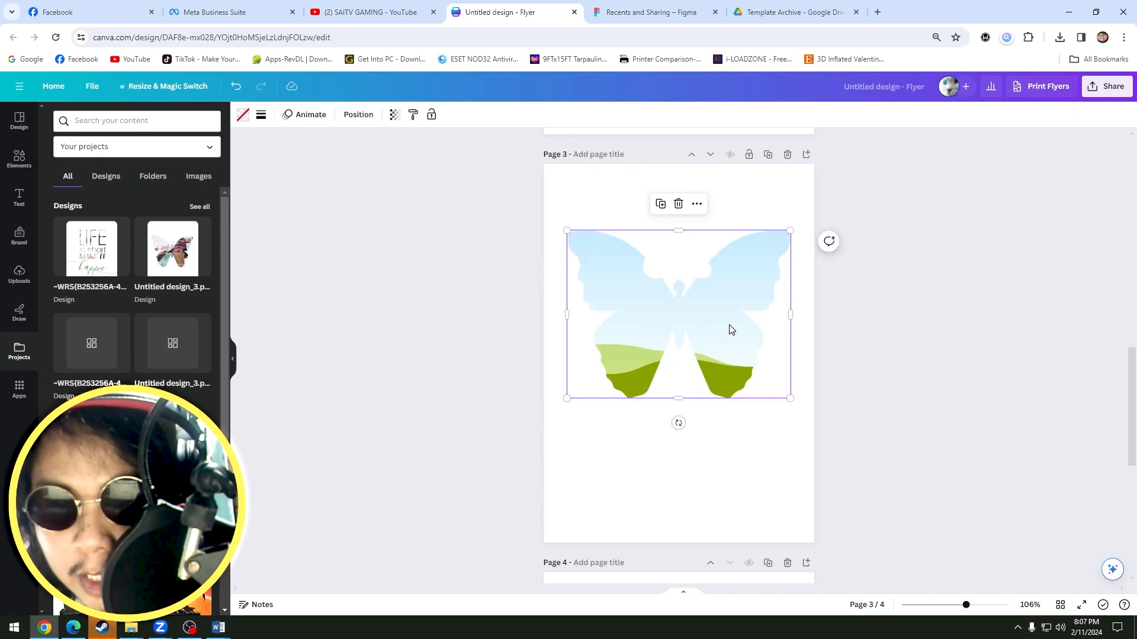
drag(699, 324, 705, 322)
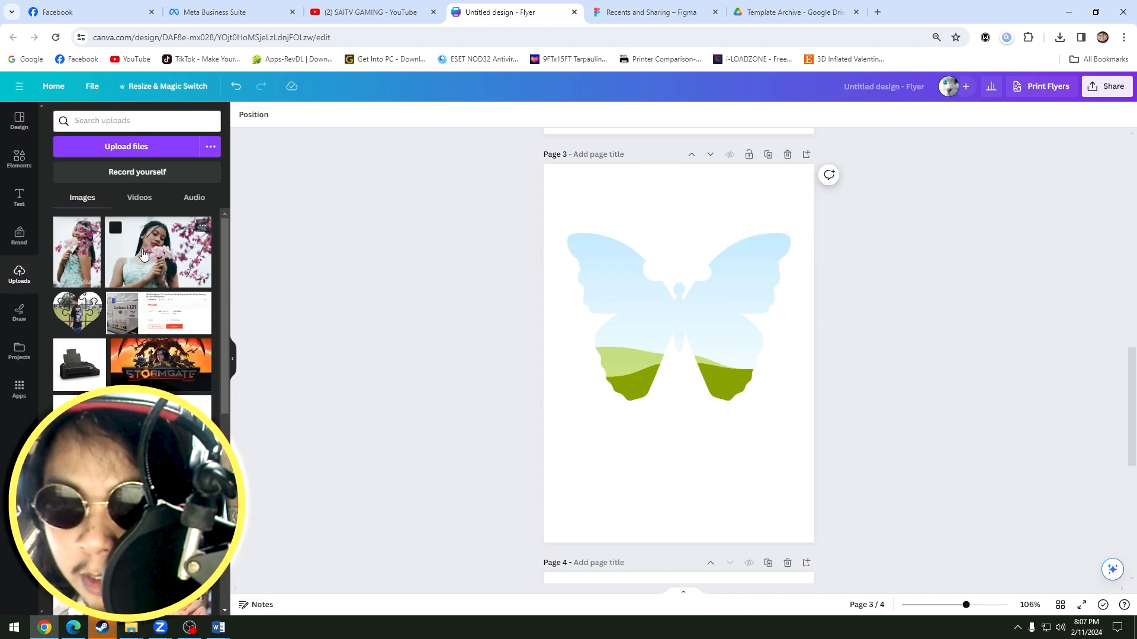
Fill the butterfly frame on page 3 with the wide photo of the woman holding flowers and inspect its crop.
drag(142, 253, 723, 293)
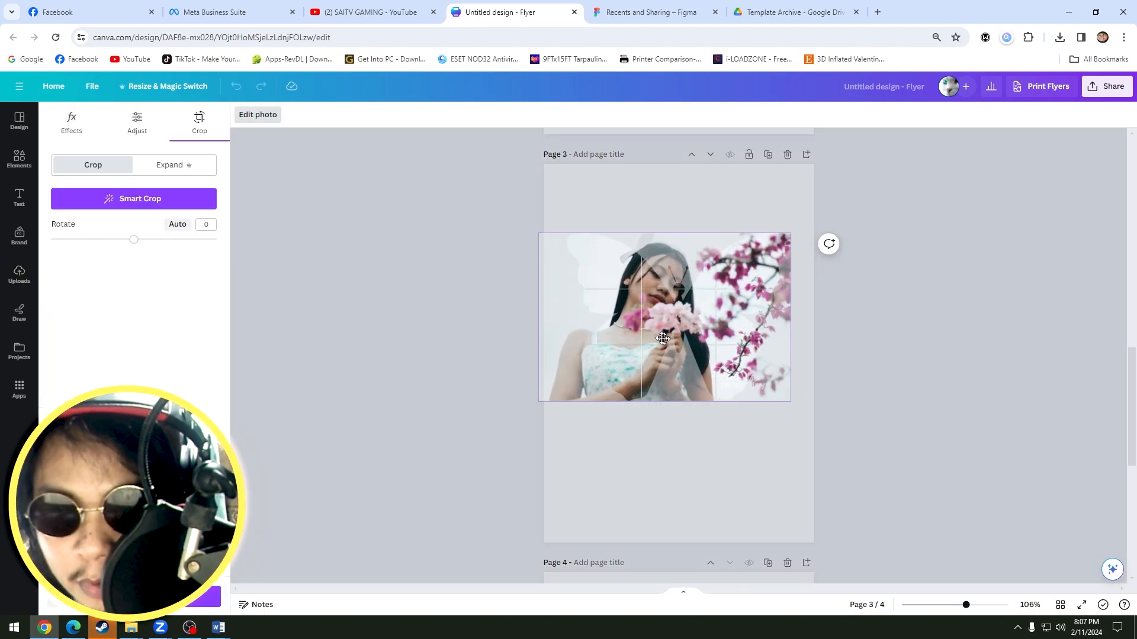
double_click(707, 311)
click(882, 309)
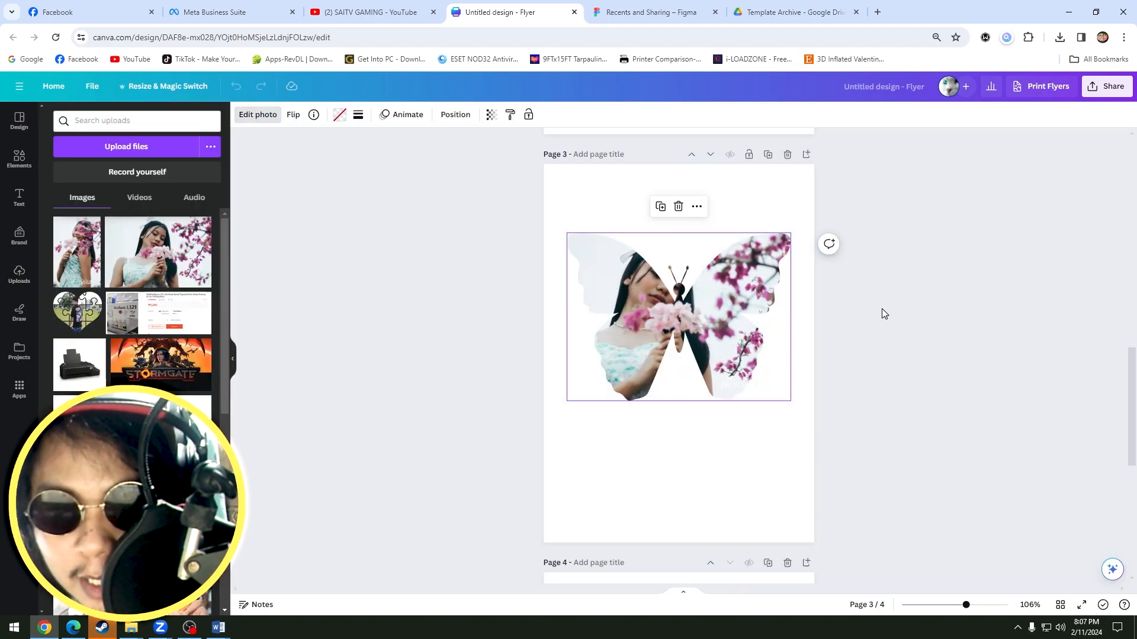
click(866, 329)
double_click(730, 317)
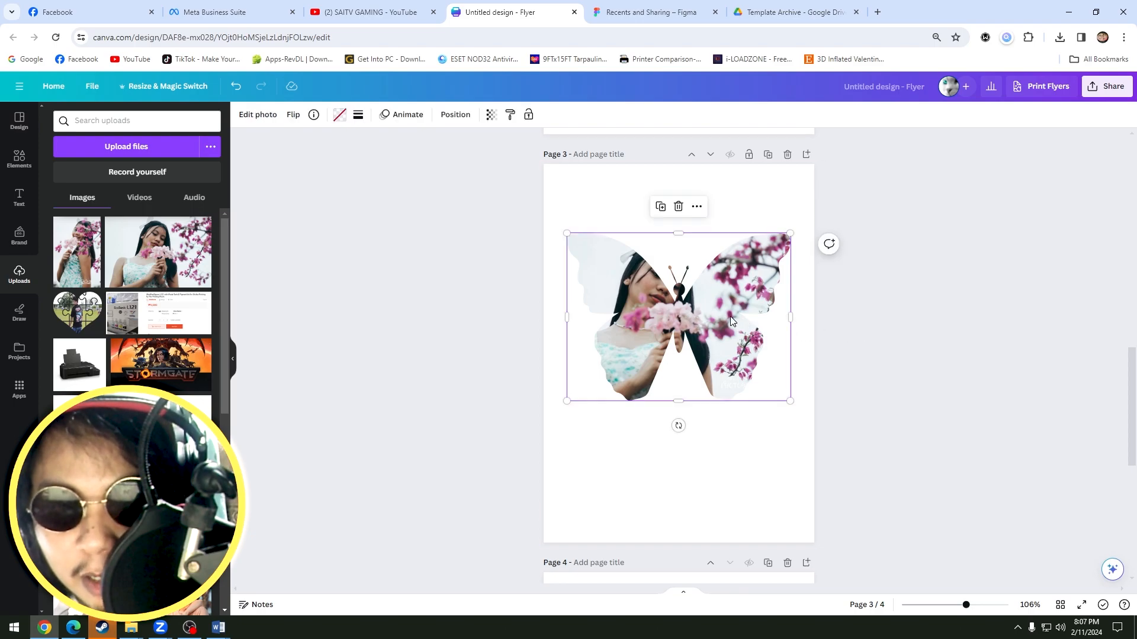
click(882, 345)
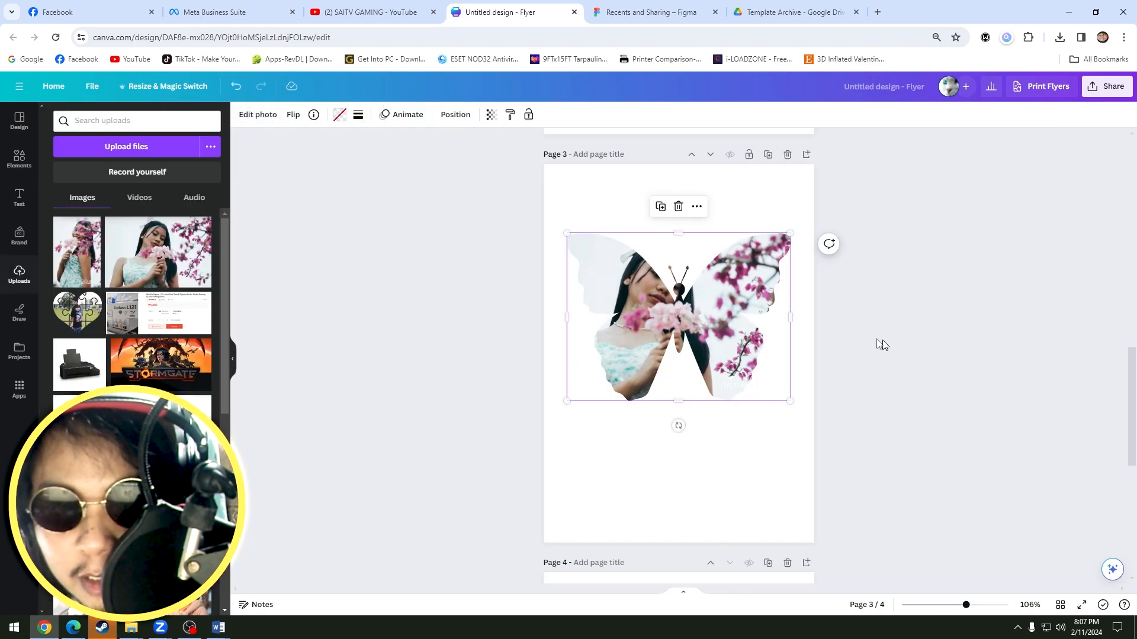
double_click(731, 301)
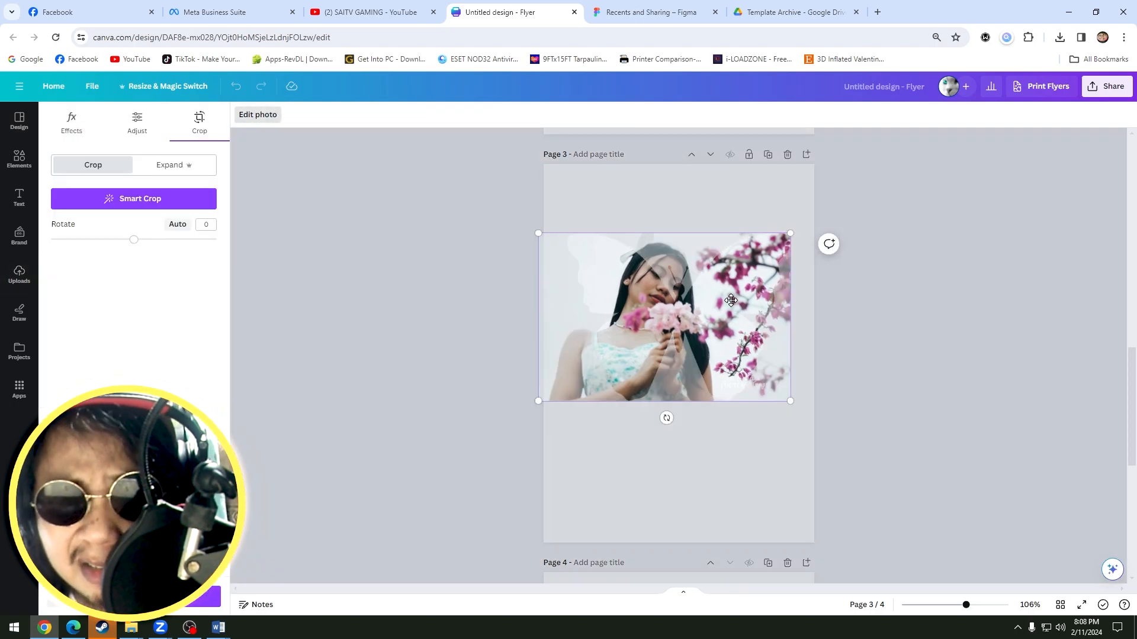
click(837, 326)
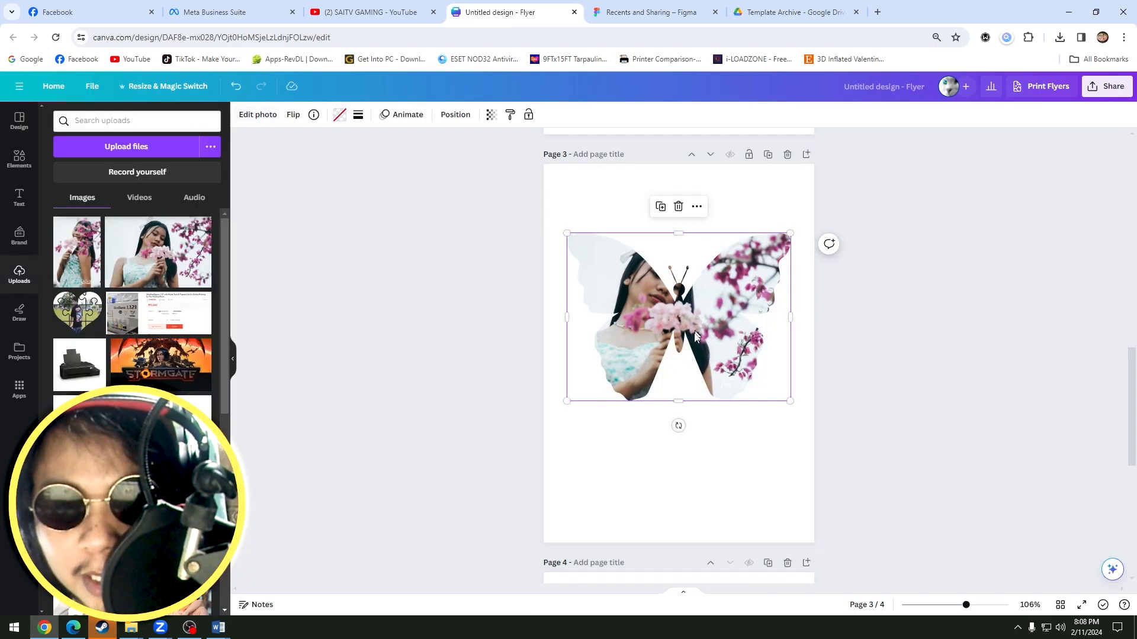
Move the butterfly slightly, rotate it a quarter turn counterclockwise and refill it with the upright portrait photo.
drag(711, 308, 728, 305)
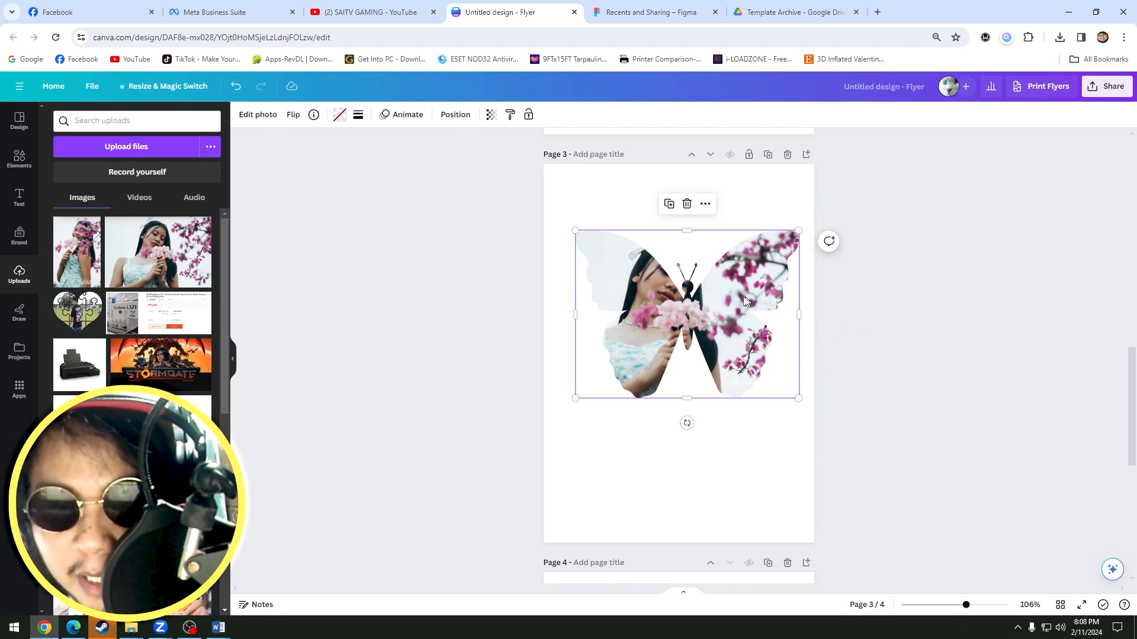
drag(687, 423, 793, 314)
drag(71, 272, 606, 278)
key(Delete)
click(76, 259)
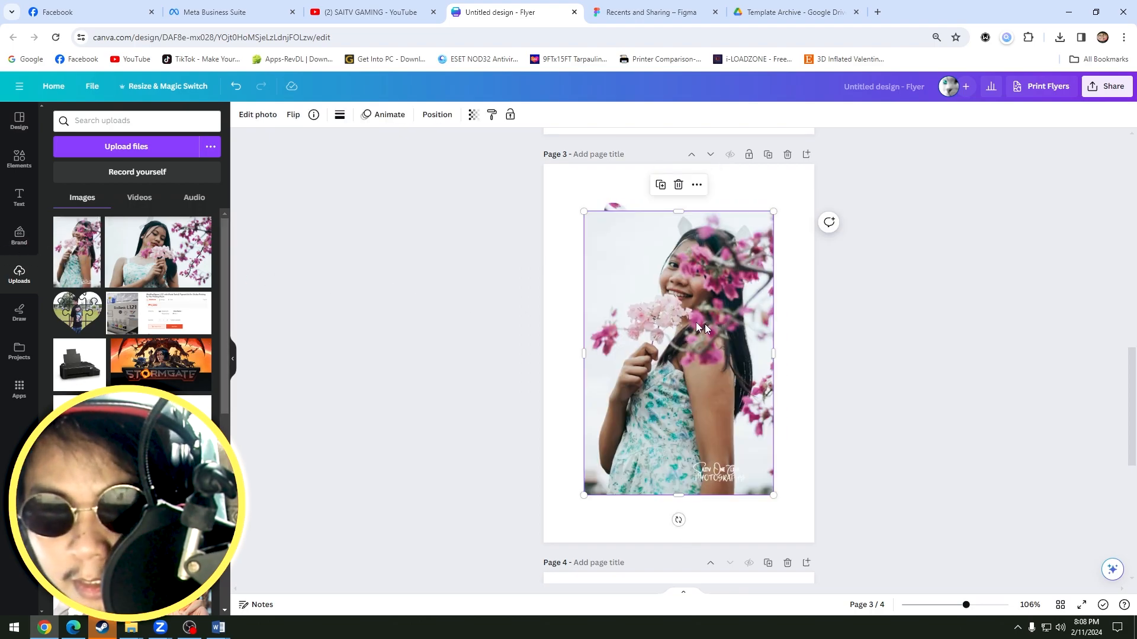
drag(700, 327, 739, 352)
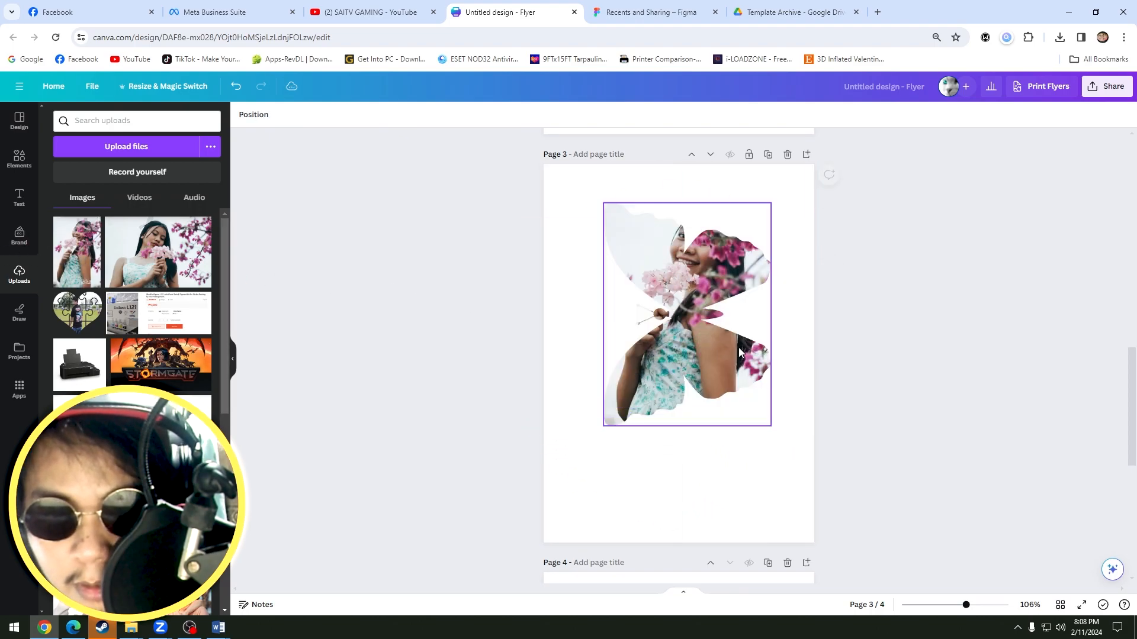
Try to put a rotated copy of the portrait photo into the butterfly, and rotate the butterfly back to horizontal.
click(83, 261)
drag(698, 352, 710, 425)
drag(809, 426, 692, 484)
drag(692, 420, 677, 297)
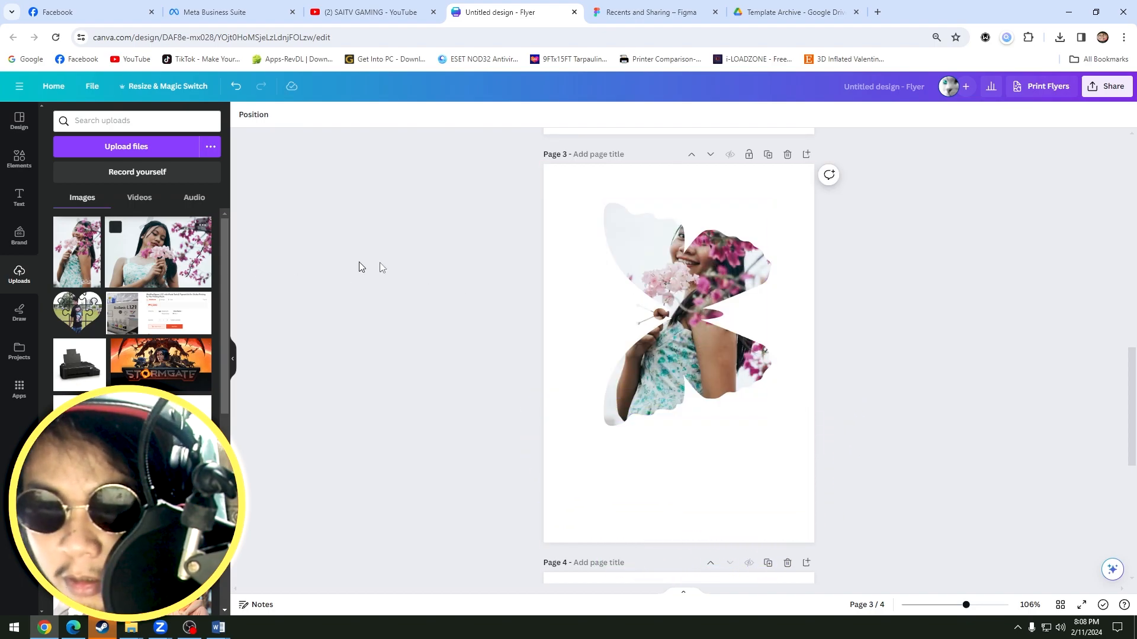
click(692, 305)
drag(792, 335, 684, 398)
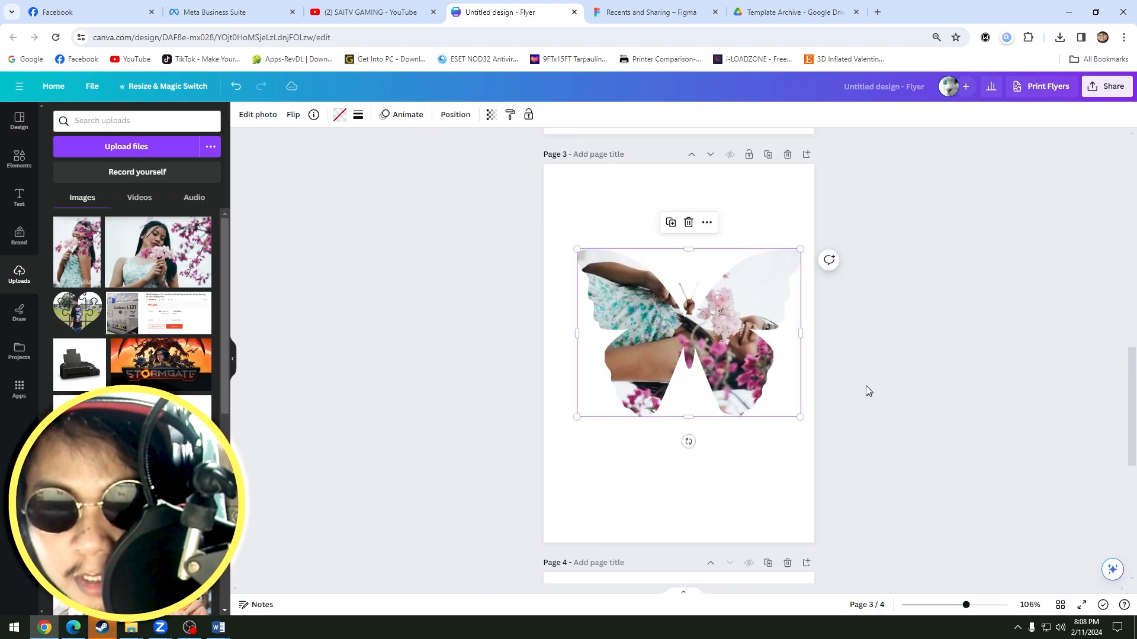
Search the graphics elements for SUNSET and fill the butterfly on page 3 with the orange sunset graphic.
click(138, 112)
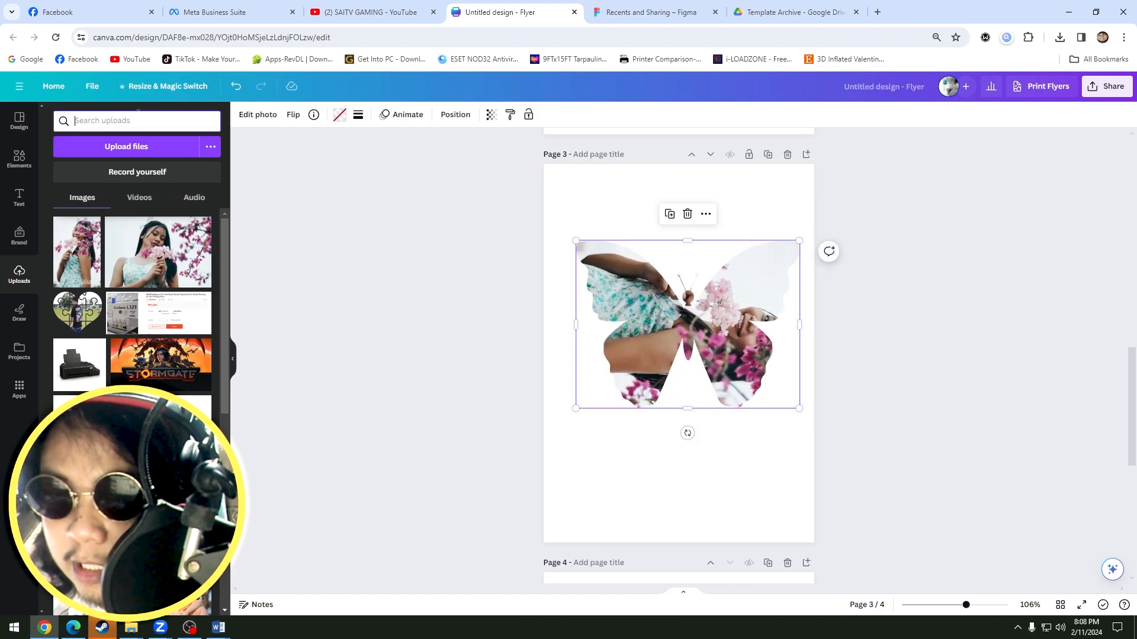
click(10, 160)
click(126, 121)
double_click(126, 122)
text(s)
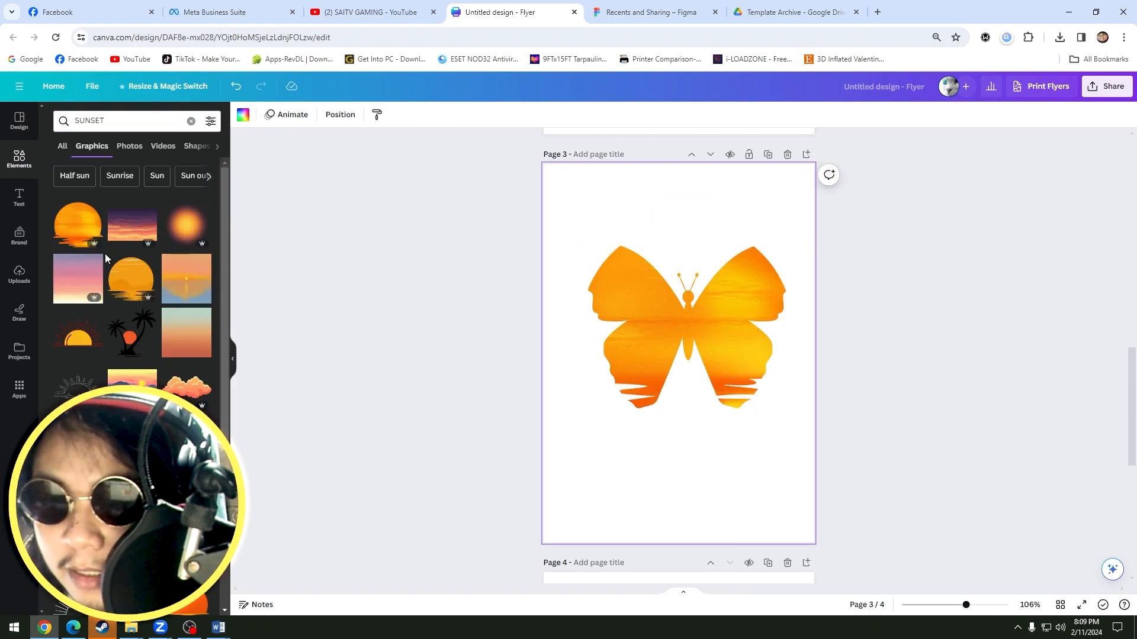
drag(131, 225, 658, 309)
scroll(828, 350, up, 3)
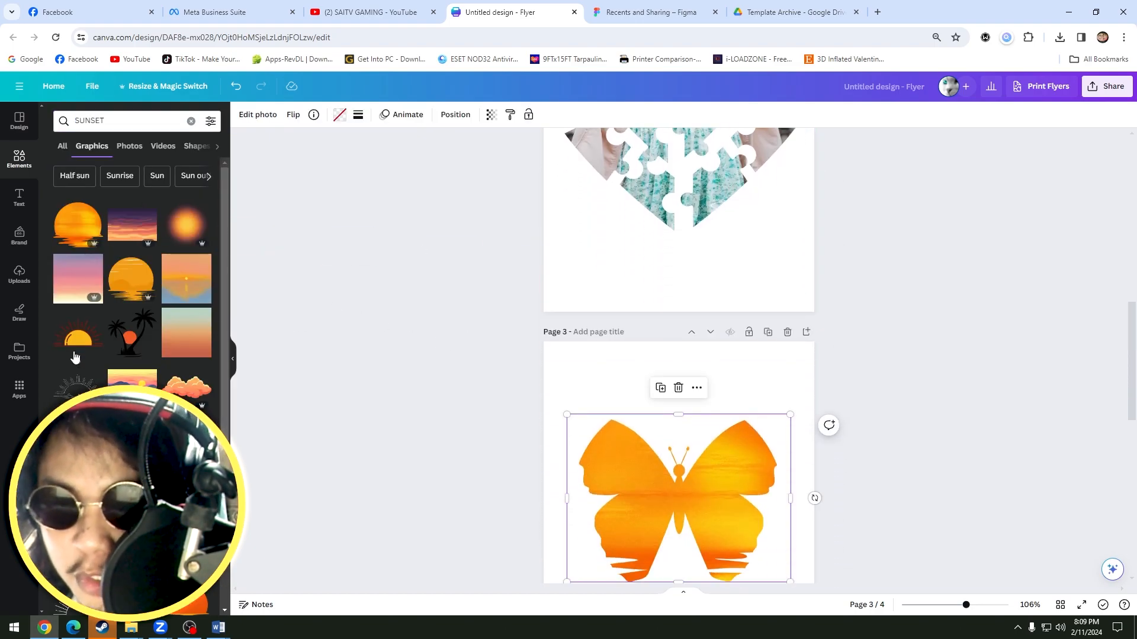
Add the LIFE is short MAKE IT happy quote design from the projects to the flyer.
click(21, 349)
scroll(598, 263, up, 3)
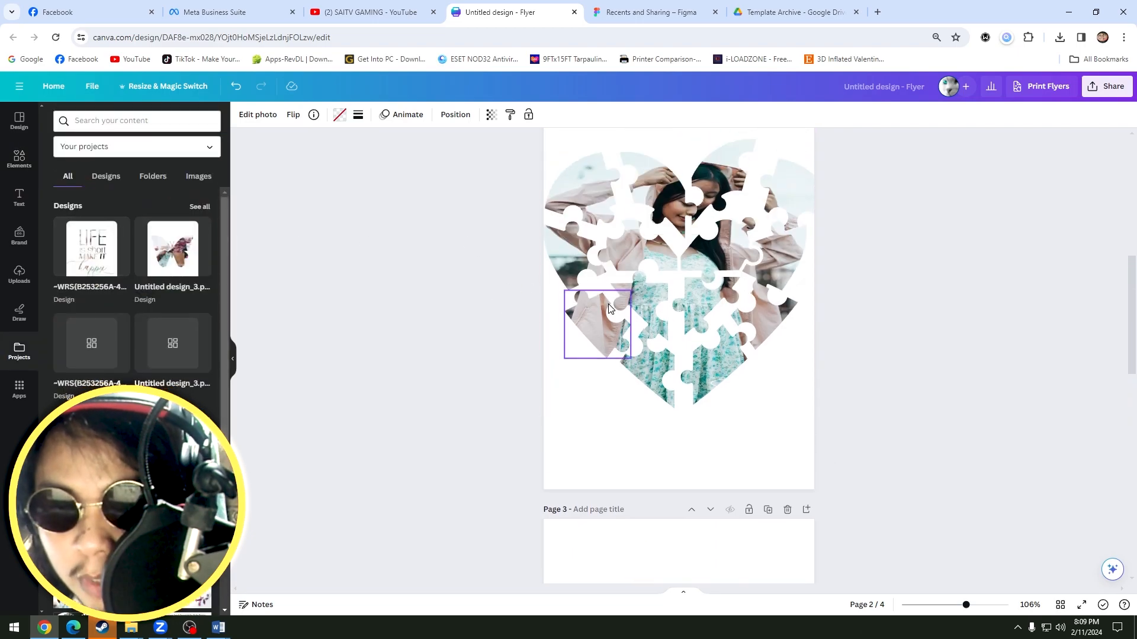
scroll(596, 325, down, 4)
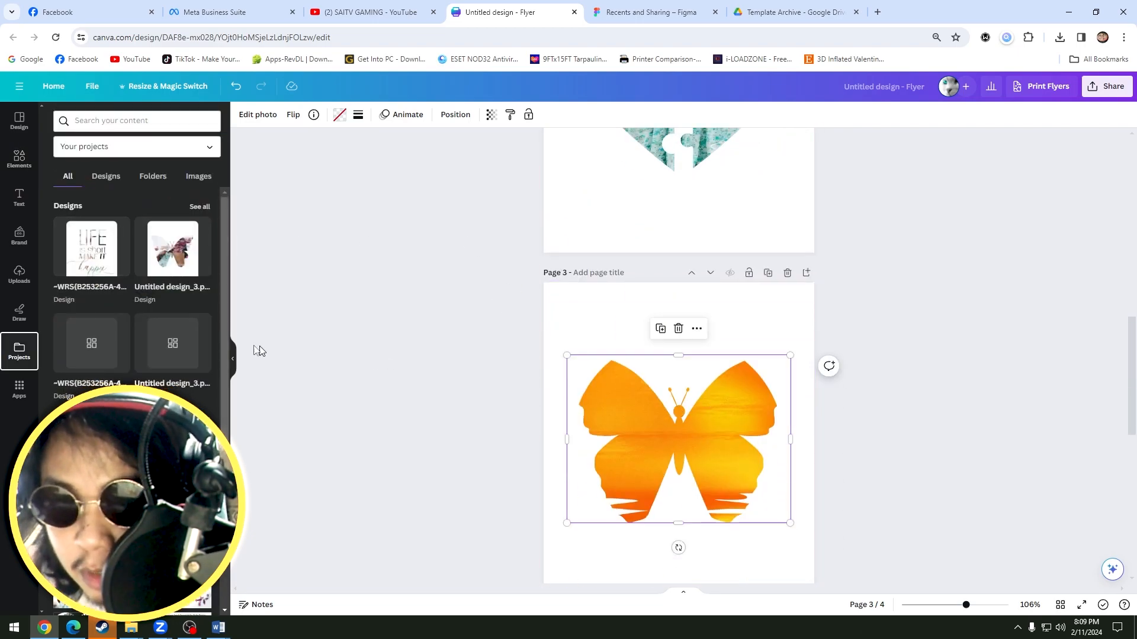
click(99, 246)
scroll(681, 314, down, 2)
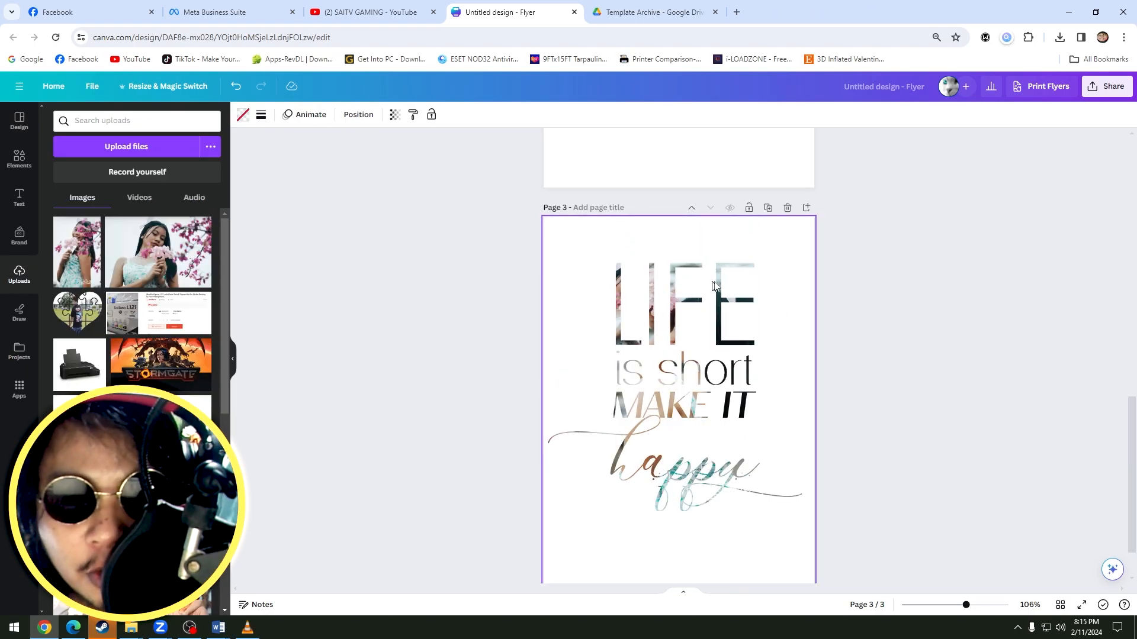
Try widening the letter L of LIFE on page 3 toward the page edge, and undo the change.
click(625, 303)
drag(615, 304, 597, 302)
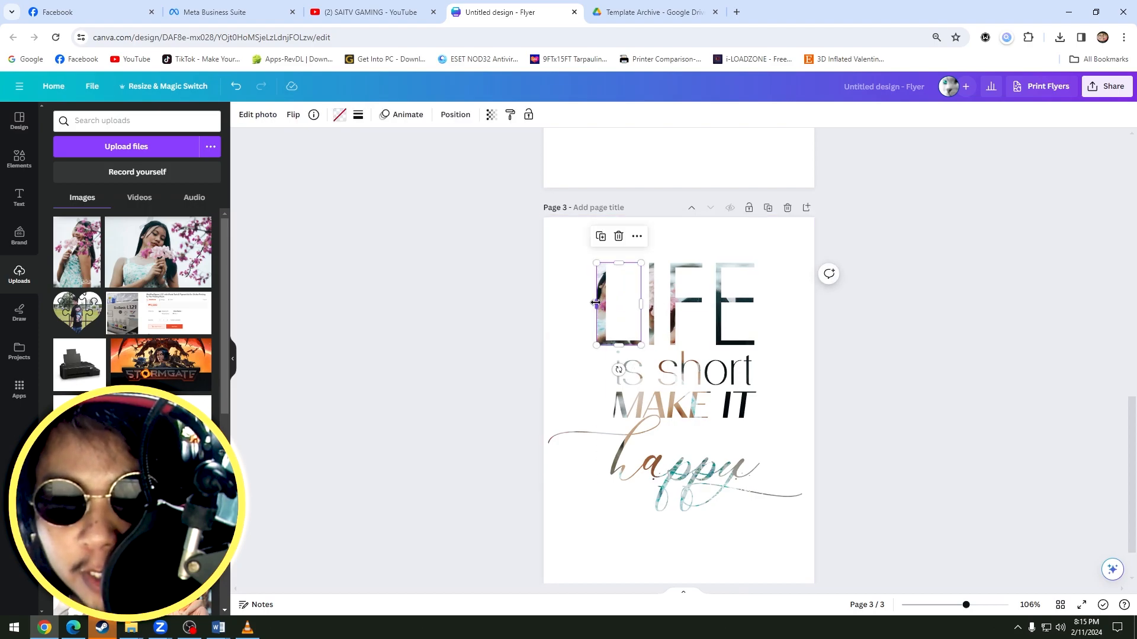
key(ctrl+z)
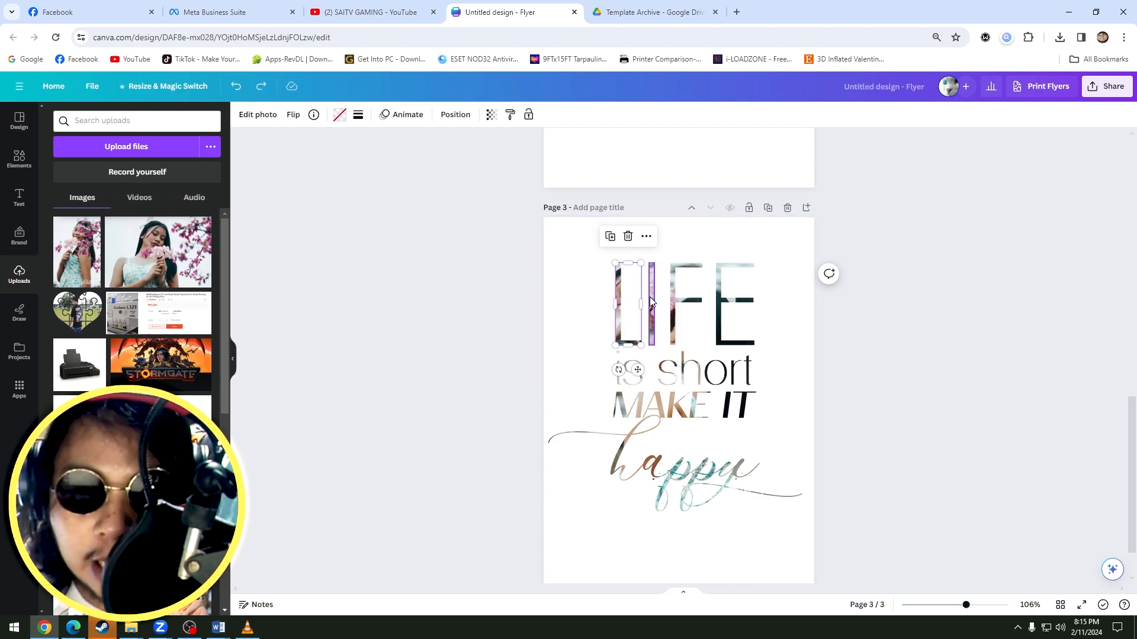
click(788, 315)
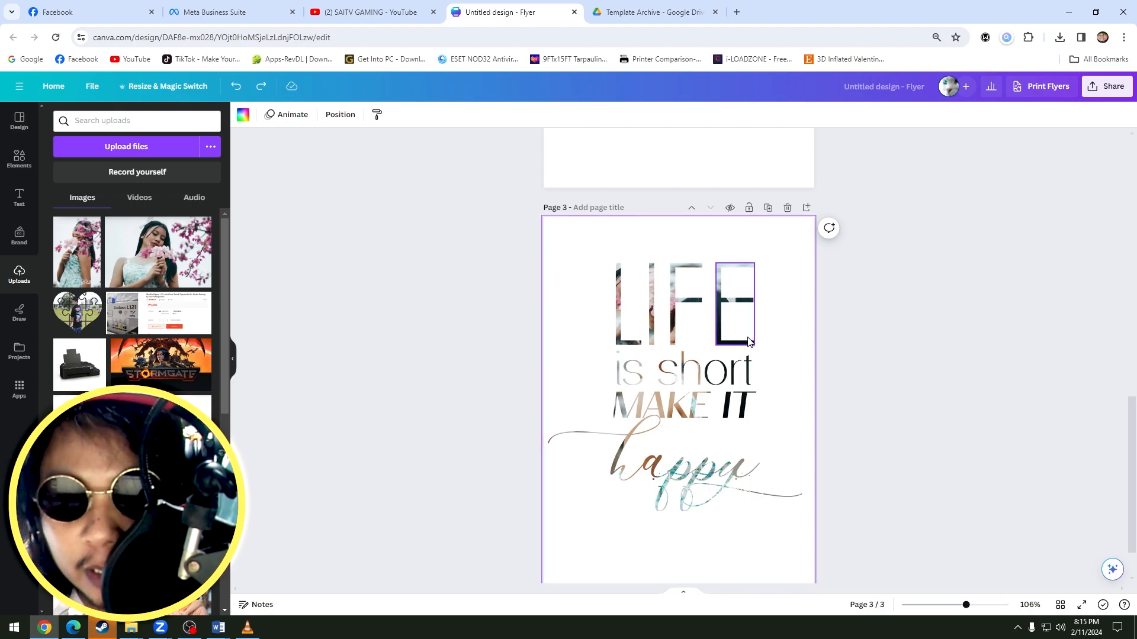
Switch to Word, open the picture shape fill for the butterfly without applying one, and view the LIFE quote document.
mouse_move(218, 627)
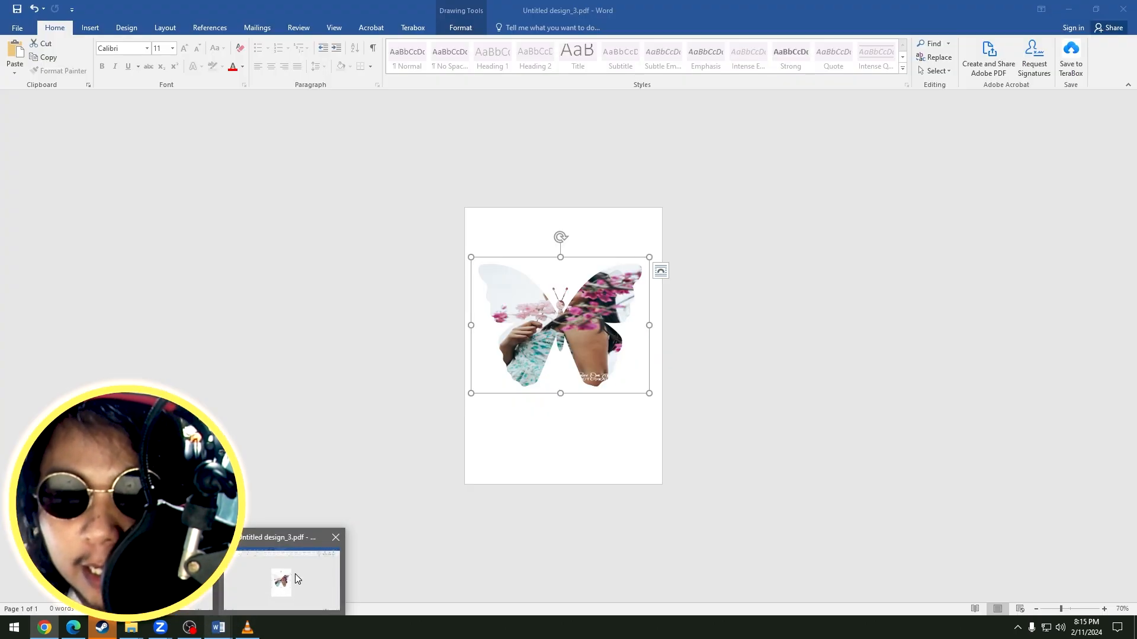
click(295, 574)
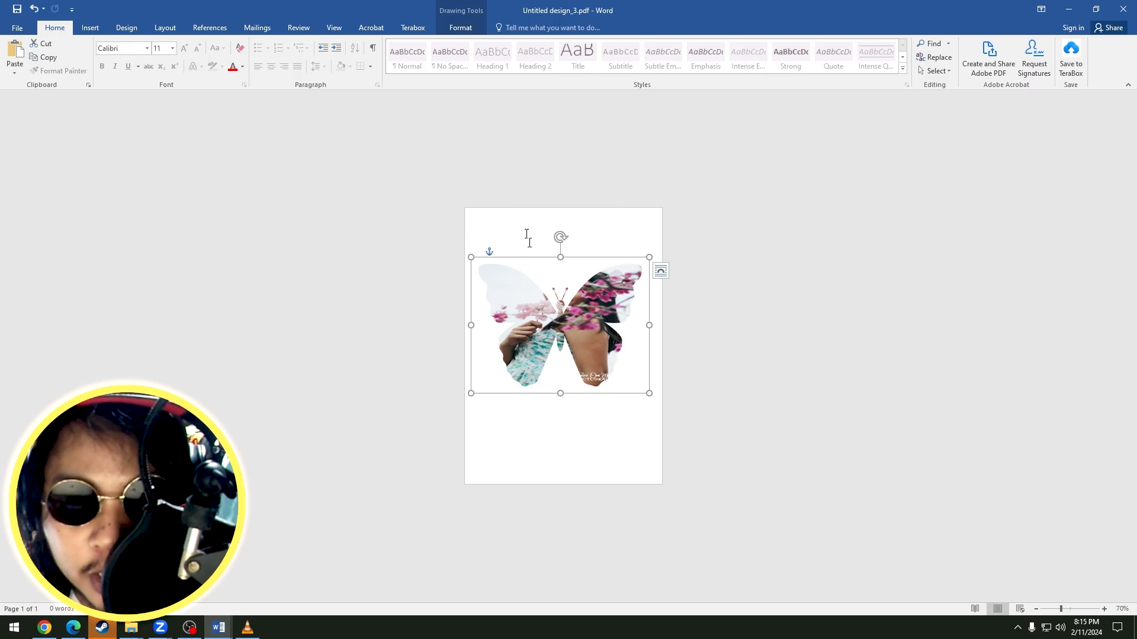
click(461, 28)
click(425, 44)
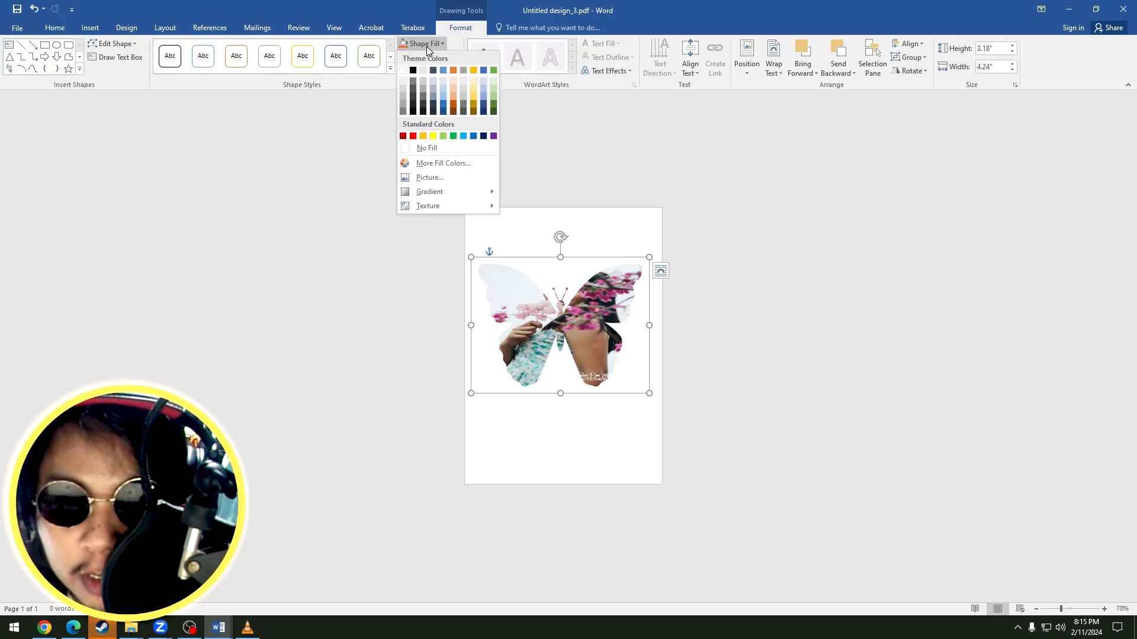
click(429, 177)
click(457, 297)
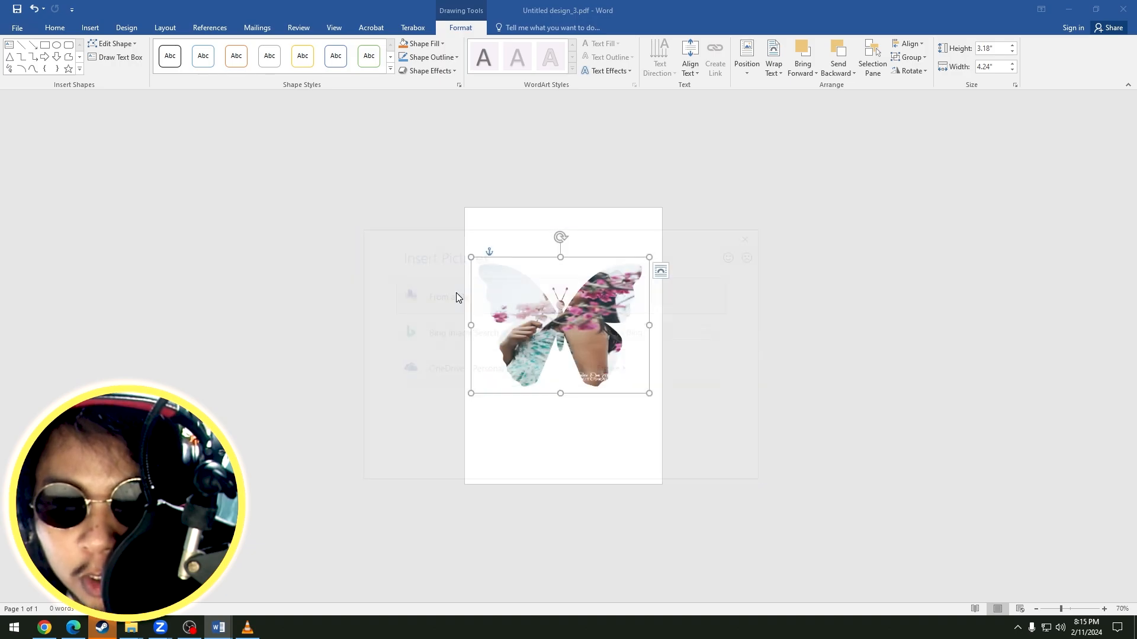
click(527, 300)
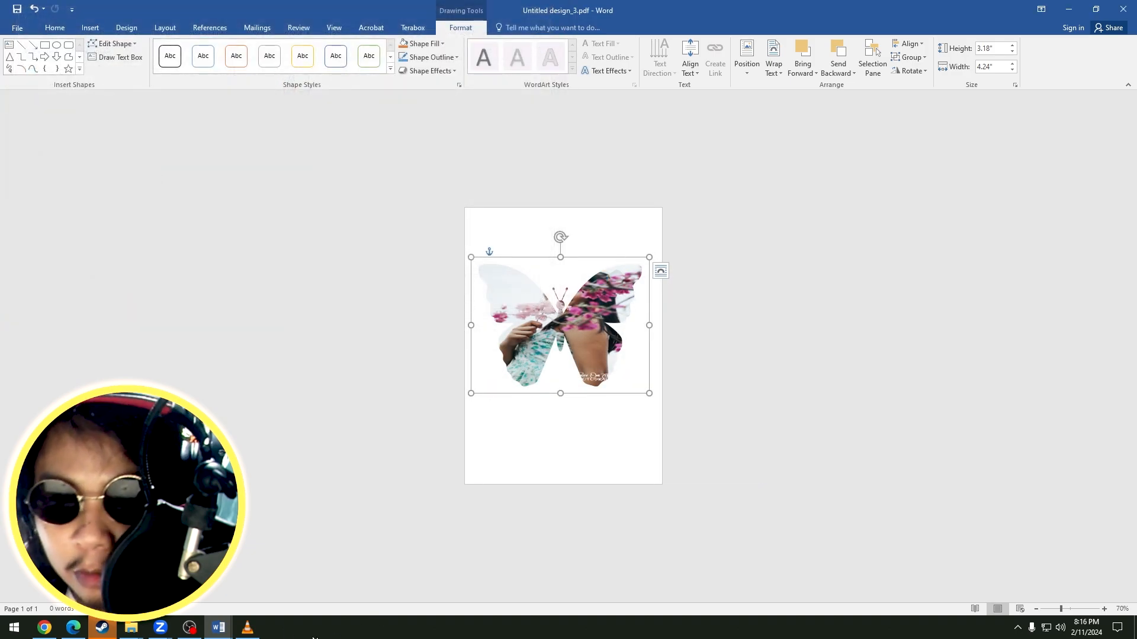
mouse_move(219, 630)
click(256, 586)
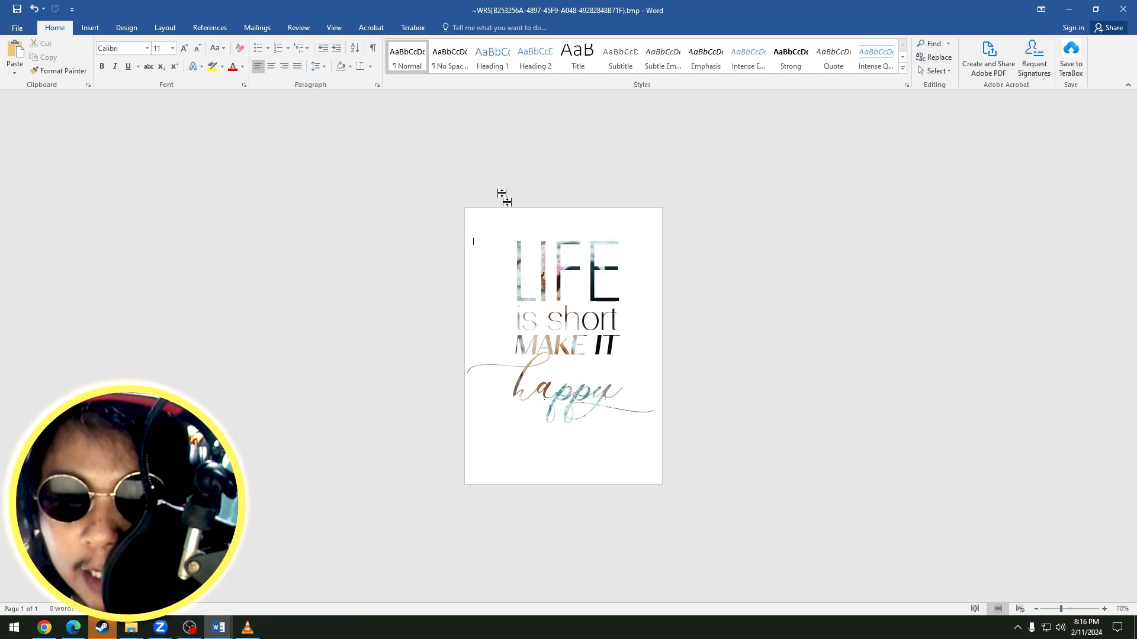
Switch back to Canva and search the elements for SUNSET.
click(45, 628)
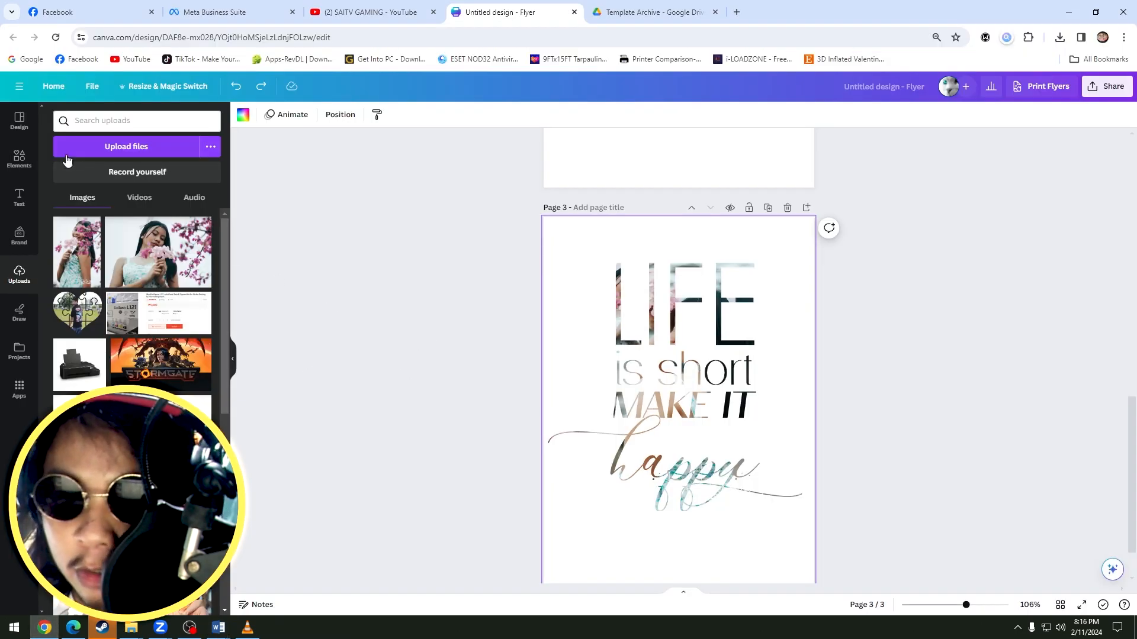
click(27, 161)
drag(117, 123, 66, 121)
text(SUNSET)
key(Return)
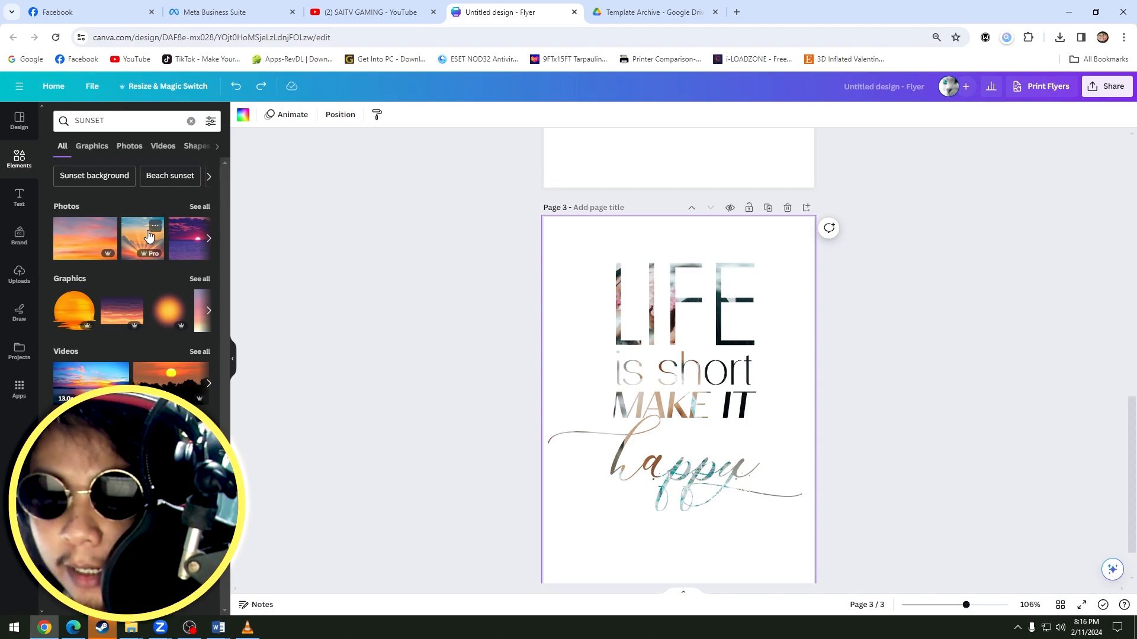
scroll(150, 240, up, 6)
scroll(628, 441, down, 7)
scroll(714, 558, up, 5)
scroll(714, 558, down, 5)
Fill the letters L, I, F and E of LIFE on page 3 with the purple sunset sea photo.
drag(190, 255, 680, 251)
click(764, 323)
drag(764, 323, 750, 368)
drag(187, 245, 628, 249)
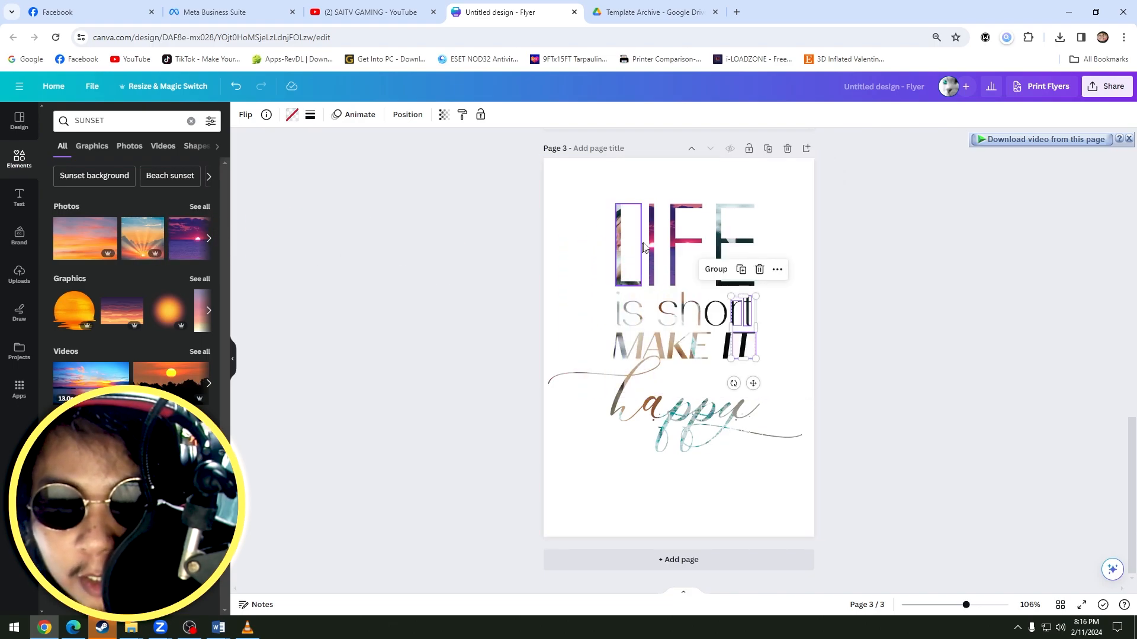
drag(189, 240, 535, 251)
drag(189, 240, 714, 237)
click(789, 229)
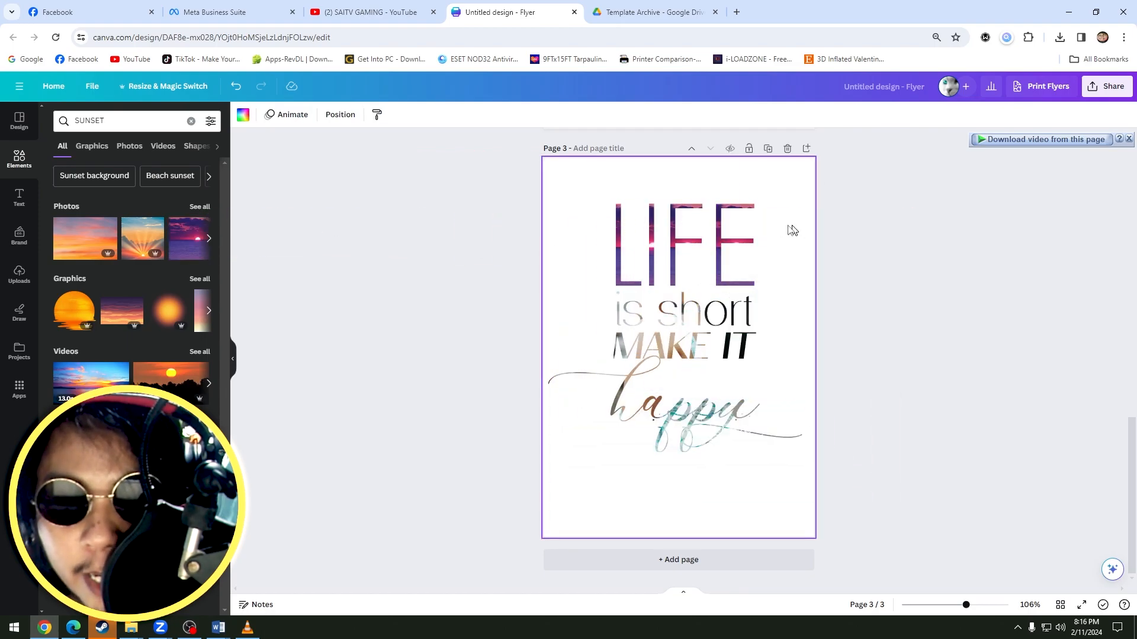
Reposition the sunset photo inside the letters L and I, shifting each crop sideways within its letter.
scroll(746, 261, up, 3)
scroll(685, 284, up, 2)
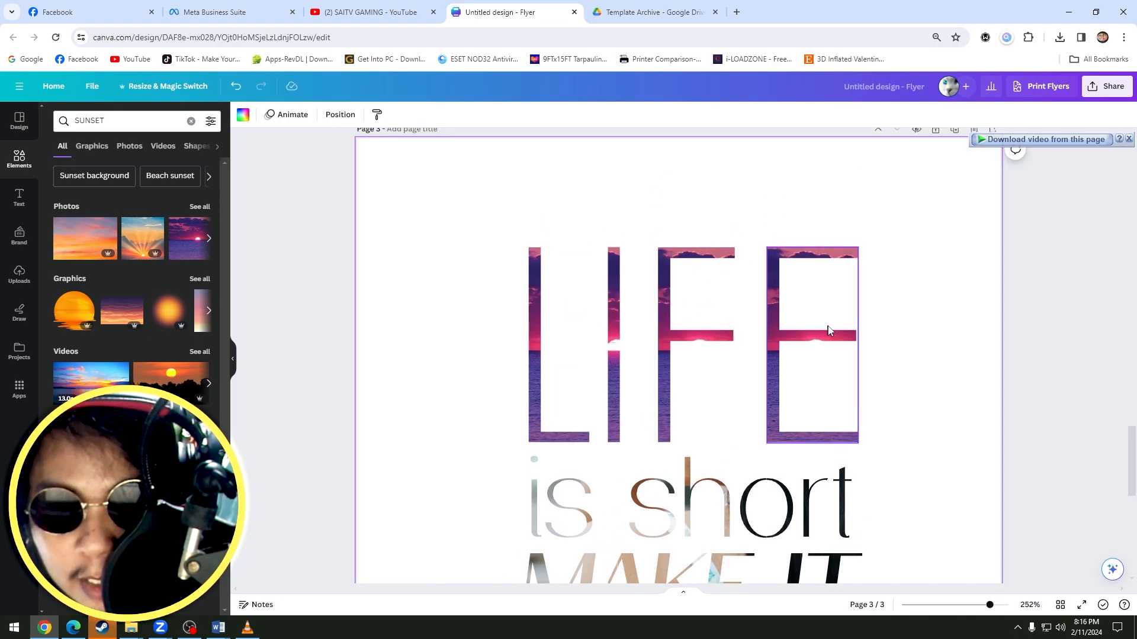
click(530, 326)
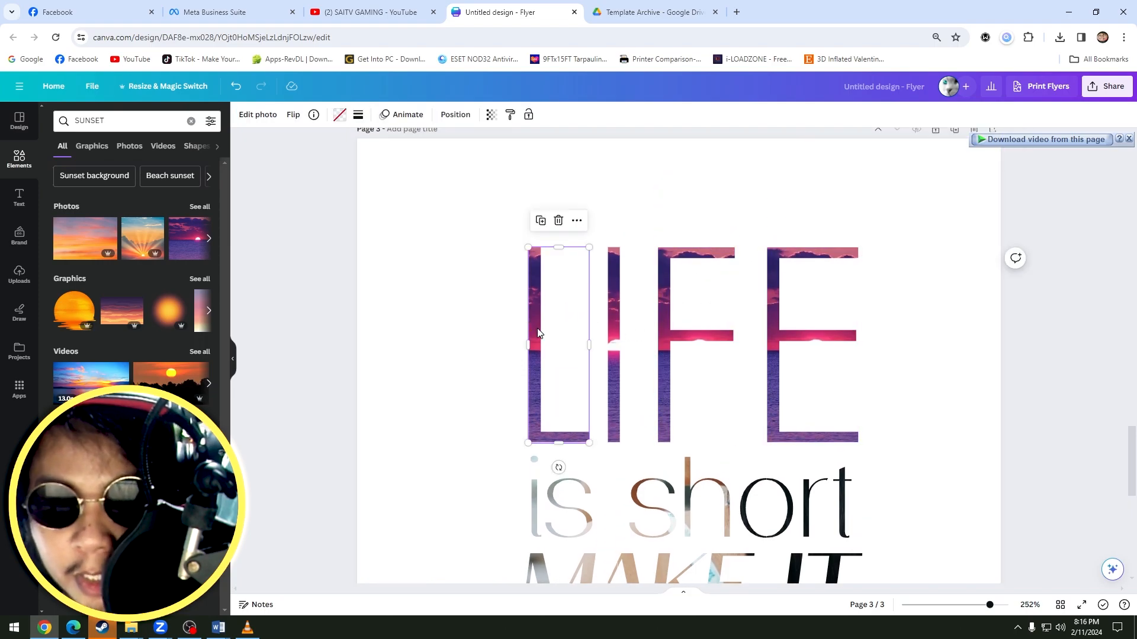
double_click(538, 333)
drag(537, 328, 503, 324)
click(613, 317)
double_click(609, 309)
drag(610, 310, 533, 307)
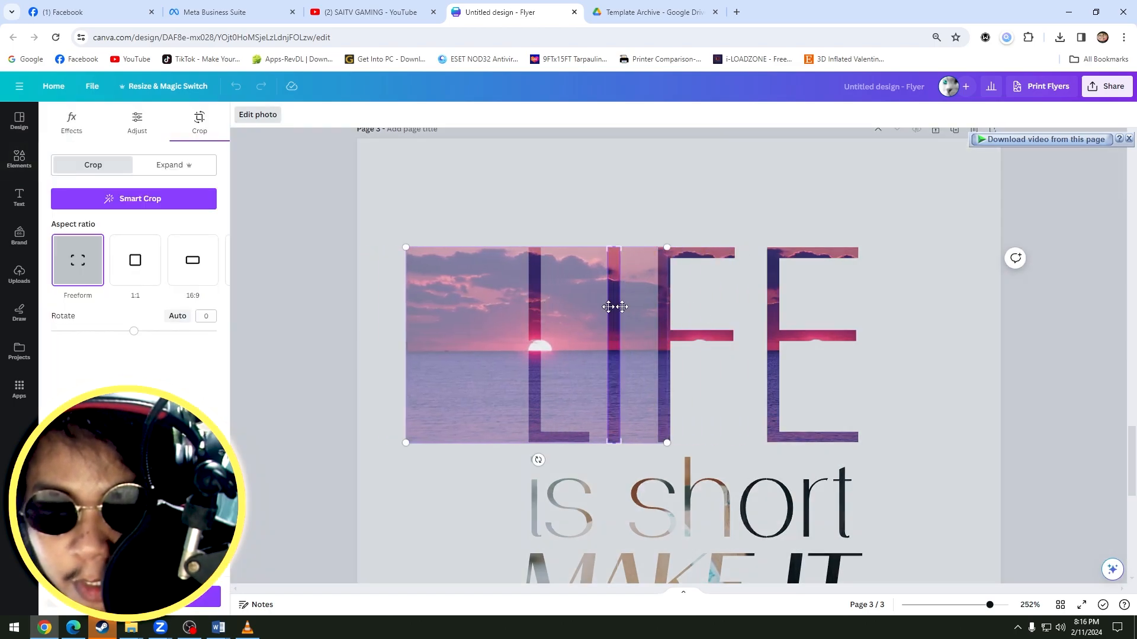
click(941, 315)
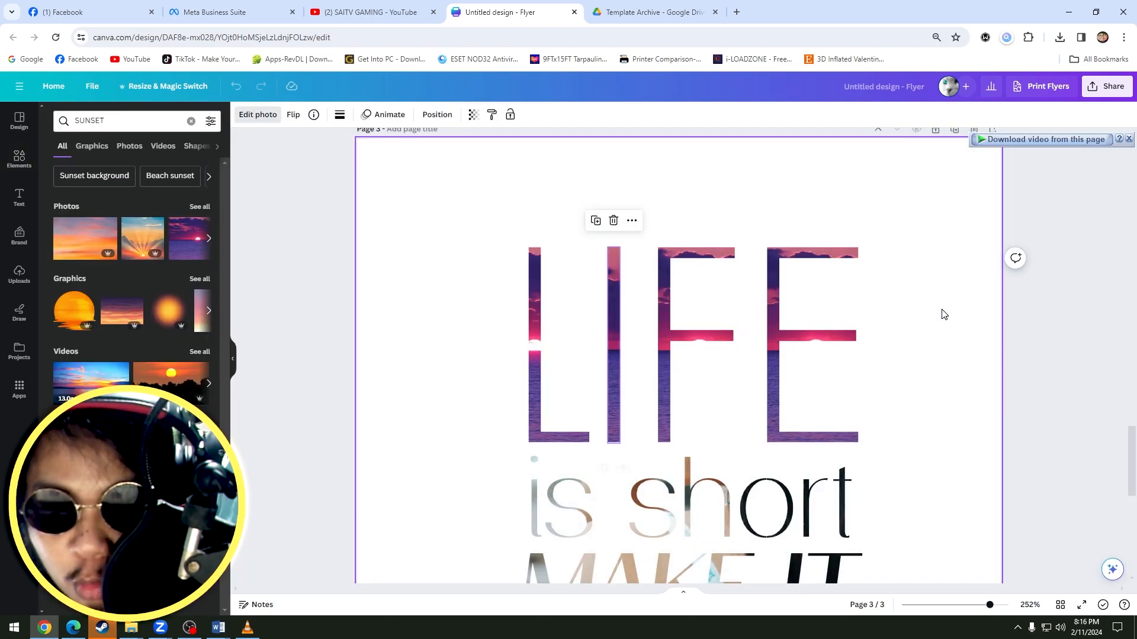
click(627, 292)
drag(467, 213, 918, 460)
click(947, 370)
Try several solid colours on the letter E of LIFE, undo the dark photo colour and keep the crimson Brand Kit colour.
click(778, 332)
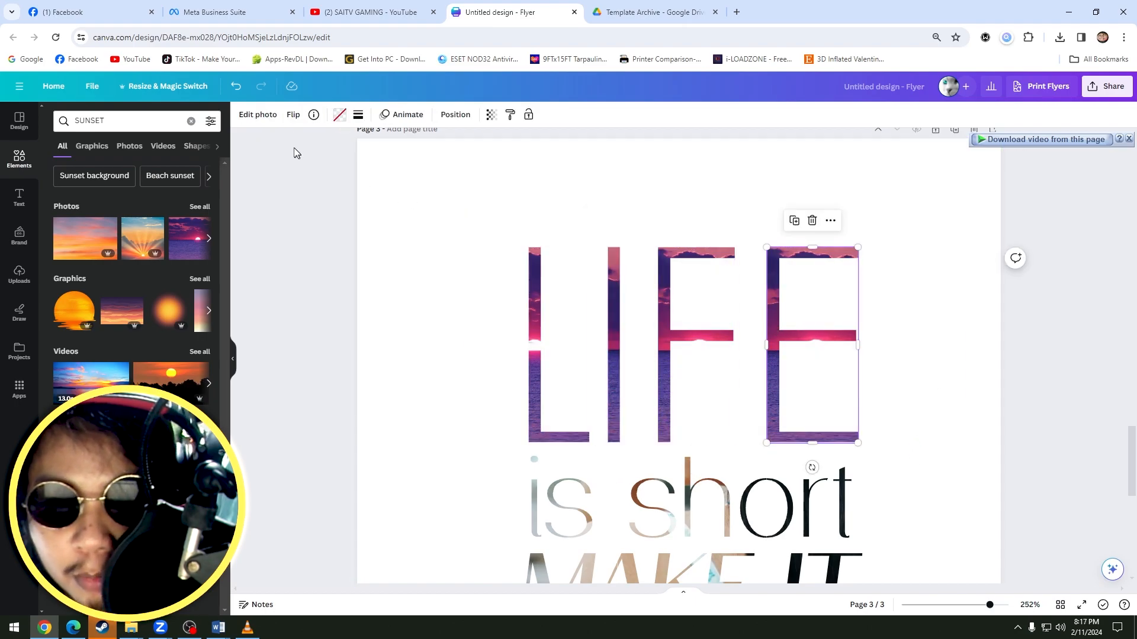
click(342, 118)
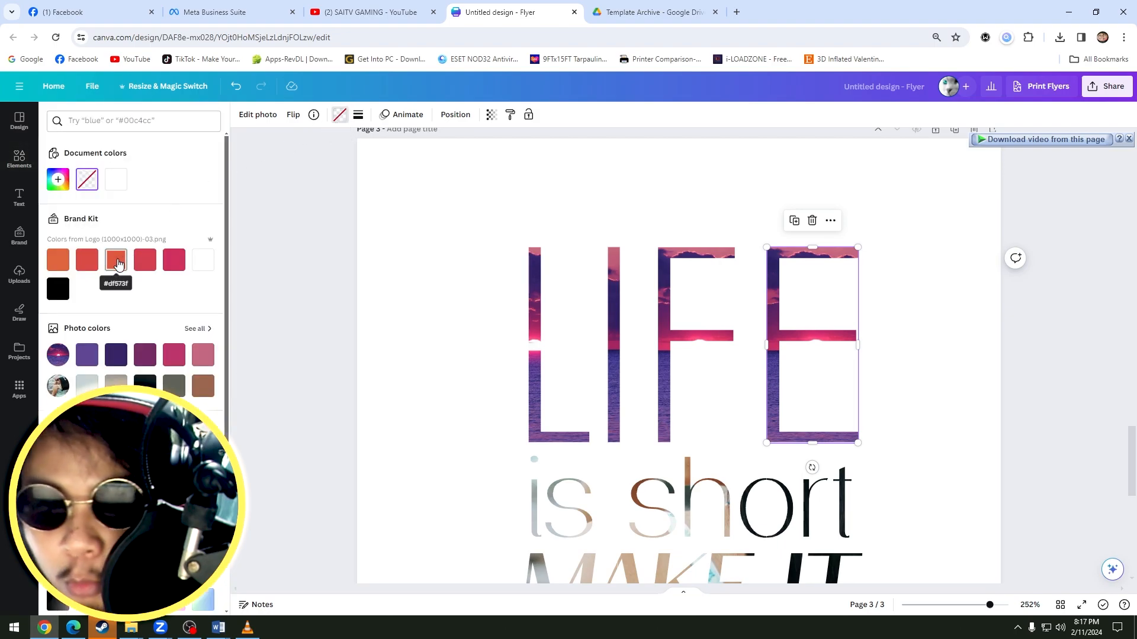
click(116, 261)
click(145, 260)
click(172, 260)
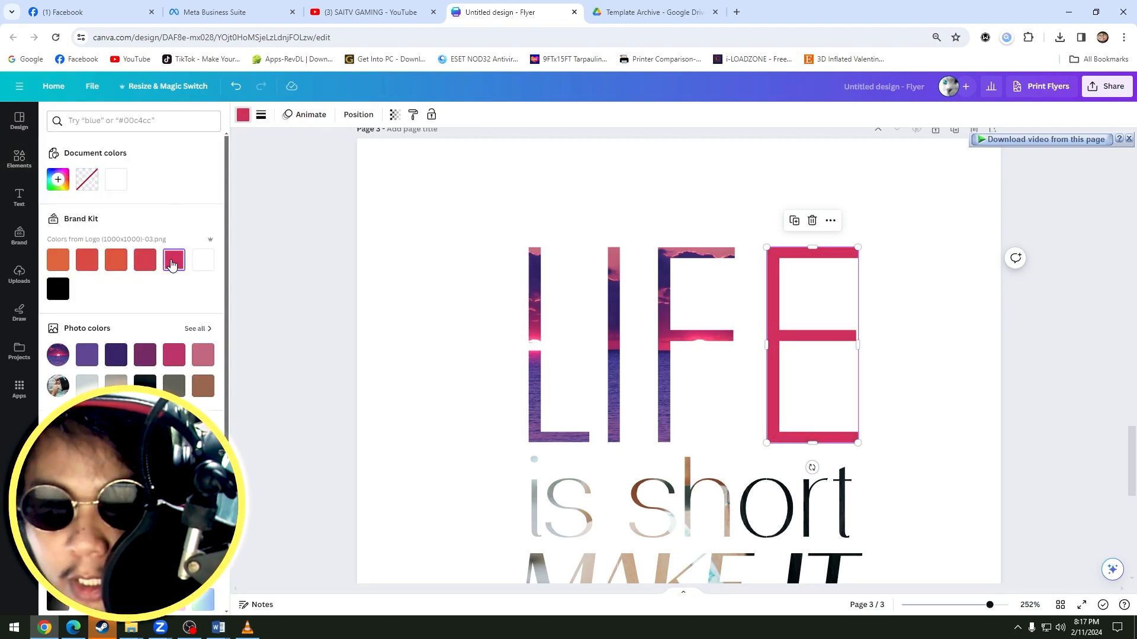
click(145, 385)
click(931, 320)
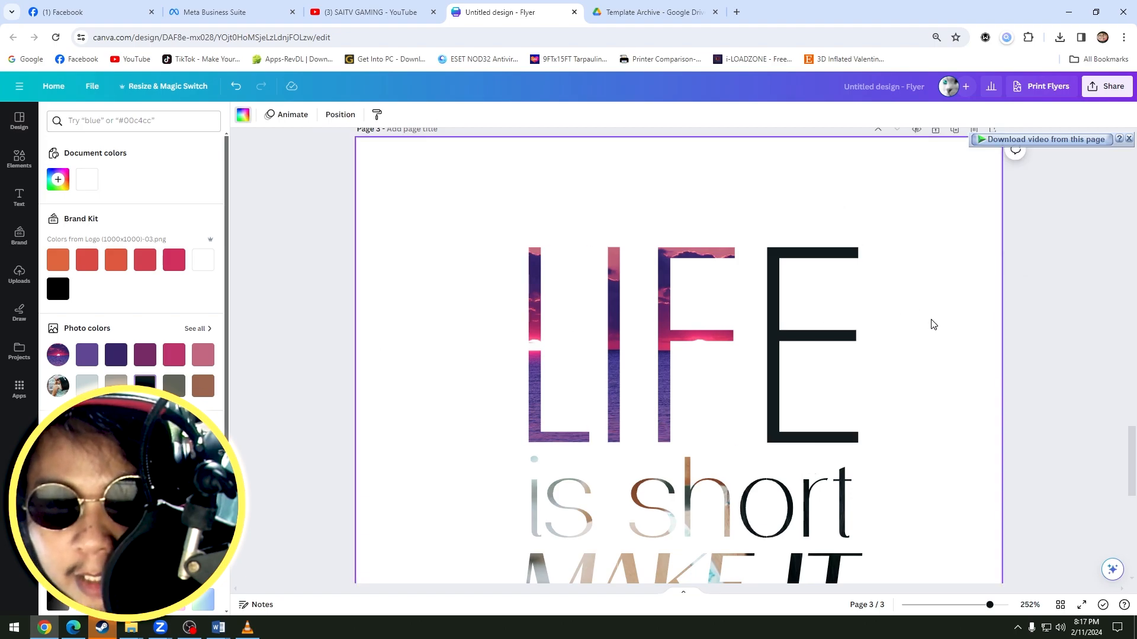
key(ctrl+z)
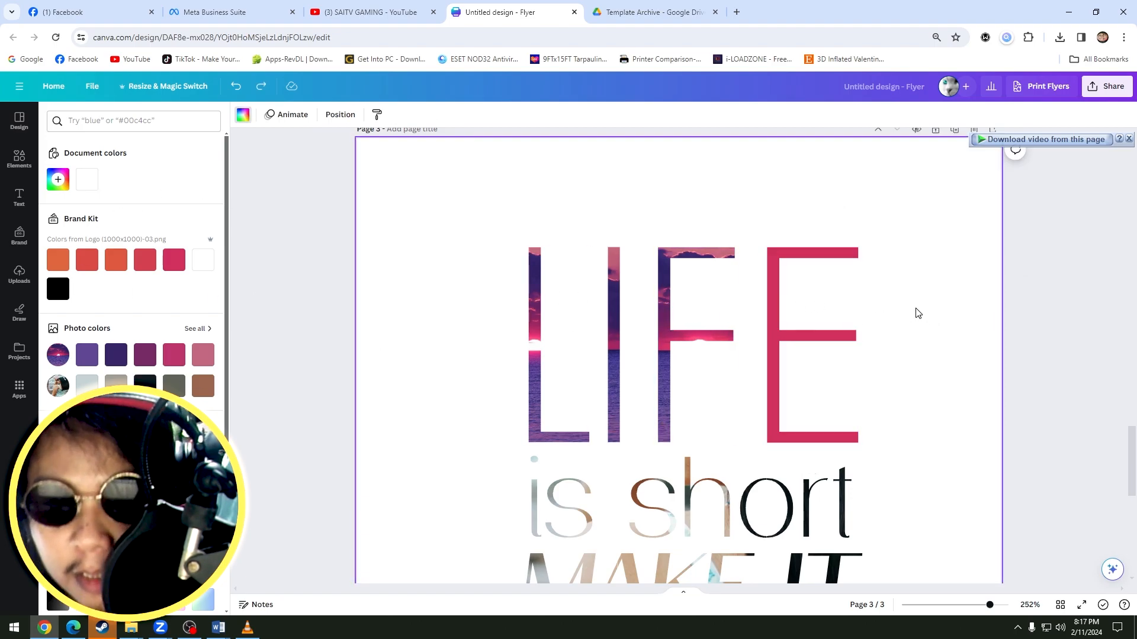
Reset the browser zoom to 100%.
scroll(830, 307, down, 4)
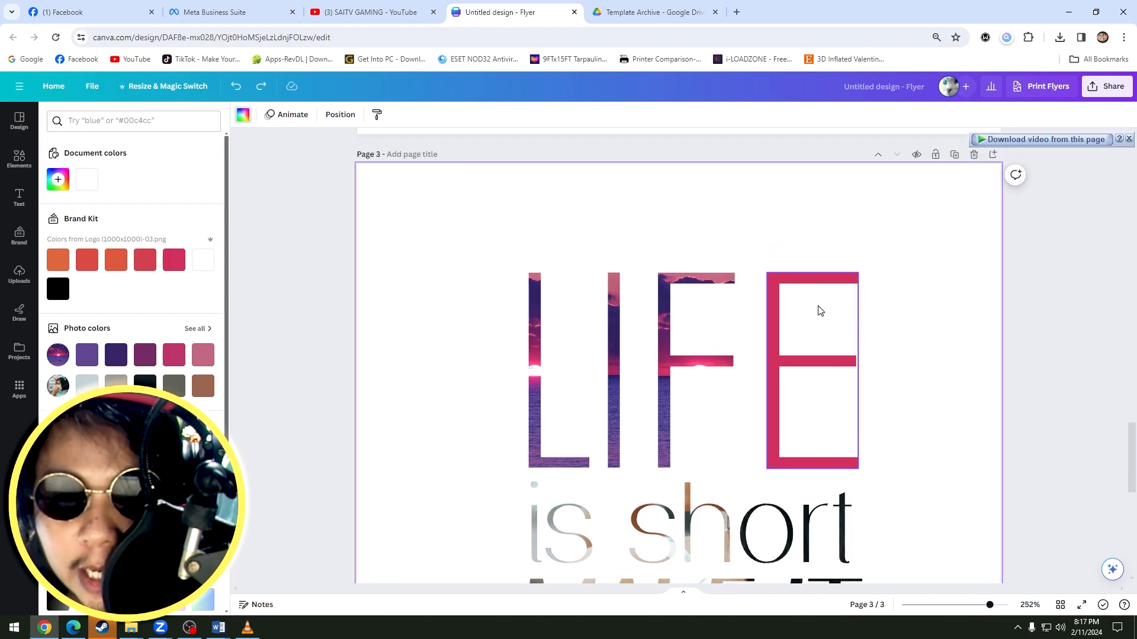
click(935, 38)
click(941, 63)
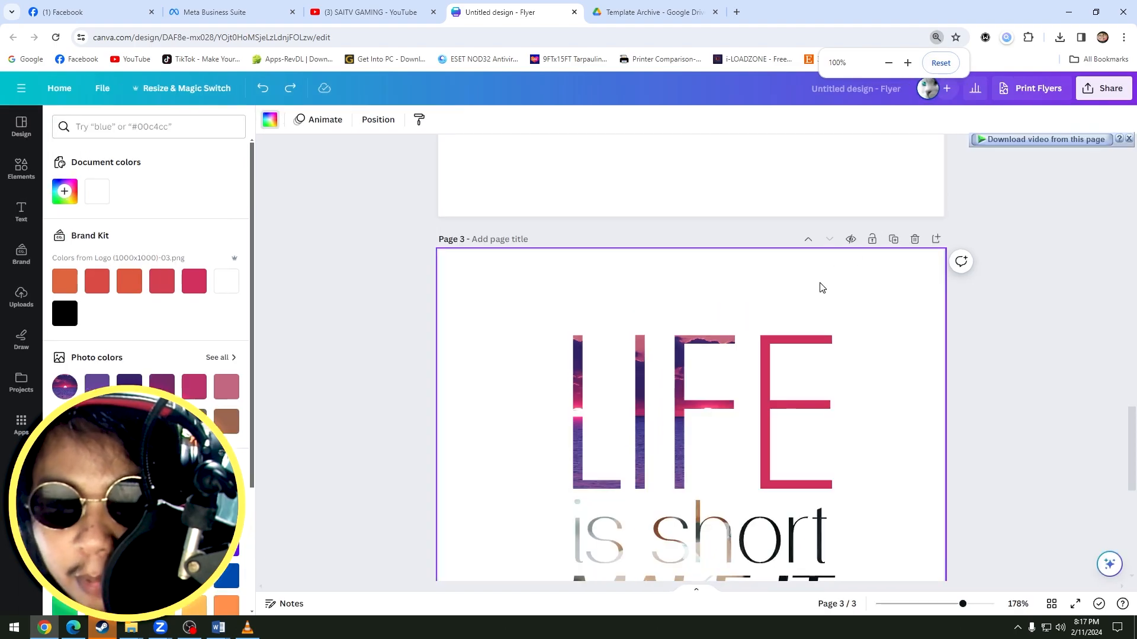
Fill the puzzle heart's two outer left pieces on page 2 with the purple sunset photo, enlarging and shifting it inside the lower piece.
scroll(987, 357, up, 5)
ctrl+scroll(739, 353, down, 5)
scroll(727, 323, down, 1)
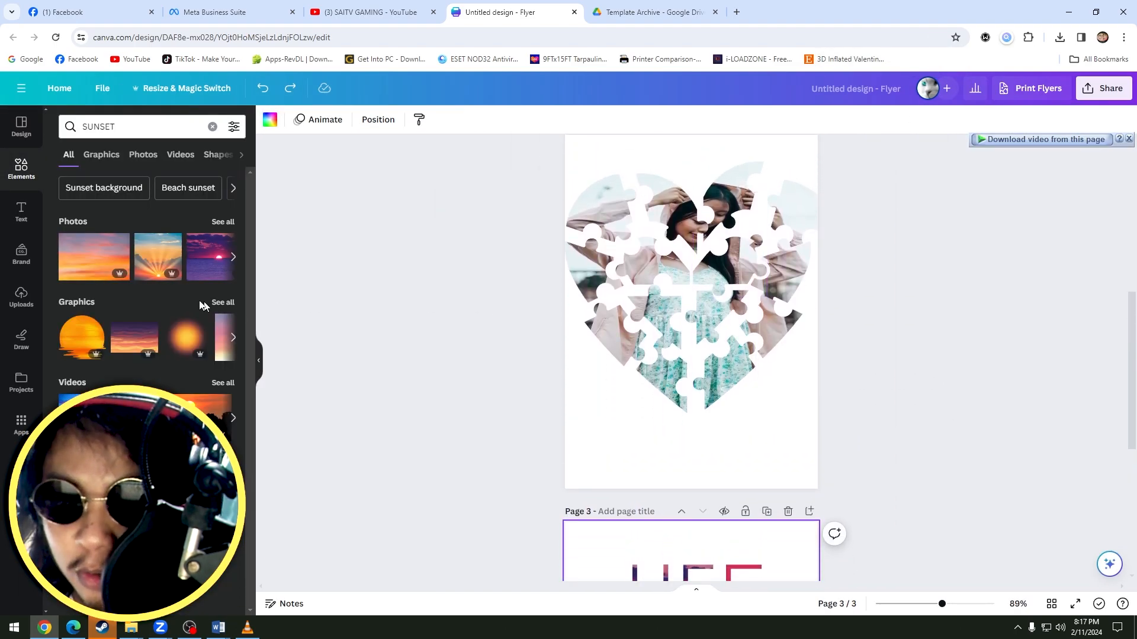
drag(210, 257, 574, 264)
double_click(574, 265)
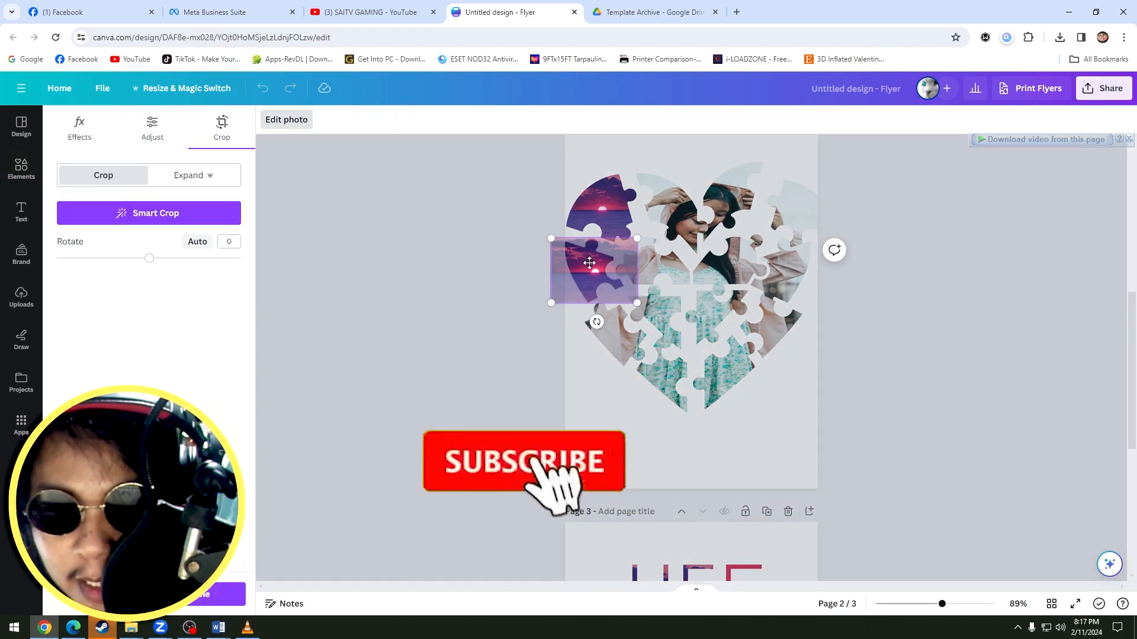
drag(550, 305, 355, 449)
drag(560, 396, 722, 348)
click(805, 348)
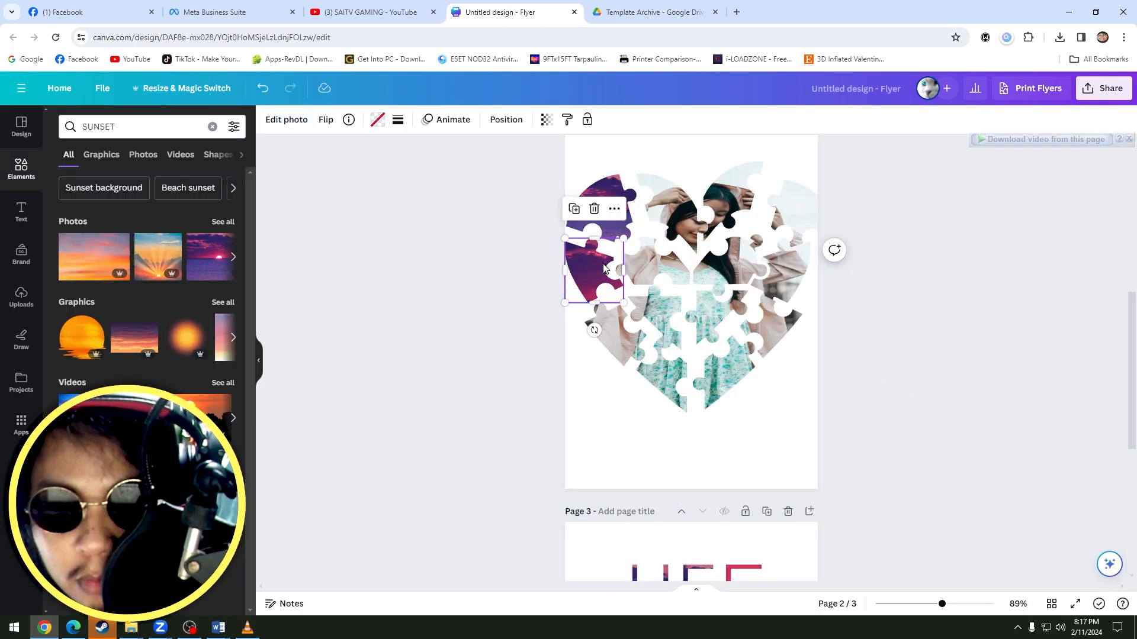
Place the purple sunset photo as a separate image below the puzzle heart on page 2.
drag(208, 257, 649, 426)
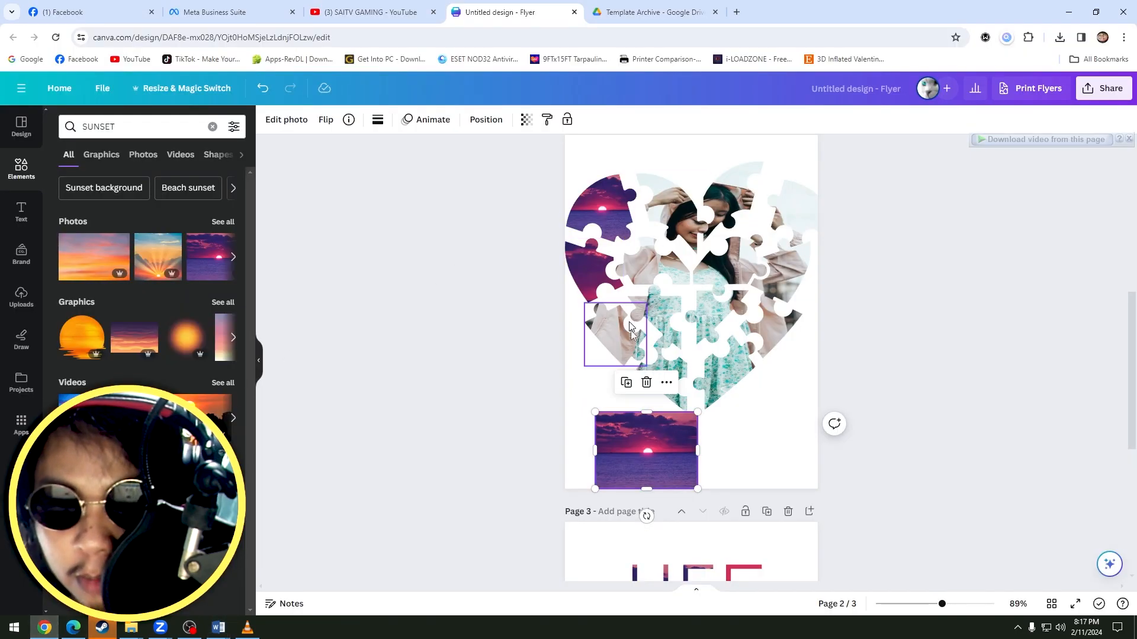
mouse_move(650, 455)
mouse_down()
mouse_move(665, 444)
mouse_move(642, 445)
mouse_up()
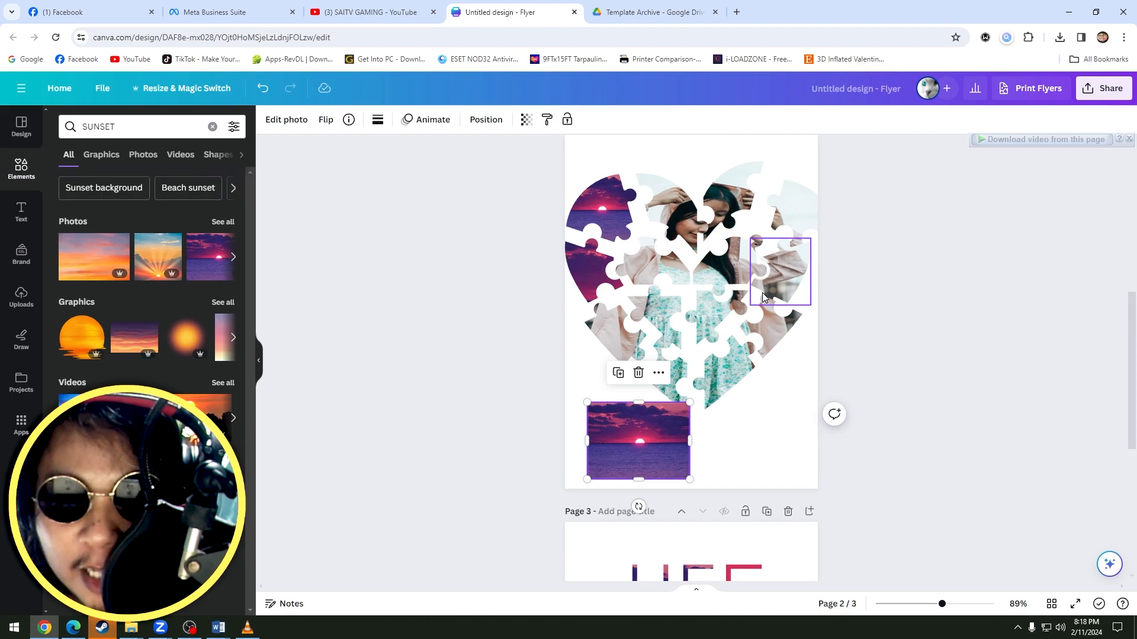
click(768, 411)
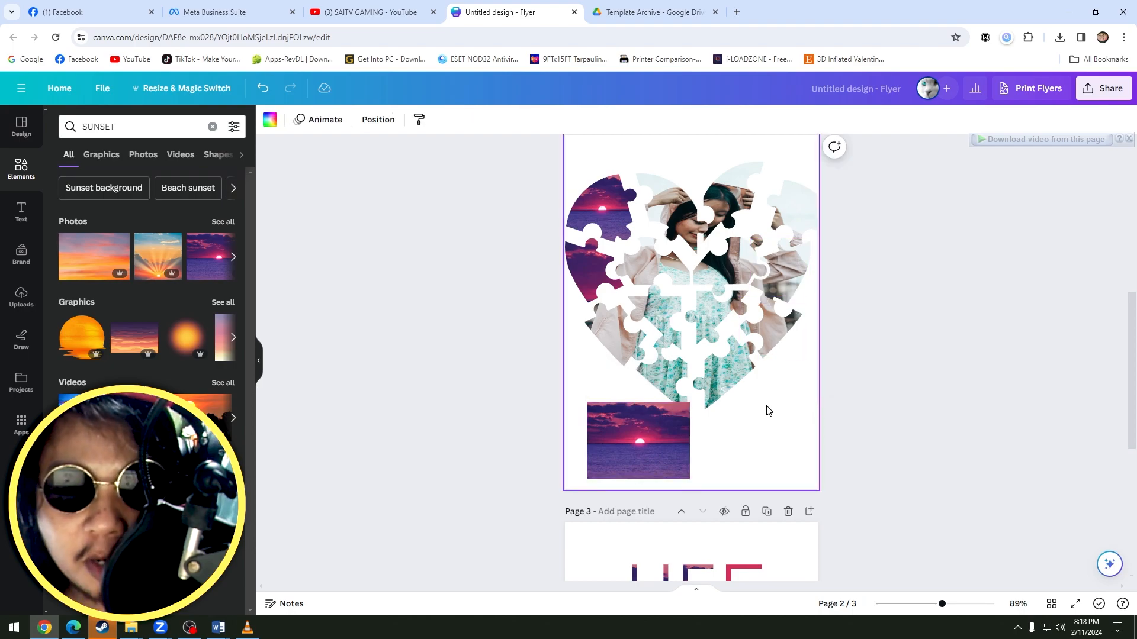
Review the LIFE quote on page 3 and view the Template Archive folder in Google Drive.
scroll(763, 402, down, 5)
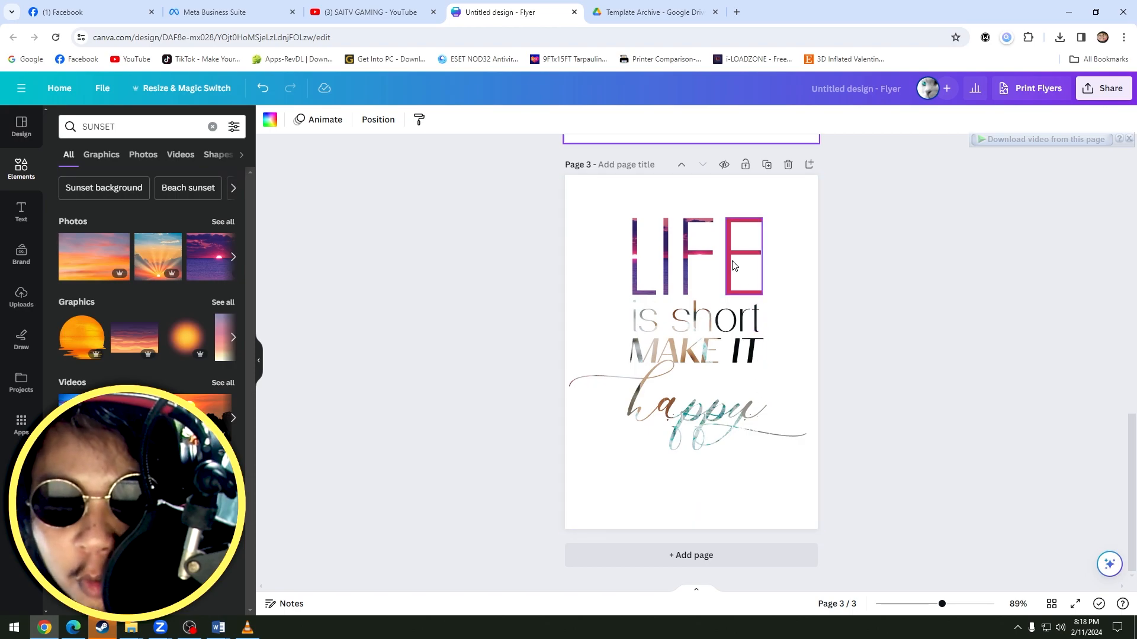
mouse_move(623, 8)
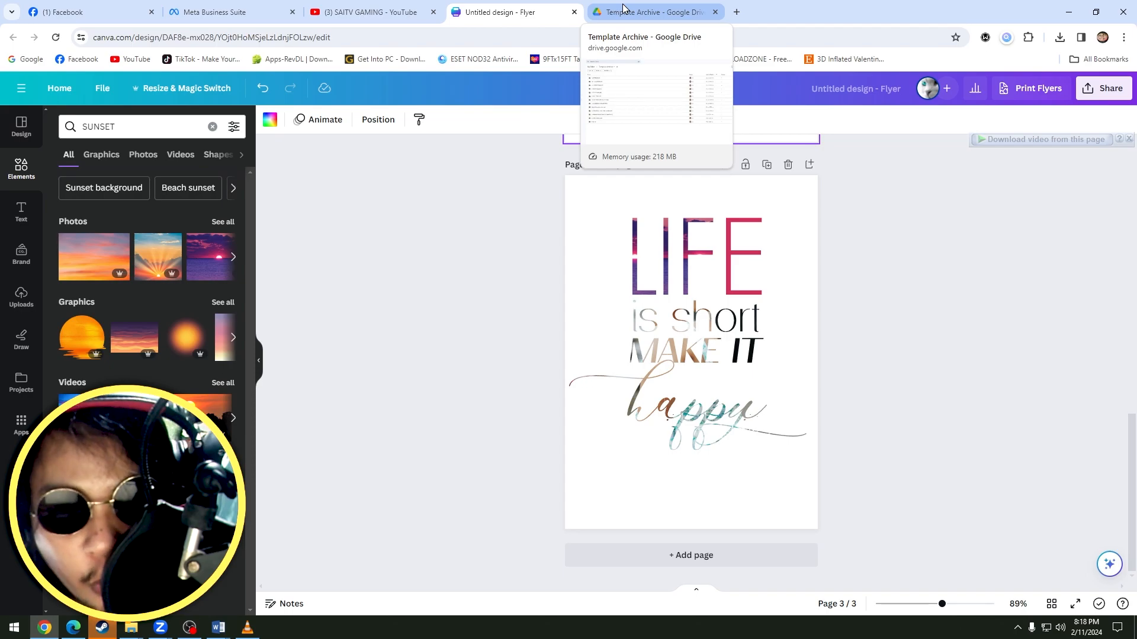
click(654, 11)
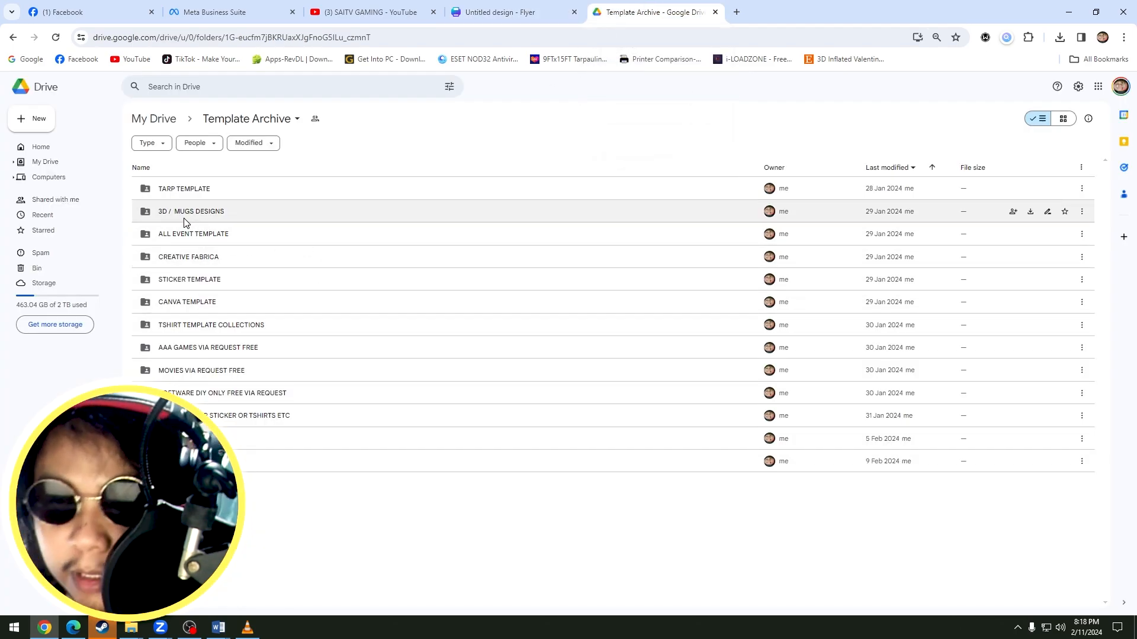
click(498, 8)
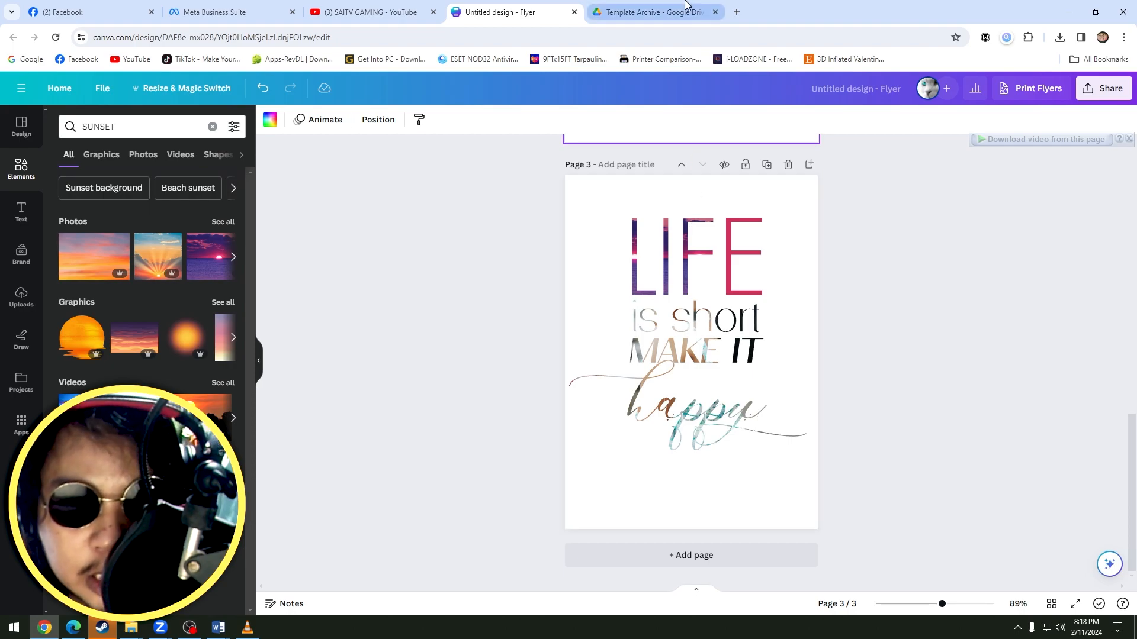
click(657, 11)
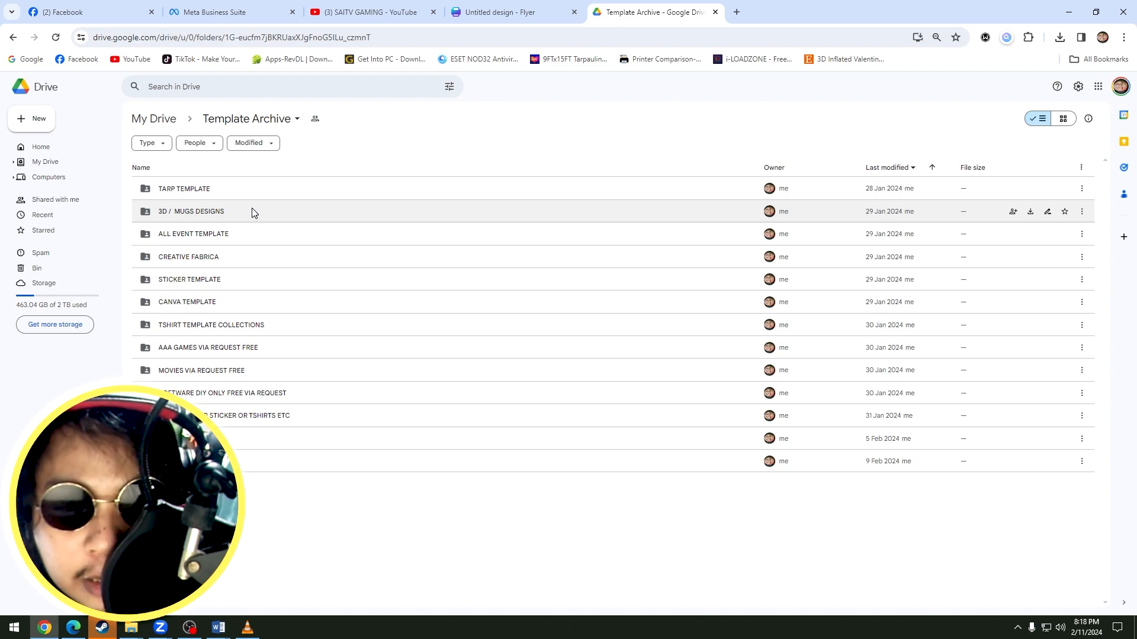